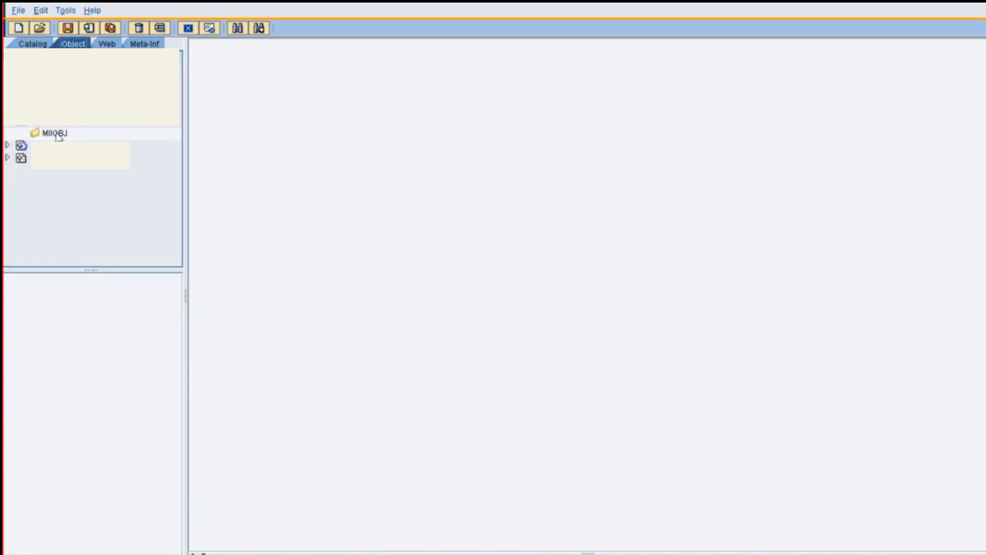
Create a new Persistent MDO in the MIIOBJ folder and open its attribute settings
right_click(58, 136)
mouse_move(77, 139)
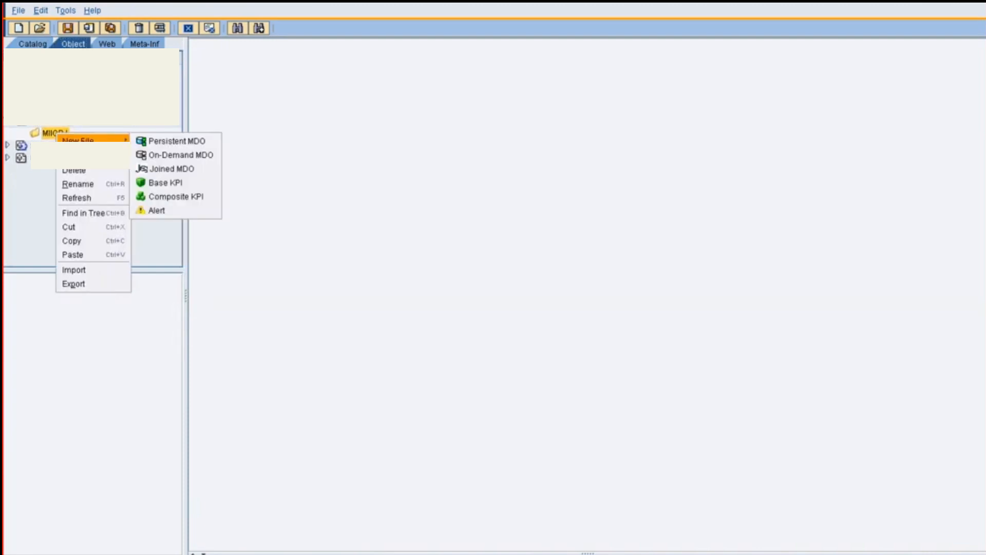
left_click(176, 141)
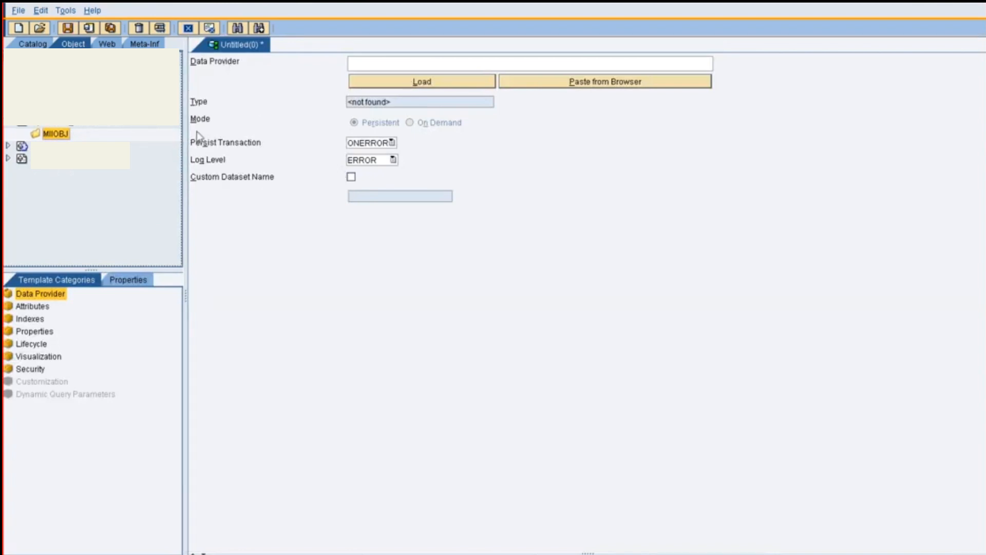
left_click(33, 308)
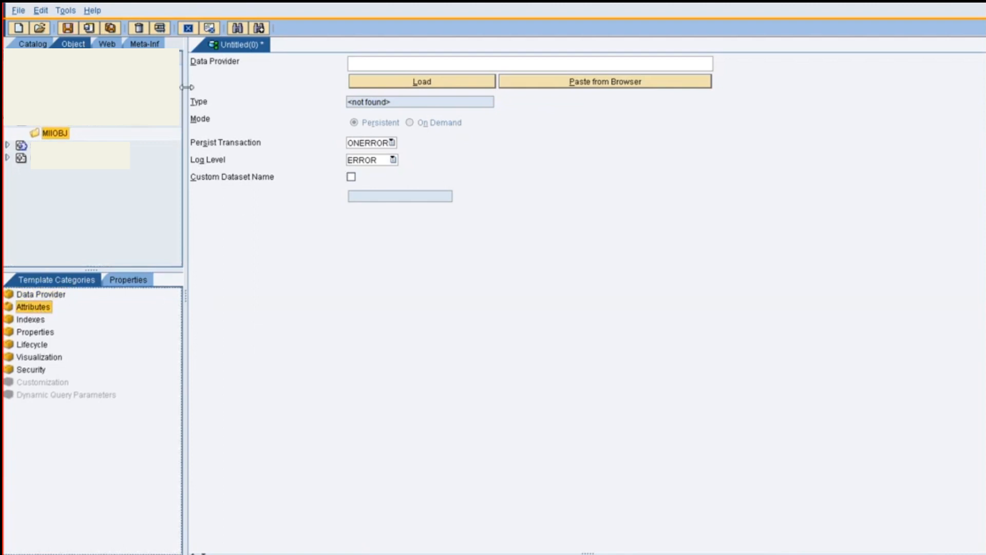
left_click(39, 308)
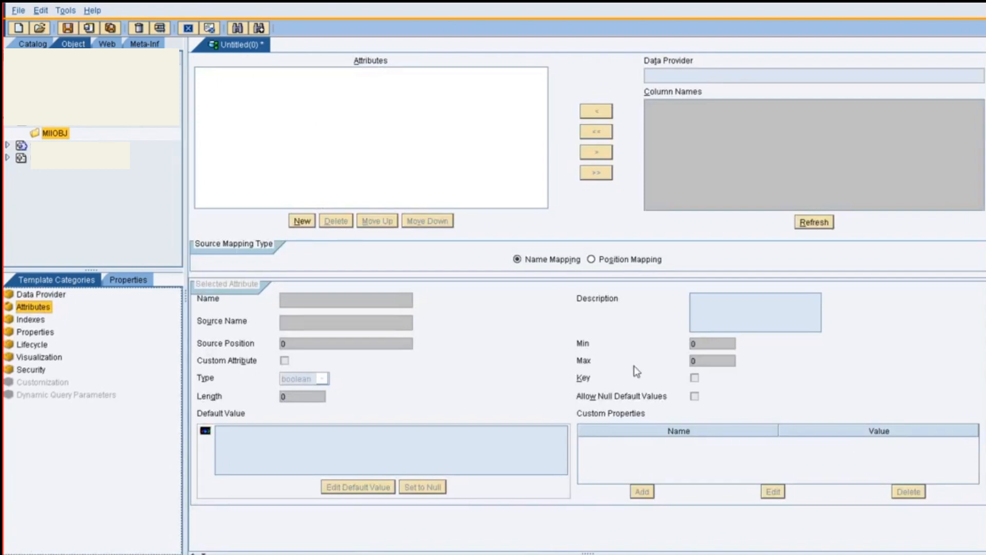
Add an attribute named EmpName with the description "Employee name"
left_click(313, 223)
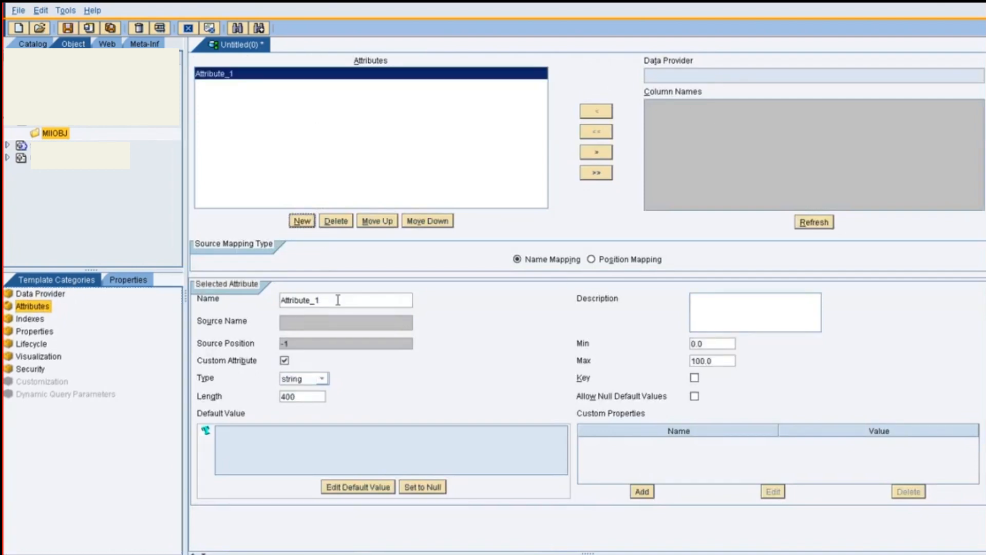
double_click(338, 300)
triple_click(338, 300)
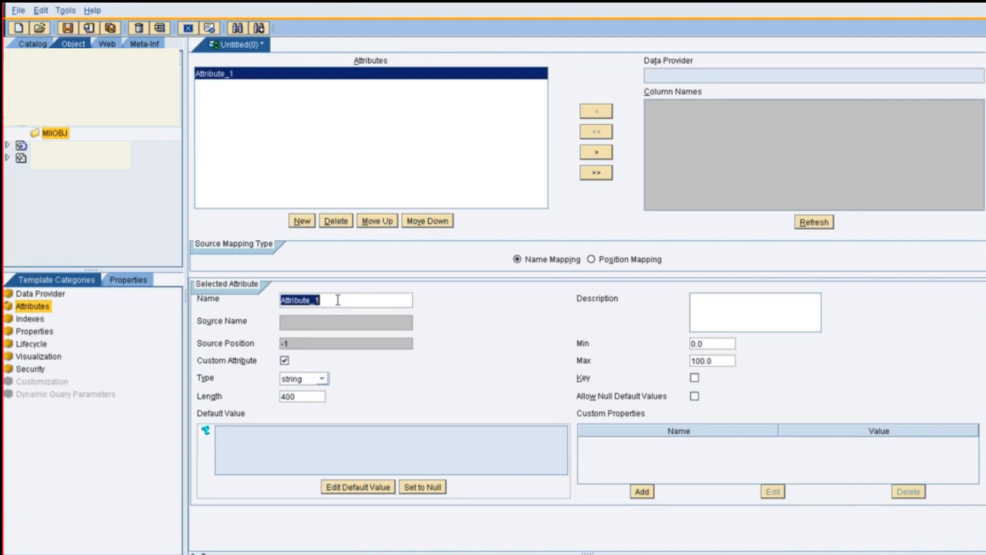
type("Emp")
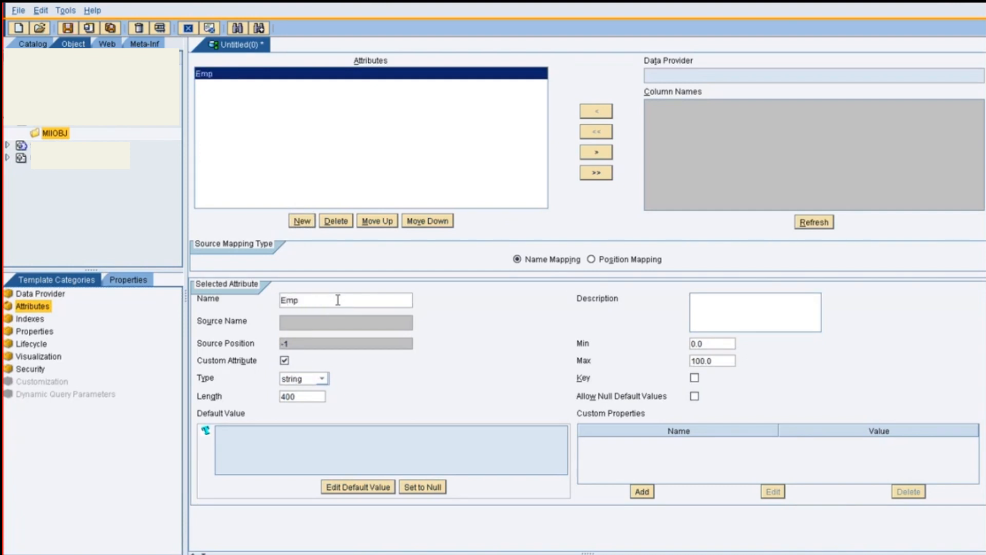
type("Name")
left_click(716, 319)
type("R")
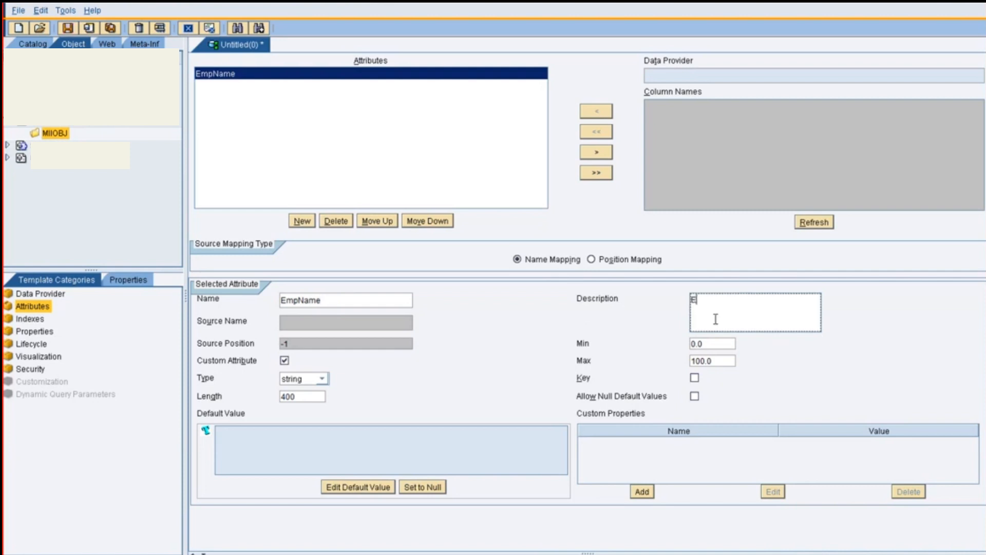
type("mployye")
key("BackSpace")
key("BackSpace")
key("BackSpace")
type("ee name")
Add an attribute named EmpID with the description "Employee ID"
left_click(306, 221)
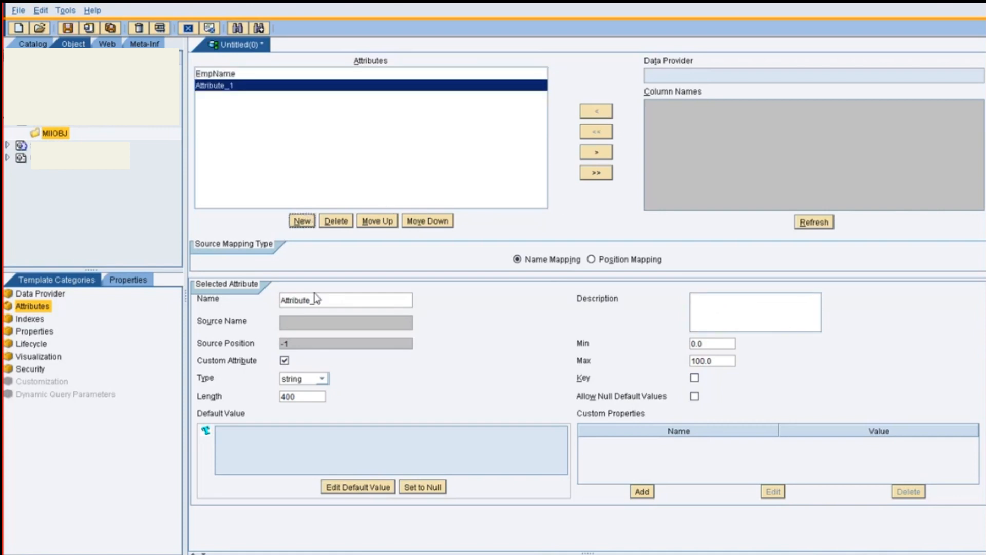
left_click_drag(329, 300, 270, 297)
type("EmpID")
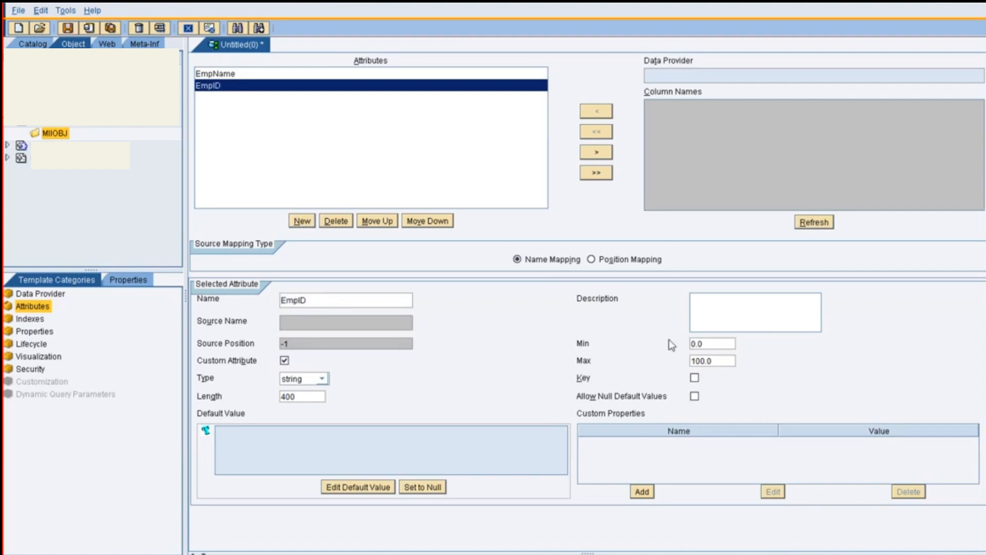
left_click(710, 305)
type("E")
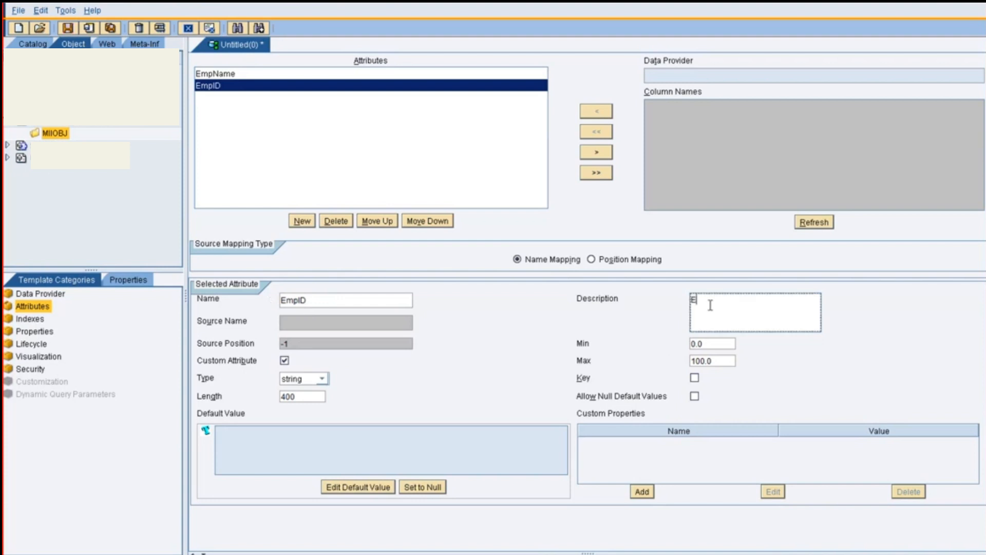
type("mployee ID")
Add two more attributes to the MDO, named Gender and Age
left_click(302, 221)
left_click_drag(353, 300, 272, 298)
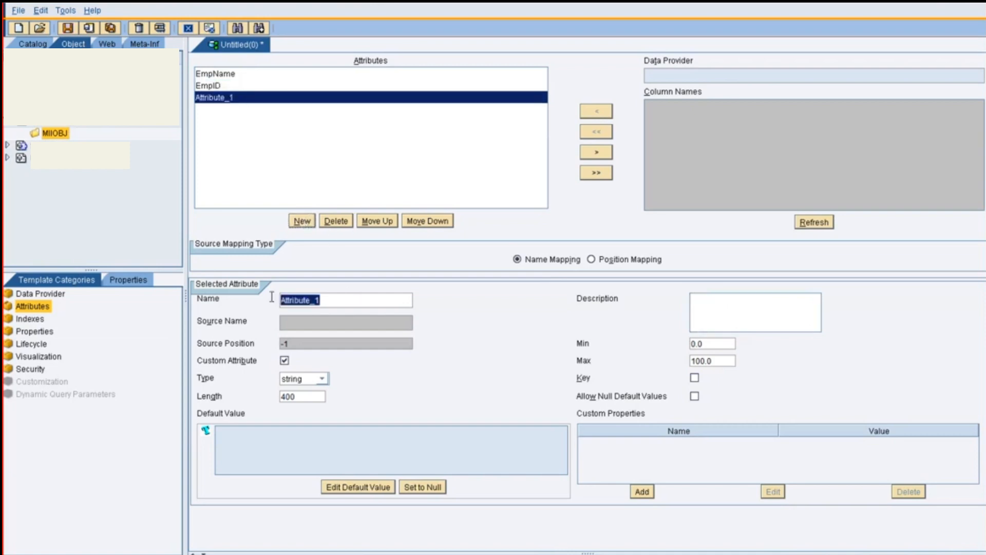
type("Gender")
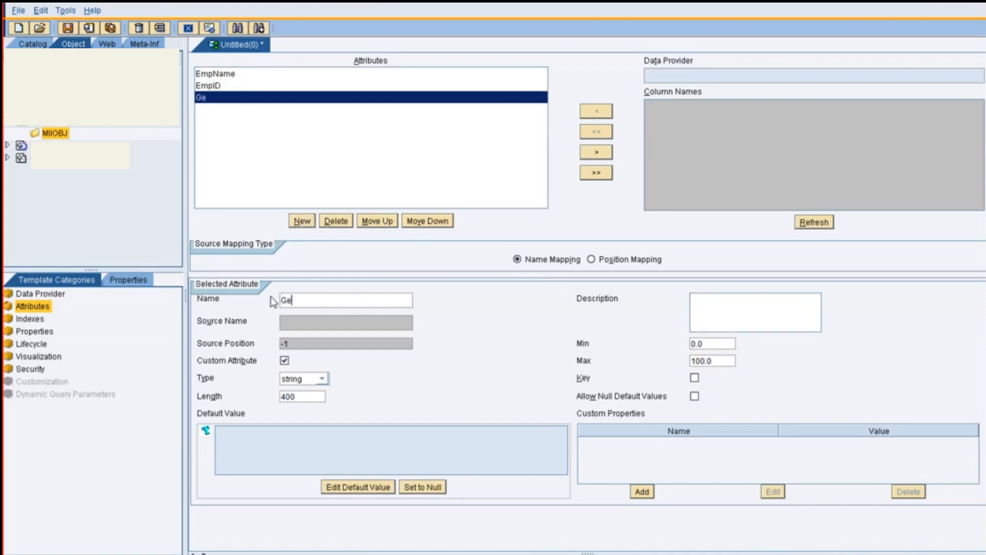
left_click(307, 224)
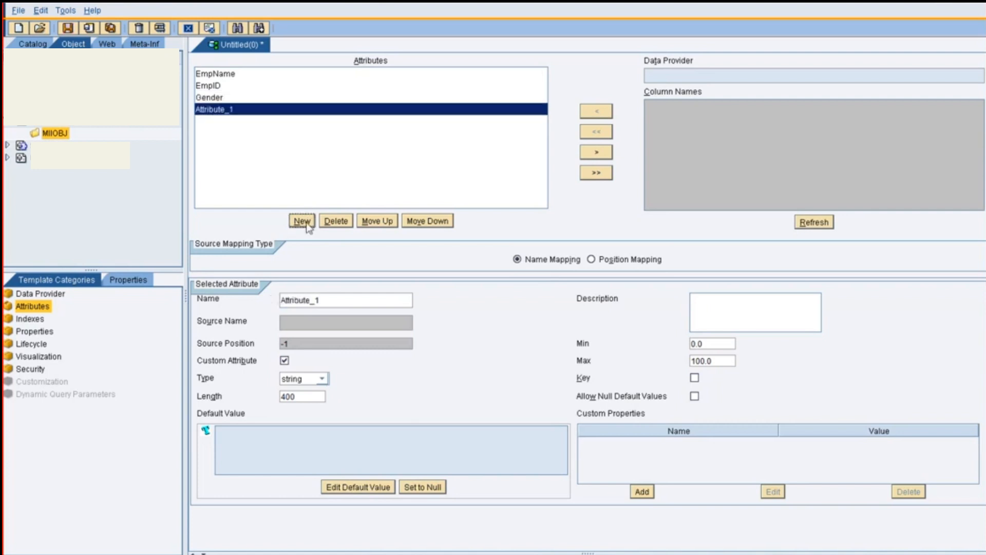
left_click(342, 301)
type("Age")
Add the attributes Salary and Designation to the MDO
left_click(306, 221)
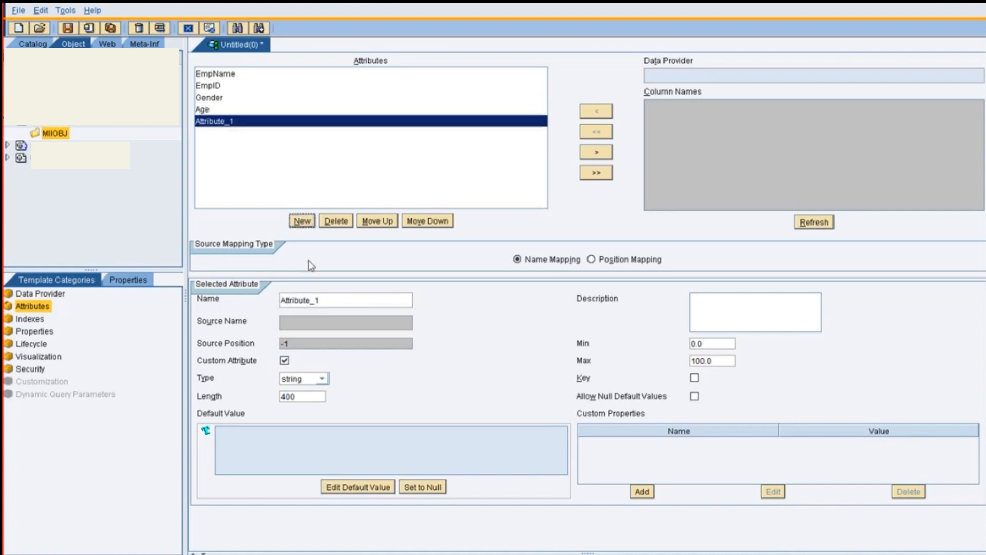
left_click_drag(318, 304, 277, 304)
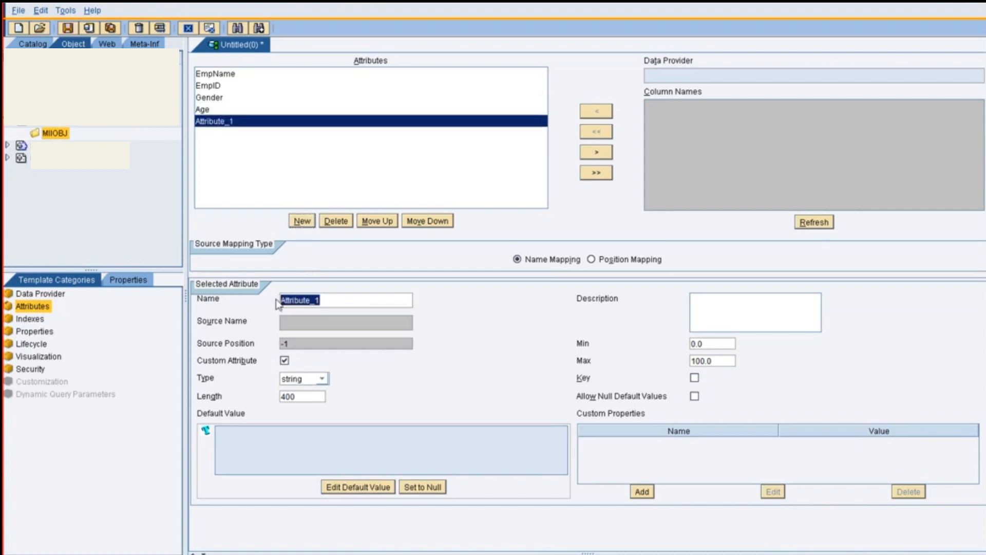
type("Salary")
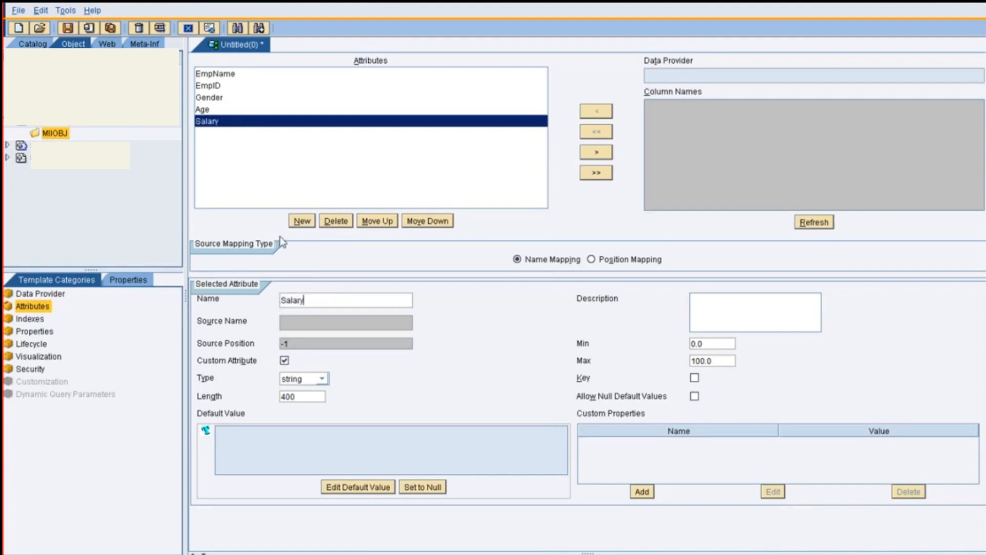
left_click(301, 222)
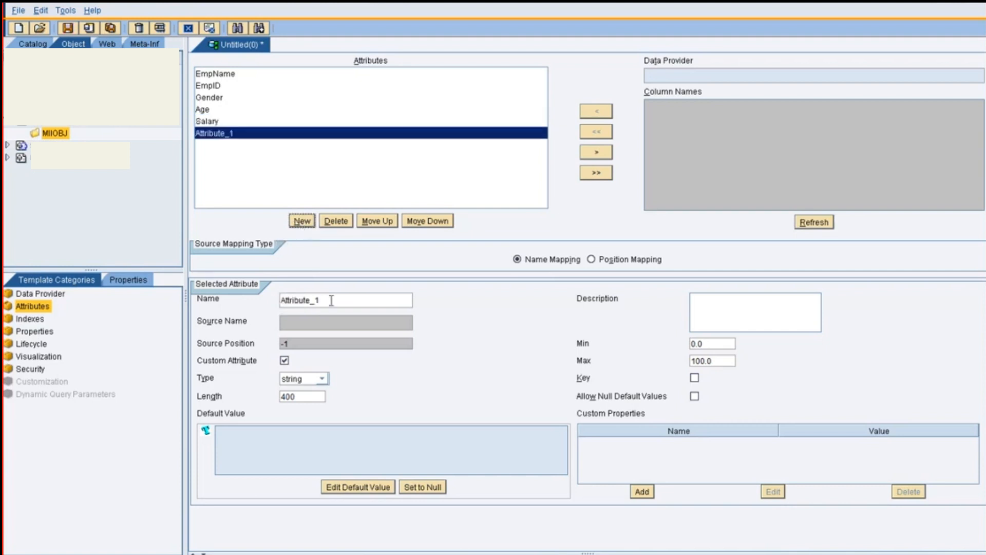
left_click_drag(322, 301, 272, 298)
type("Des")
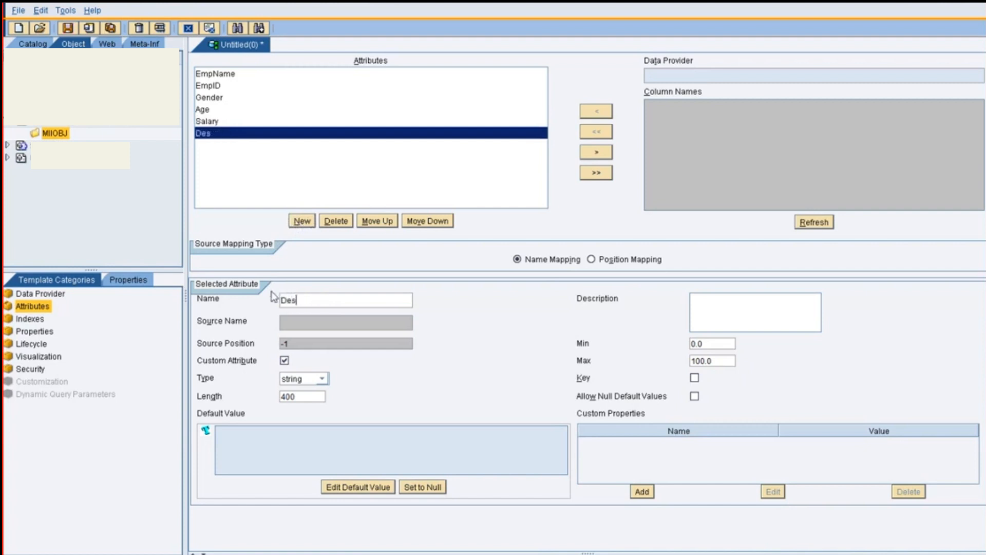
type("ignation")
Add a further attribute named Location after Designation
left_click(303, 221)
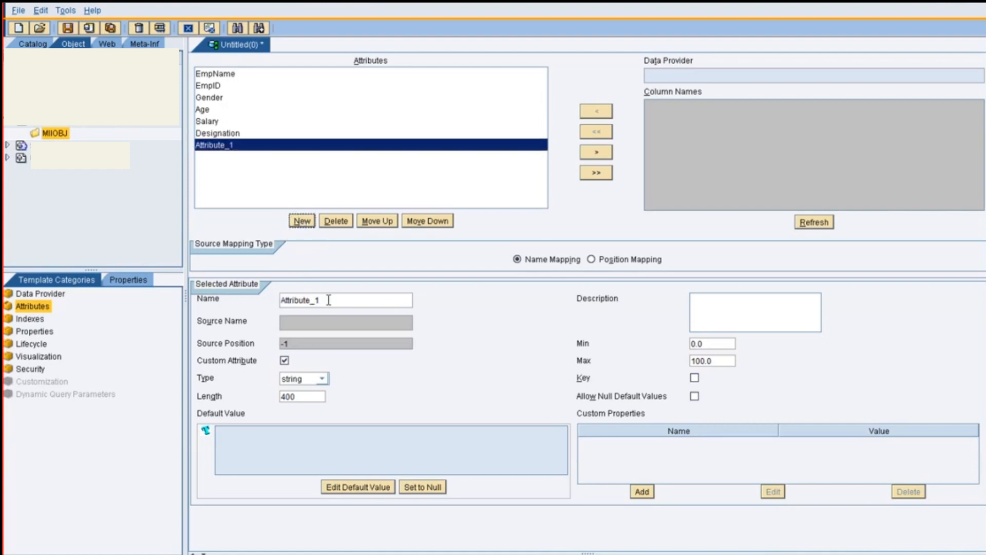
left_click_drag(328, 300, 262, 298)
type("Locatin")
key("BackSpace")
type("on")
Save the MDO under the target name EmpData
key("ctrl+s")
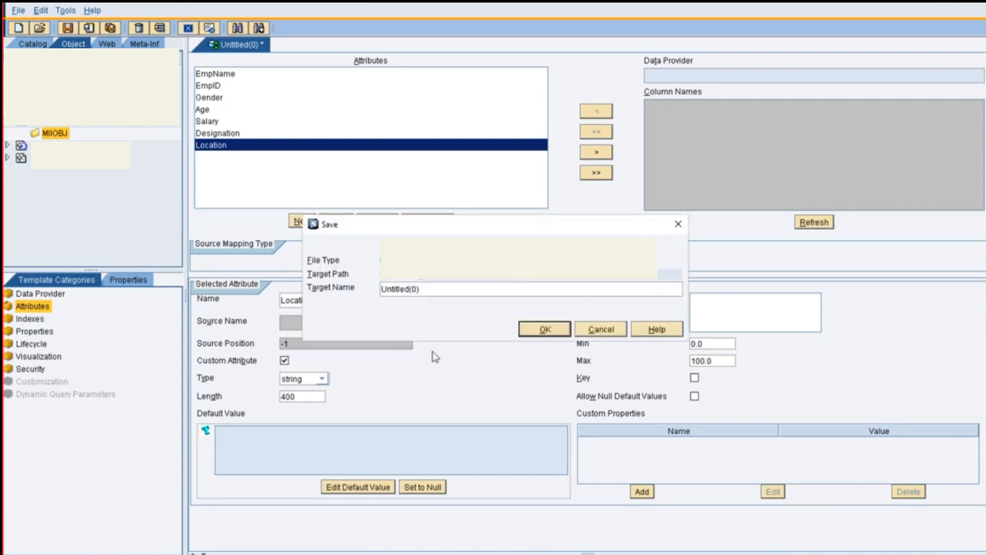
left_click_drag(433, 288, 378, 292)
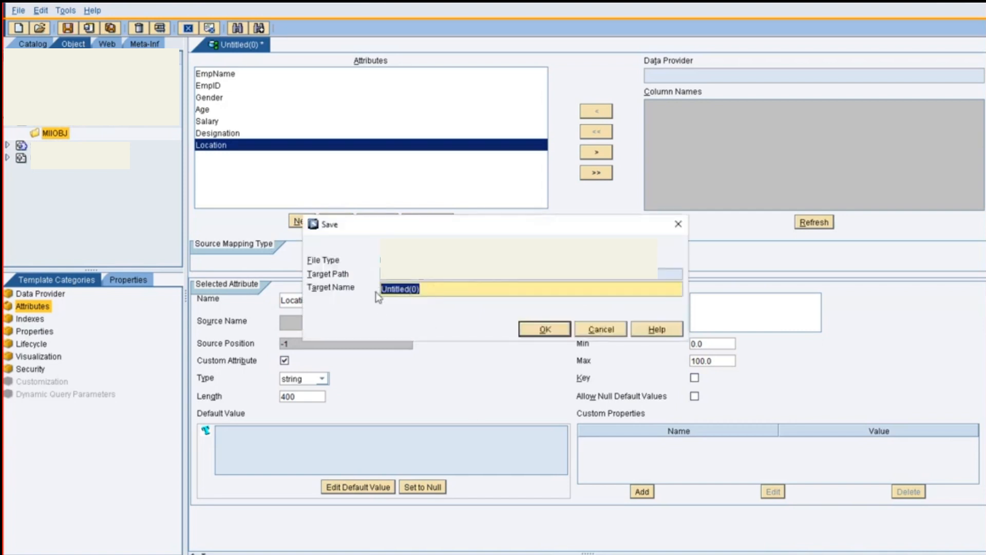
type("EmpData")
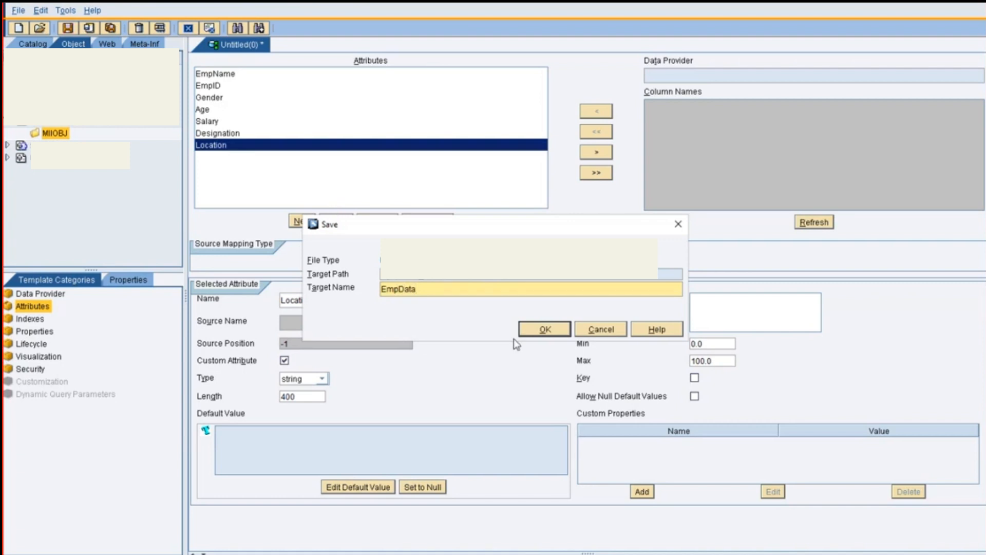
left_click(535, 332)
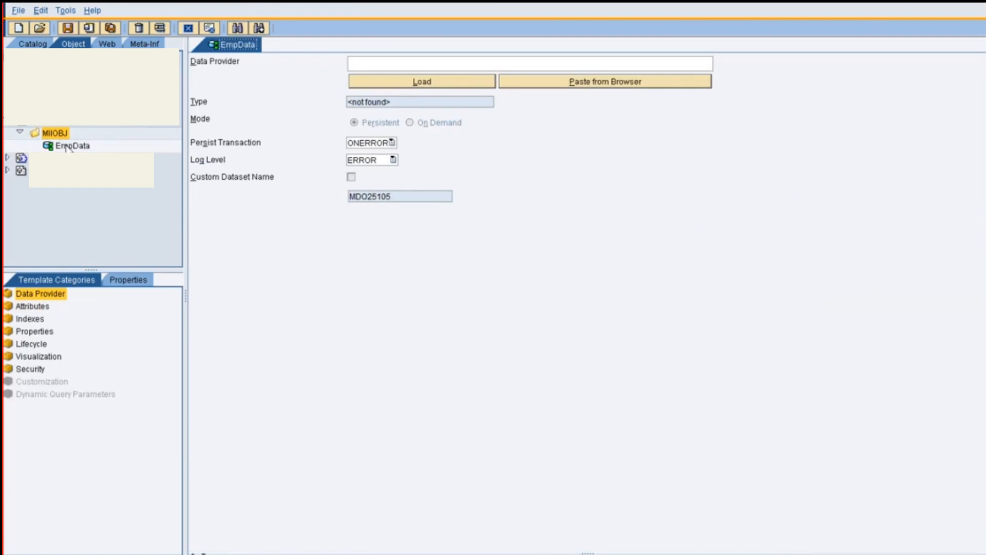
Create a new MDOQuery in the catalog's PRJ_01 folder
left_click(33, 44)
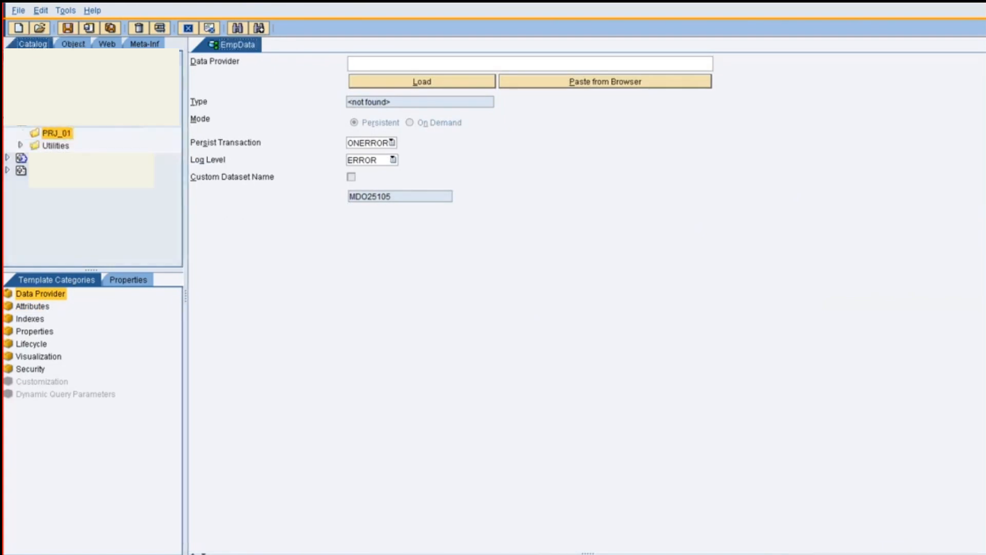
right_click(58, 132)
mouse_move(64, 143)
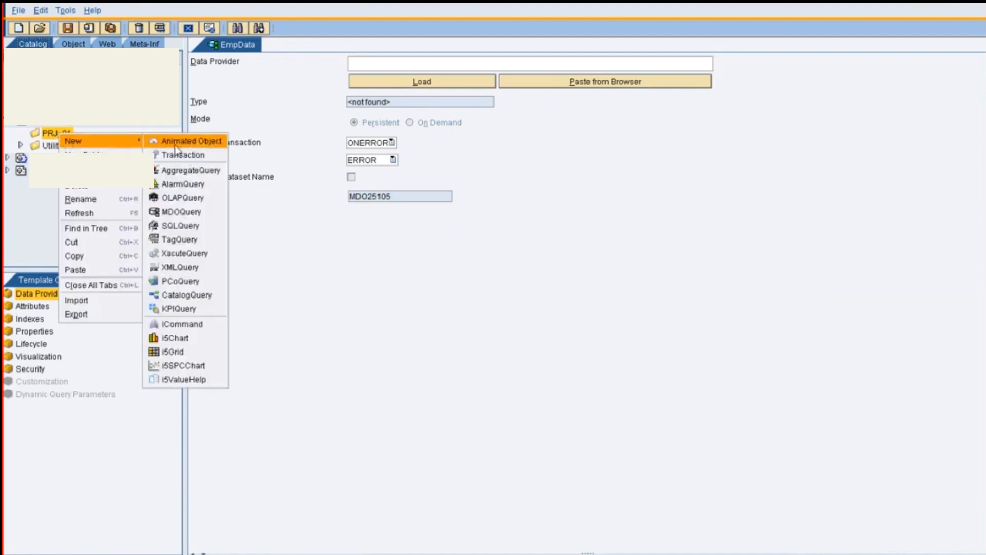
left_click(182, 212)
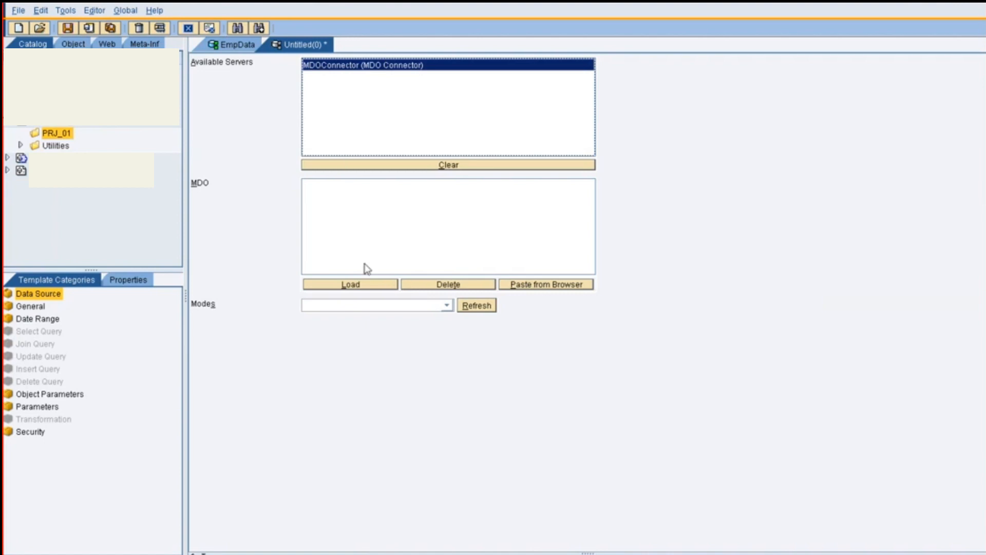
Load the EmpData object as the MDO of the new query
left_click(379, 284)
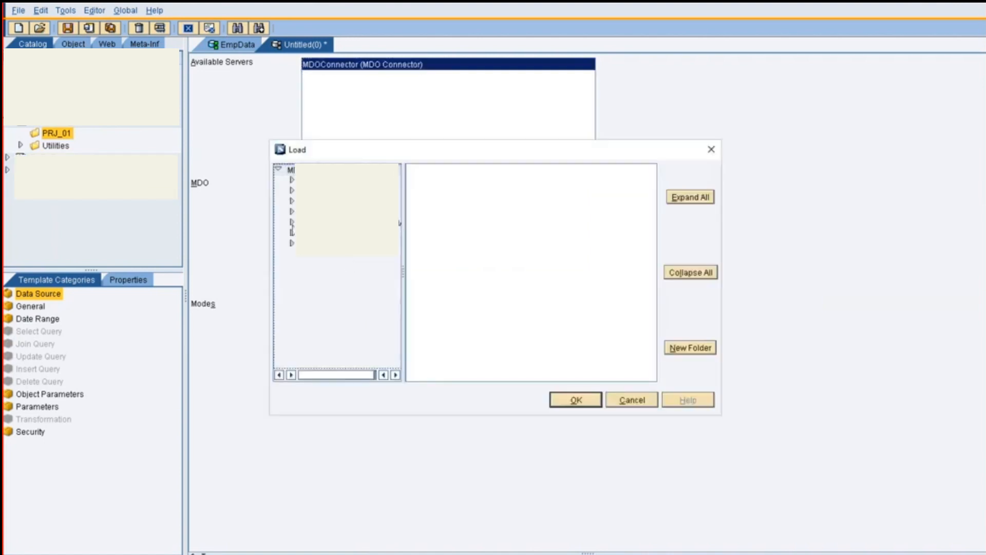
left_click(292, 224)
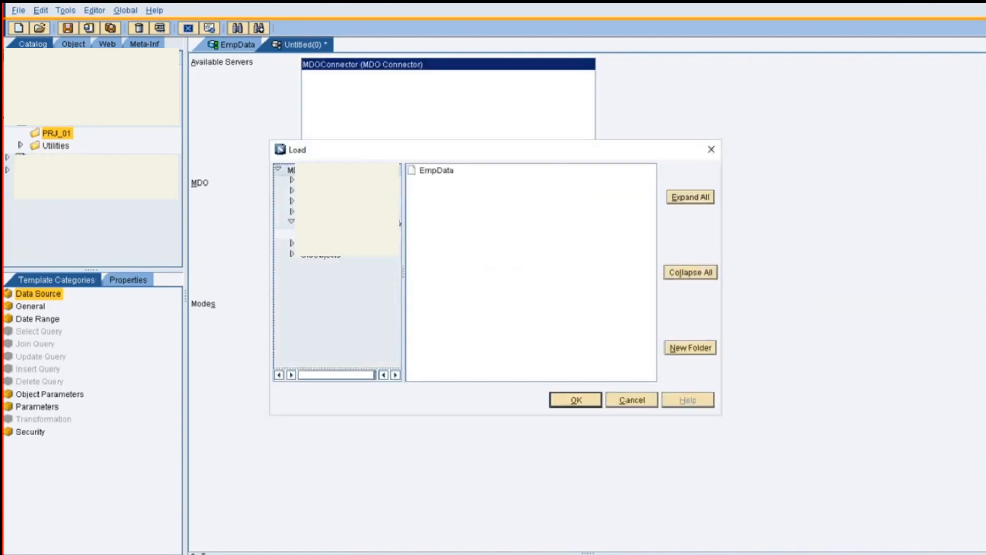
left_click(437, 174)
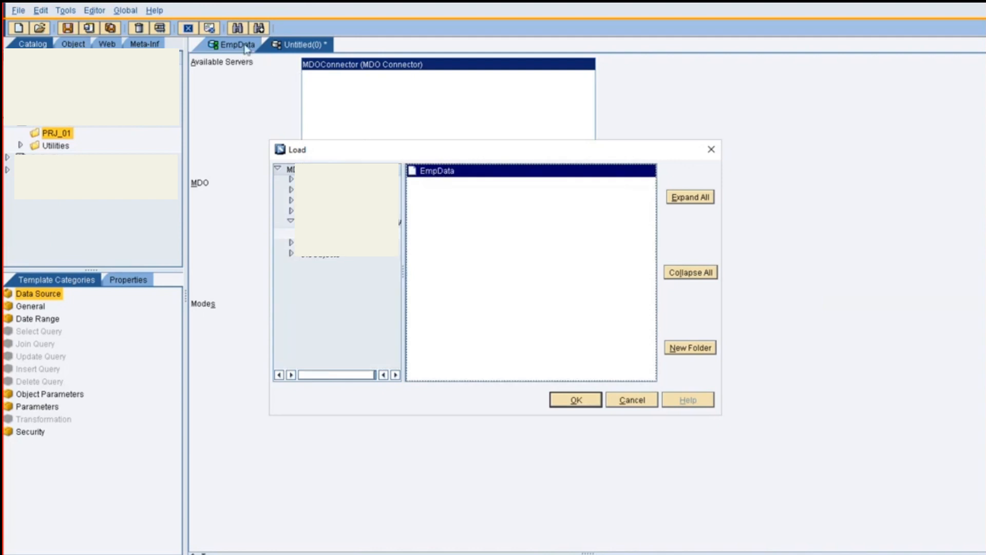
left_click(571, 402)
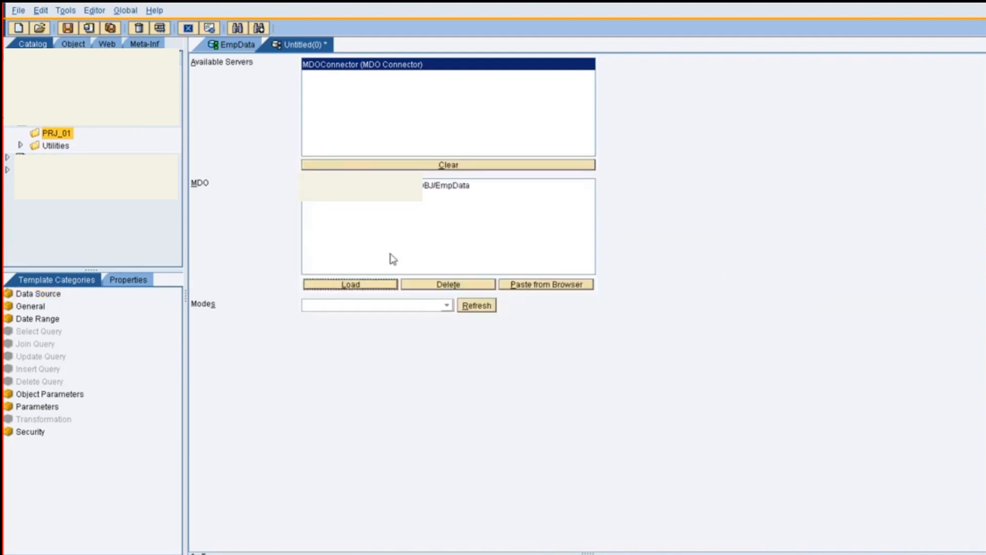
Set the query mode to Insert and open the insert query's attribute mapping
left_click(447, 305)
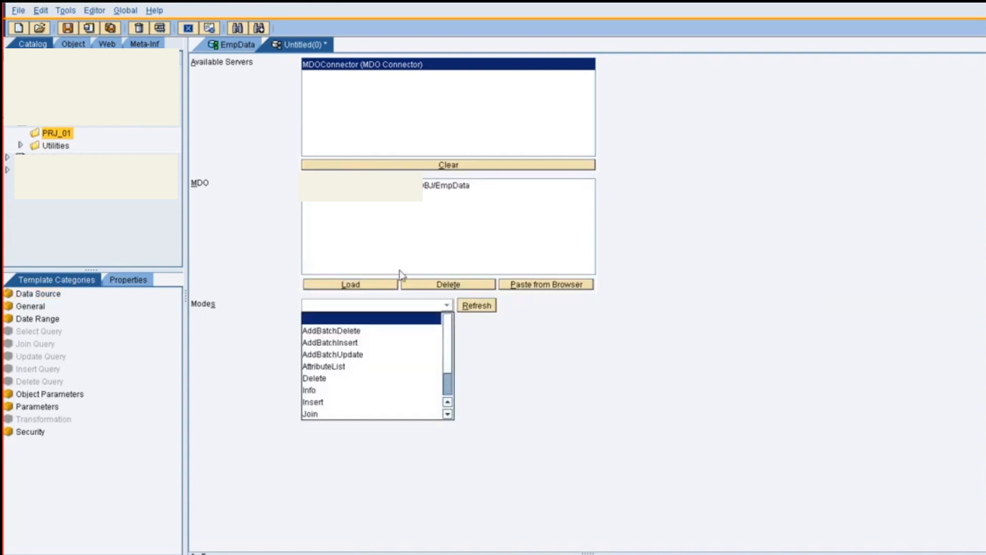
left_click(323, 406)
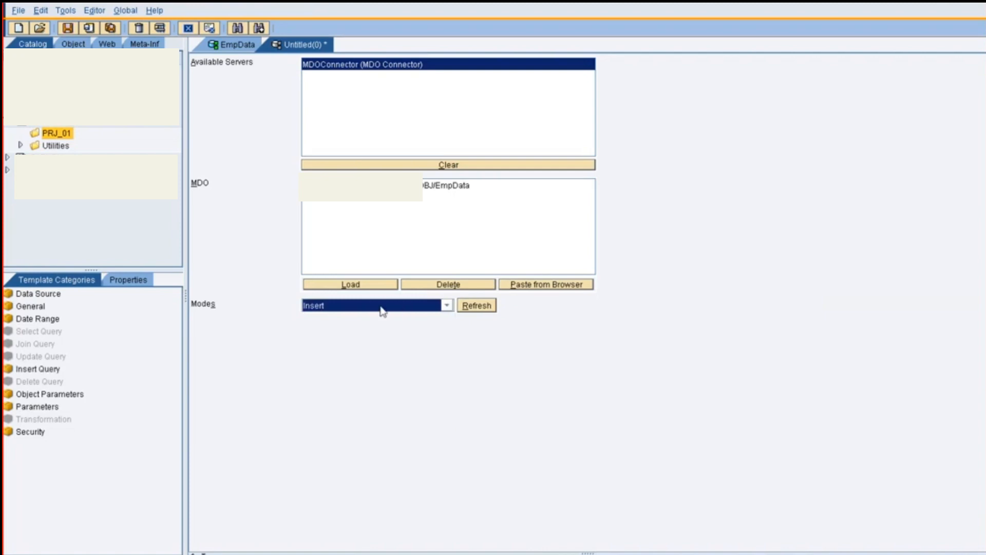
left_click(46, 340)
left_click(44, 371)
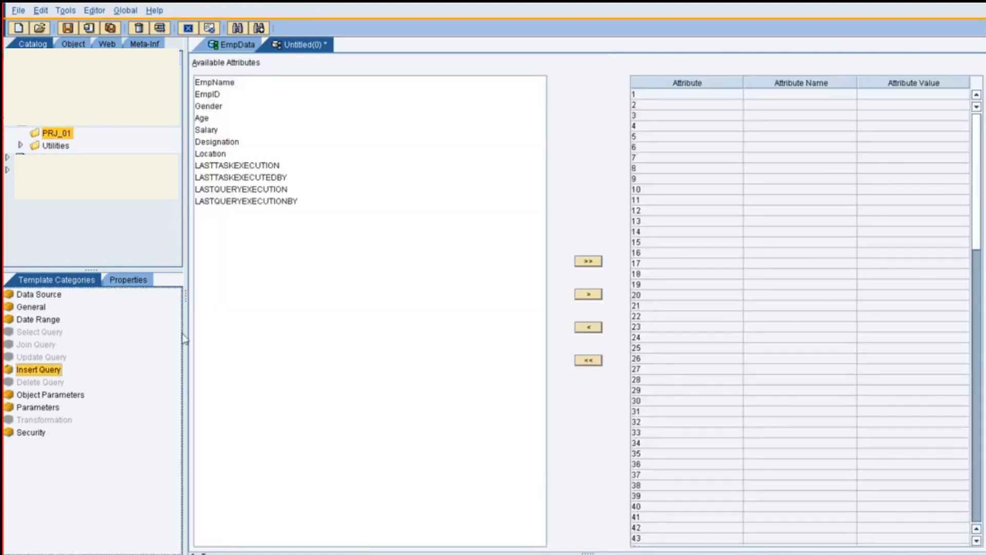
Add the attributes EmpName through Location to the insert query's attribute mapping
left_click(204, 84)
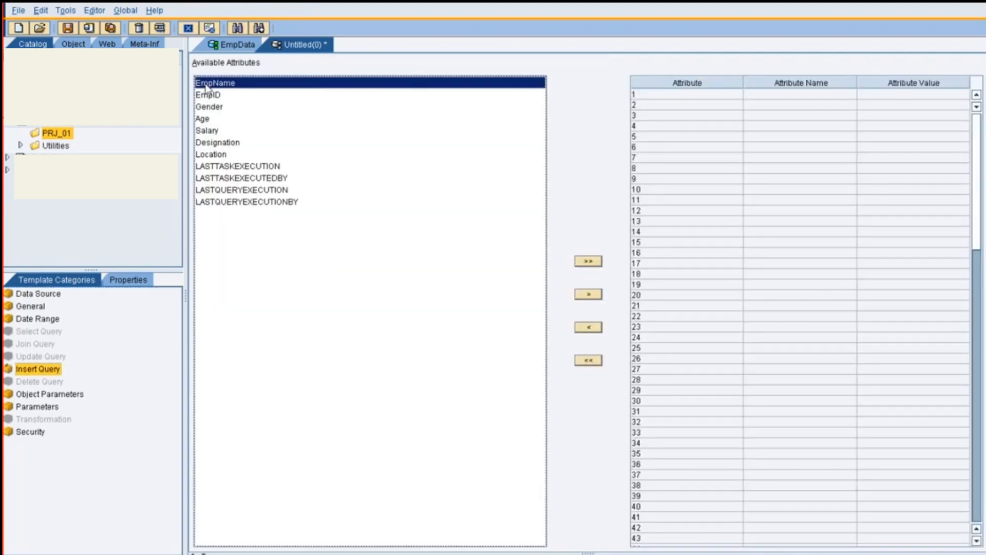
left_click(213, 155, "shift")
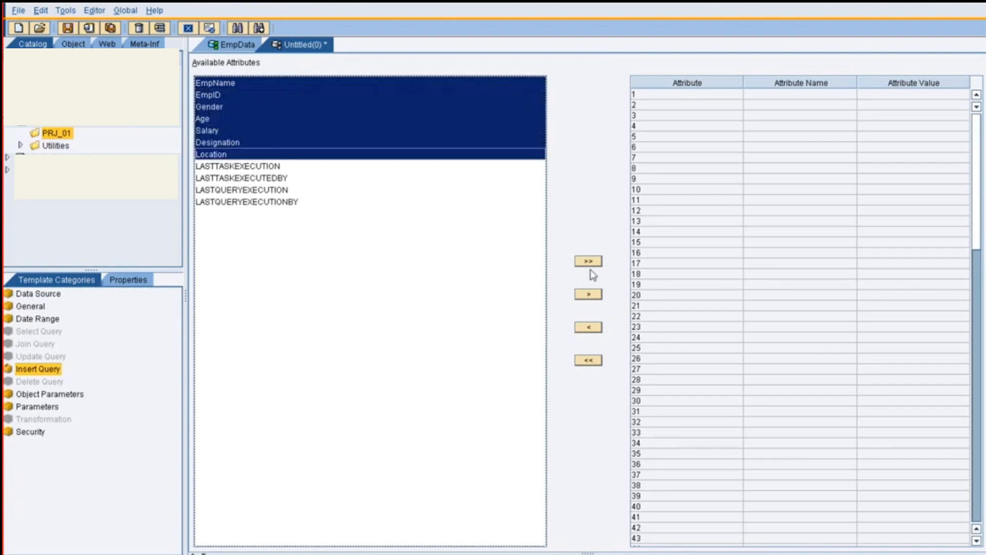
left_click(590, 294)
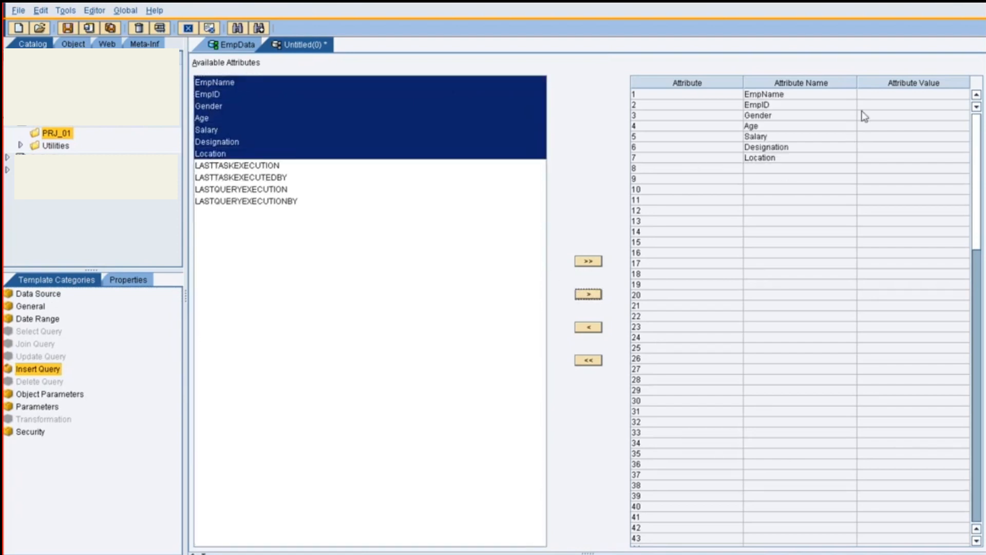
Enter the employee's name for EmpName, the employee number for EmpID, and Male for Gender in the insert mapping
left_click(875, 95)
left_click(873, 94)
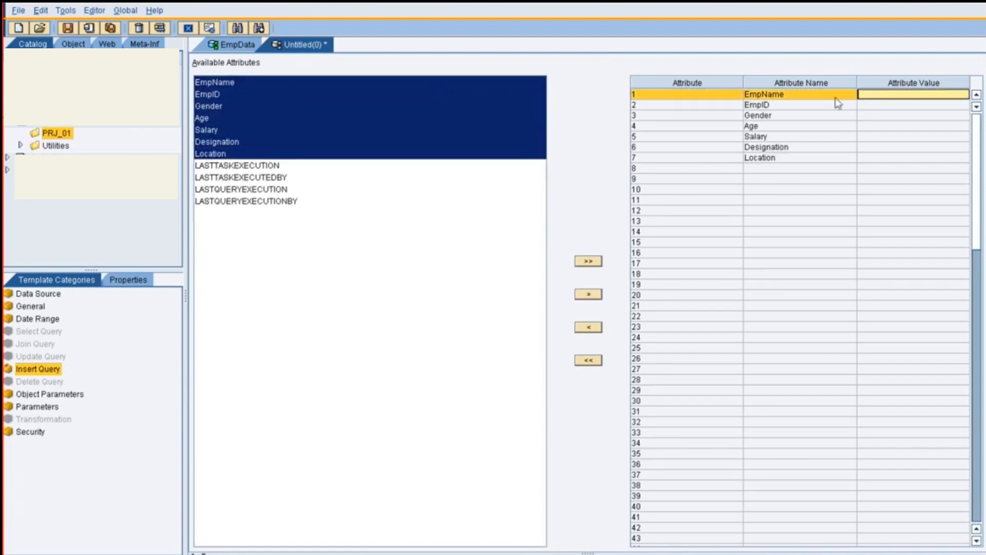
type("Jack")
left_click(899, 105)
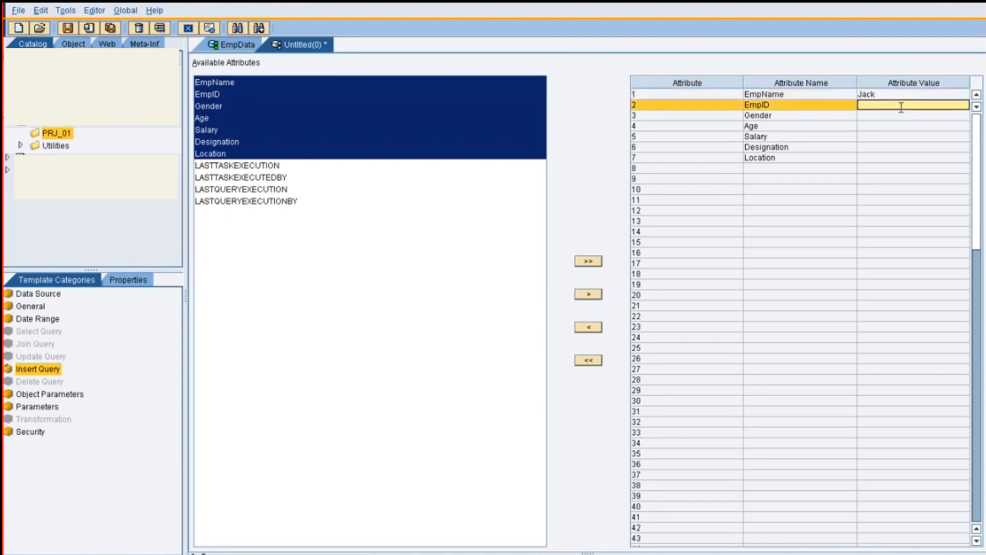
type("123456")
left_click(875, 119)
type("Male")
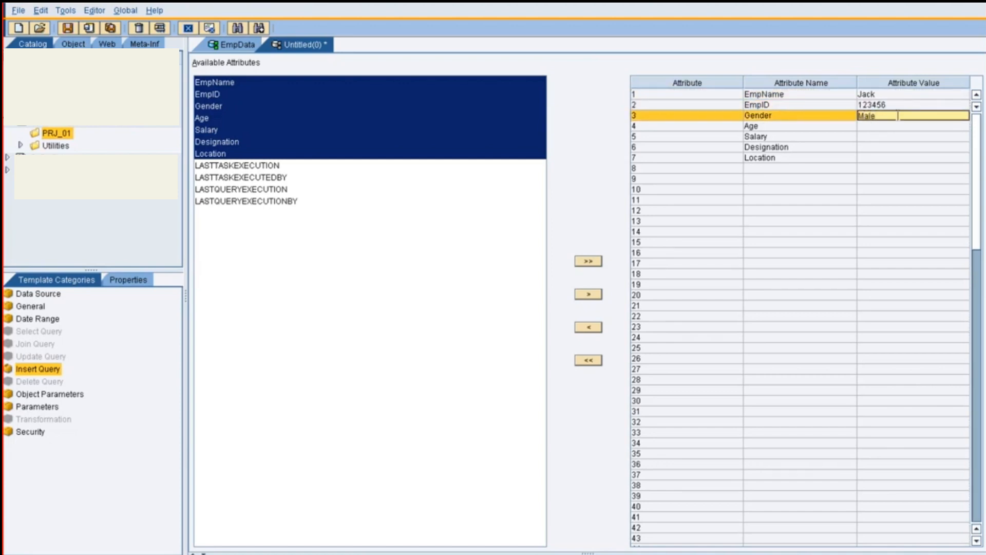
Set the remaining insert values: Age 45, Salary 10000, Designation Consultant and Location Banglore
left_click(881, 124)
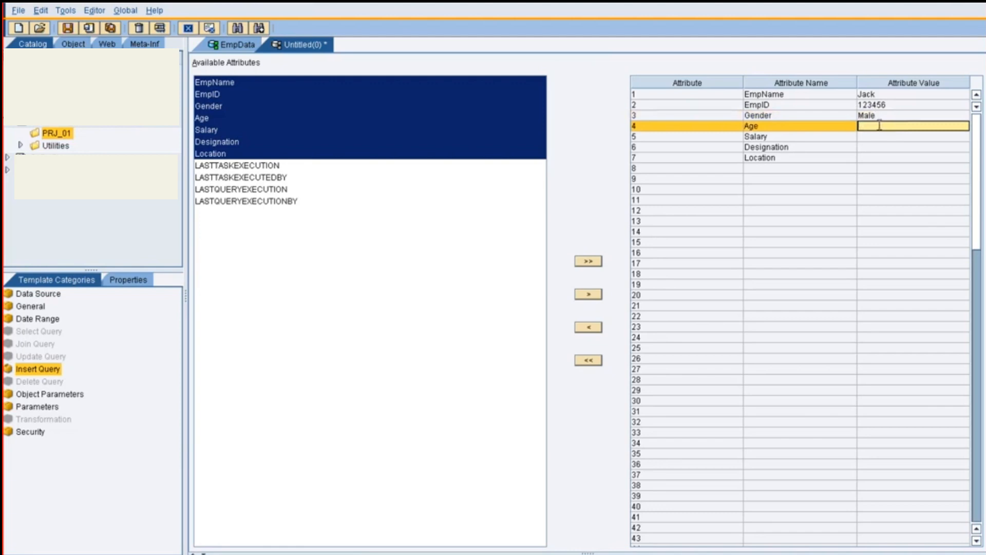
type("45")
left_click(875, 136)
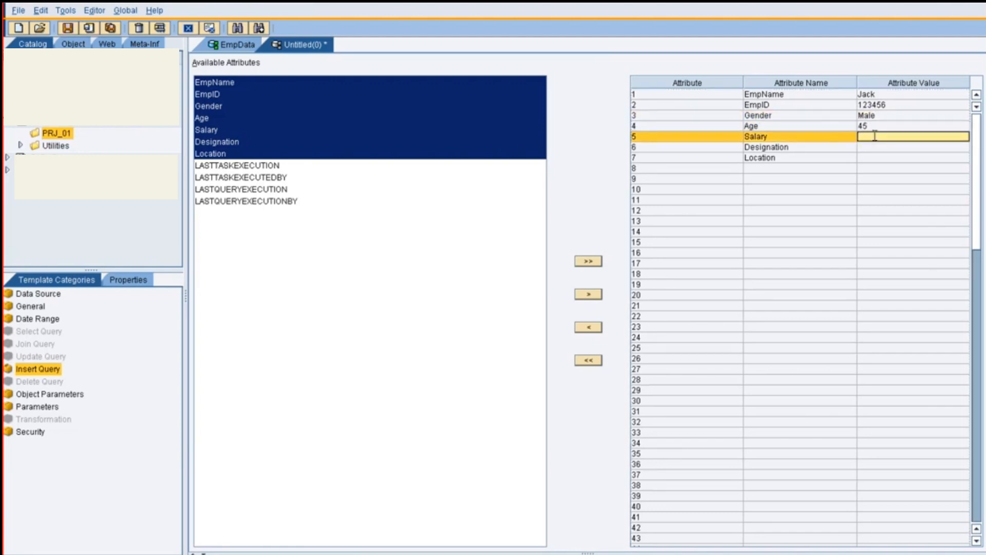
type("10000")
left_click(873, 148)
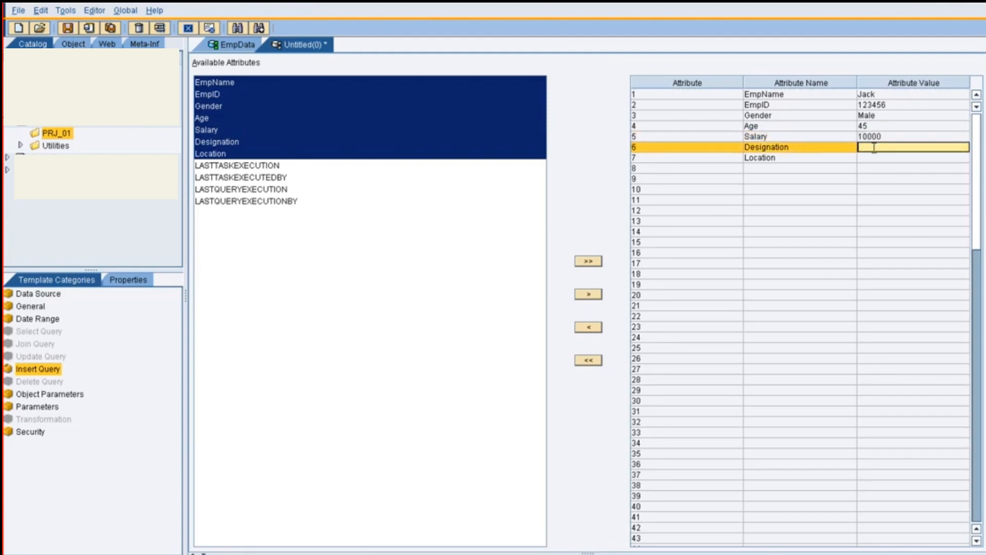
type("Consultant")
left_click(884, 158)
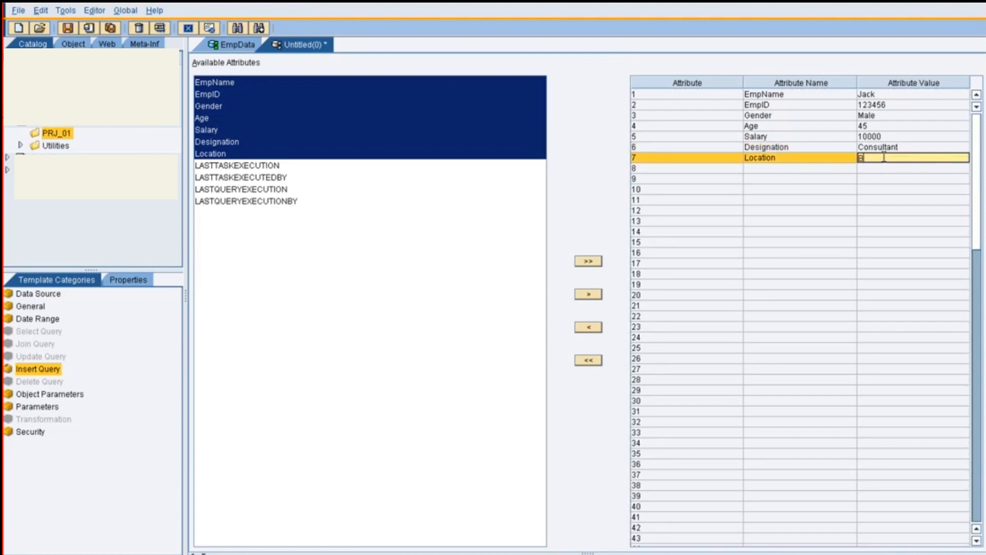
type("Banglore")
left_click(842, 211)
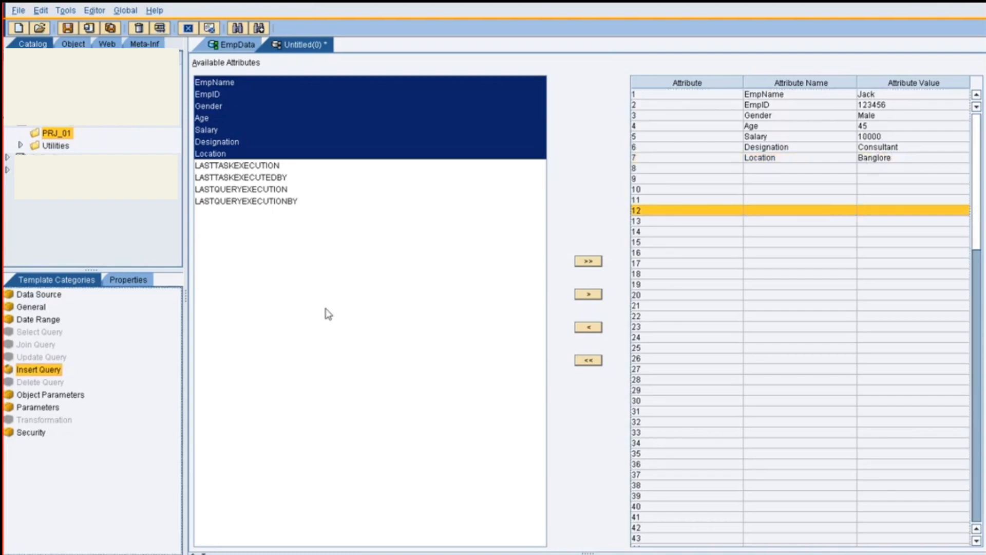
Run the insert query as a test in an internal frame and close the results
key("F5")
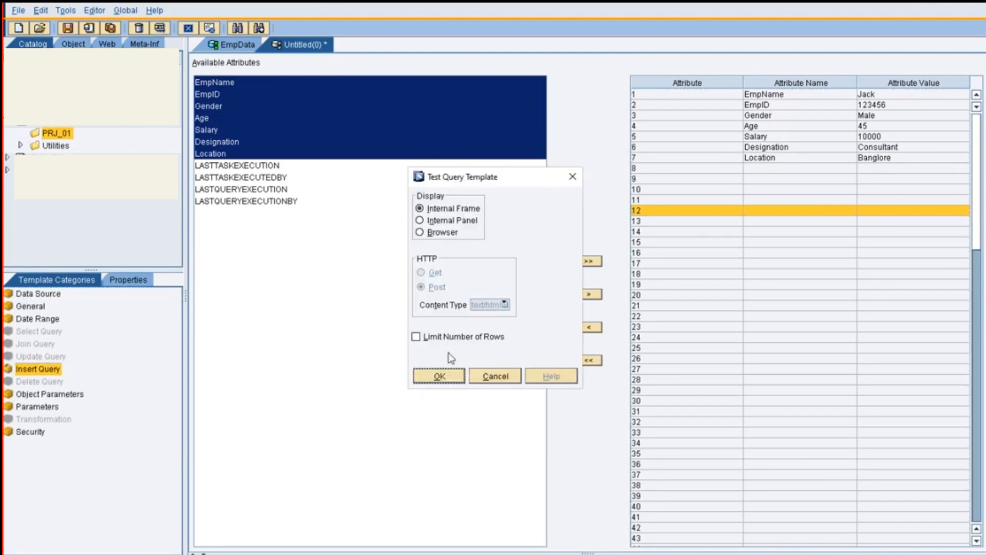
left_click(453, 376)
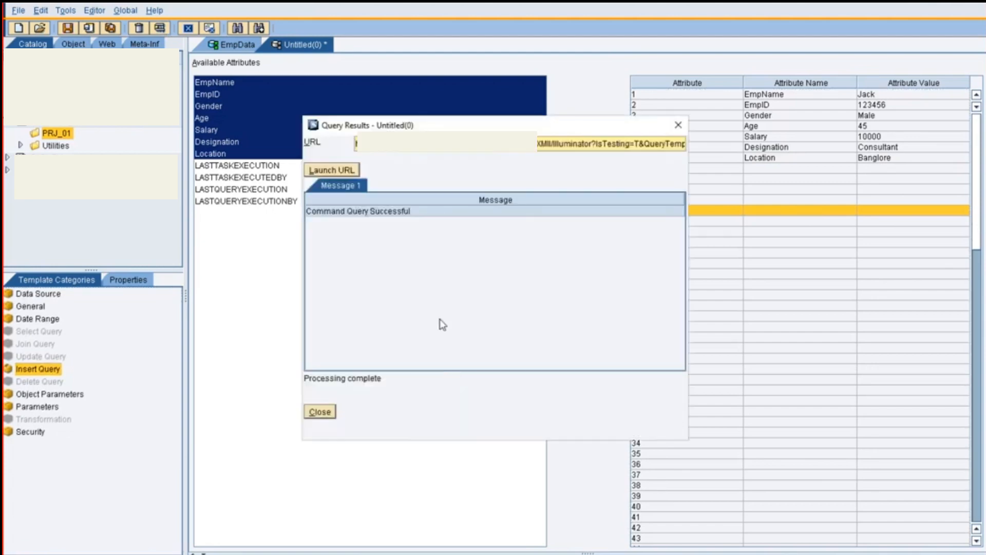
left_click(328, 411)
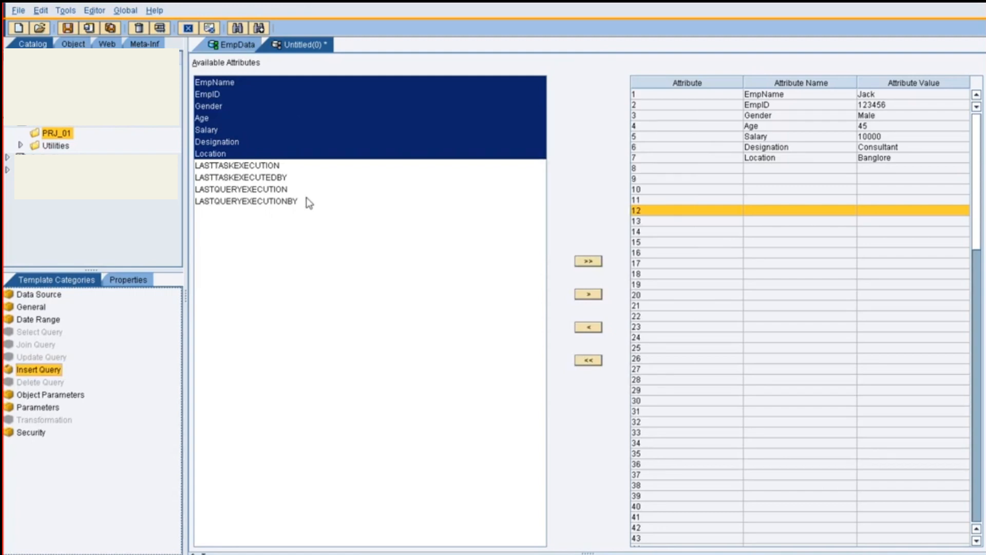
Save the insert query under the target name InsertEmpData
key("ctrl+s")
left_click_drag(443, 288, 358, 291)
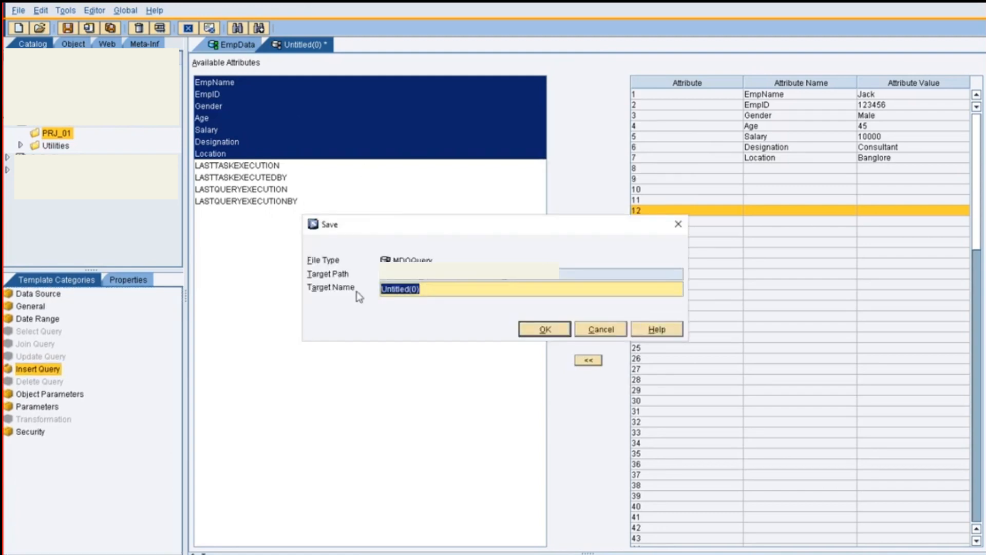
type("Inse")
key("BackSpace")
key("BackSpace")
type("ertEmpData")
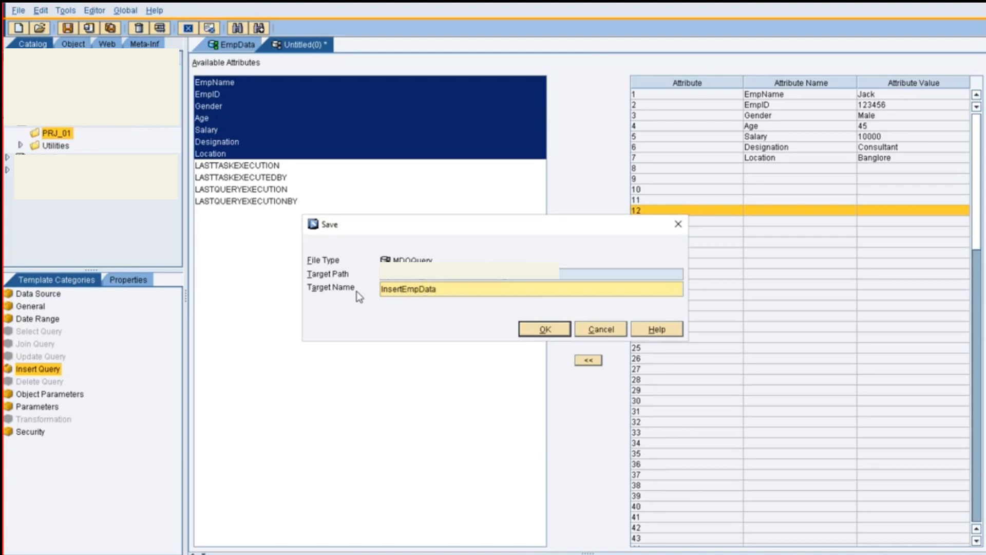
left_click(544, 327)
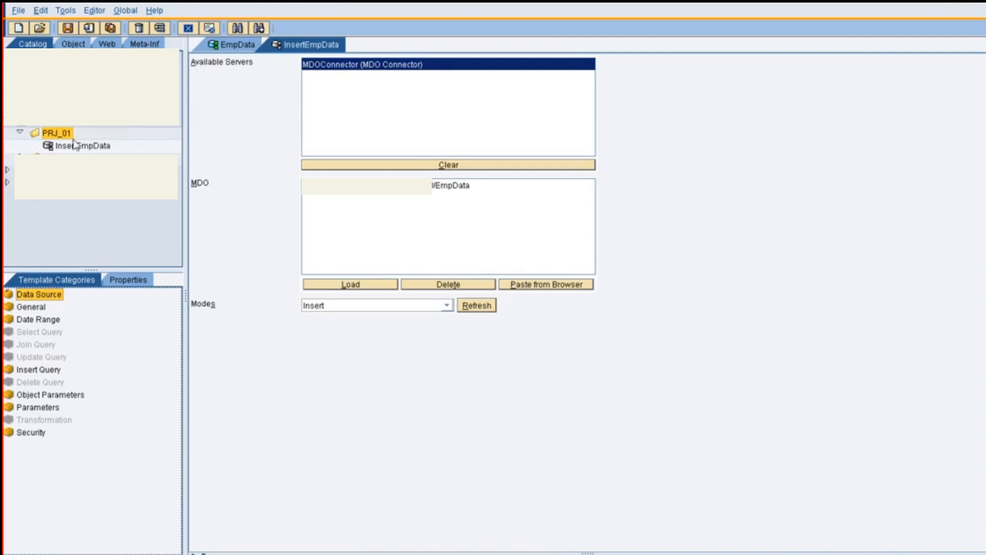
Create another MDOQuery in the PRJ_01 folder and load EmpData as its MDO
right_click(59, 136)
mouse_move(98, 143)
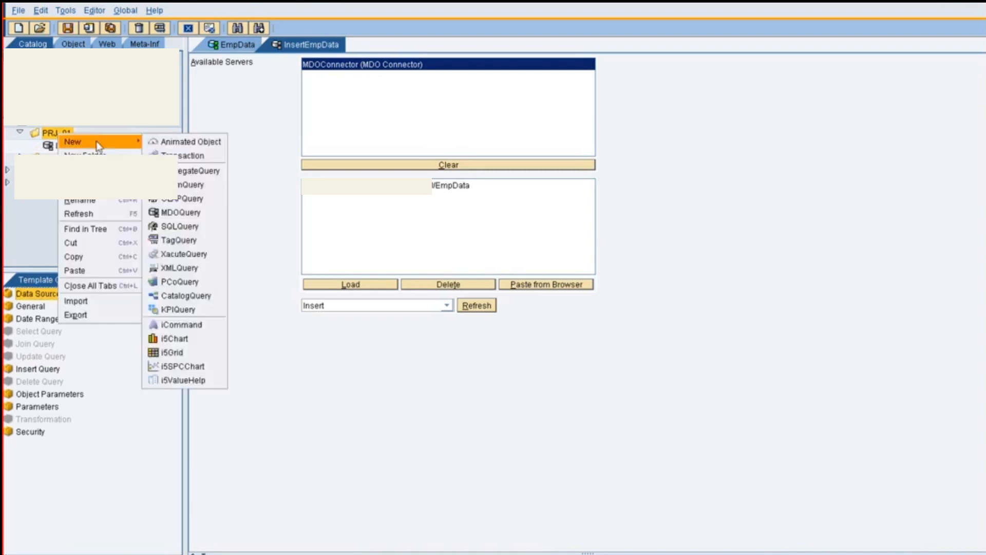
left_click(178, 214)
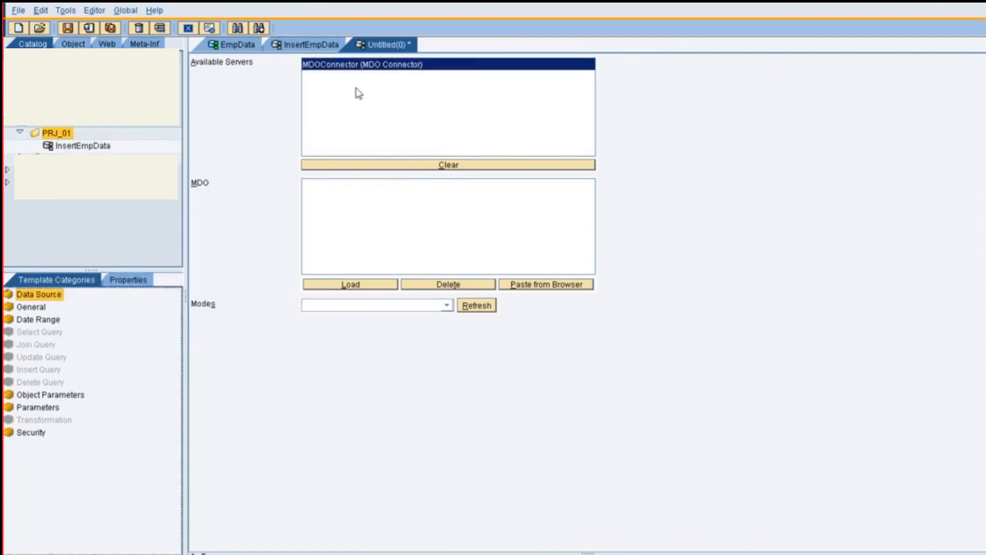
left_click(361, 284)
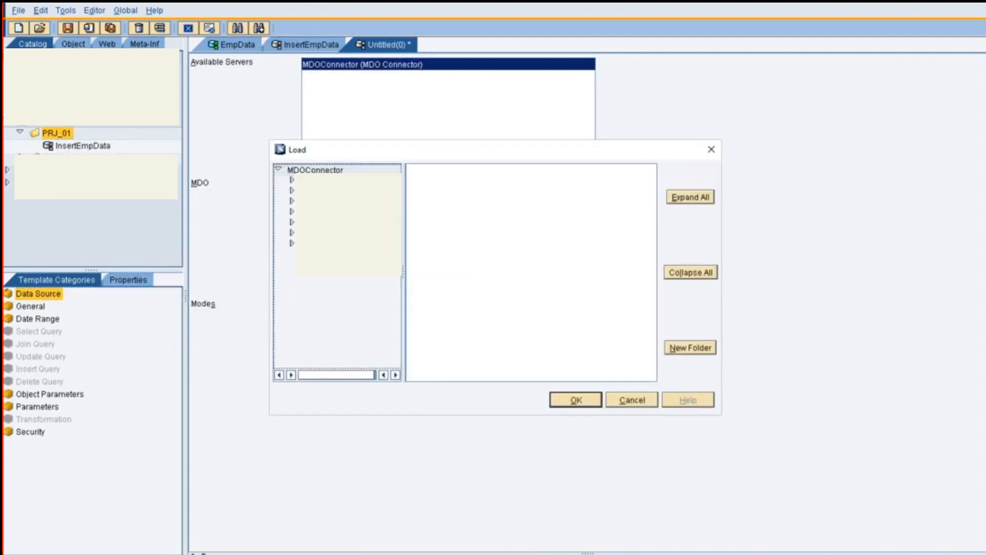
left_click(293, 222)
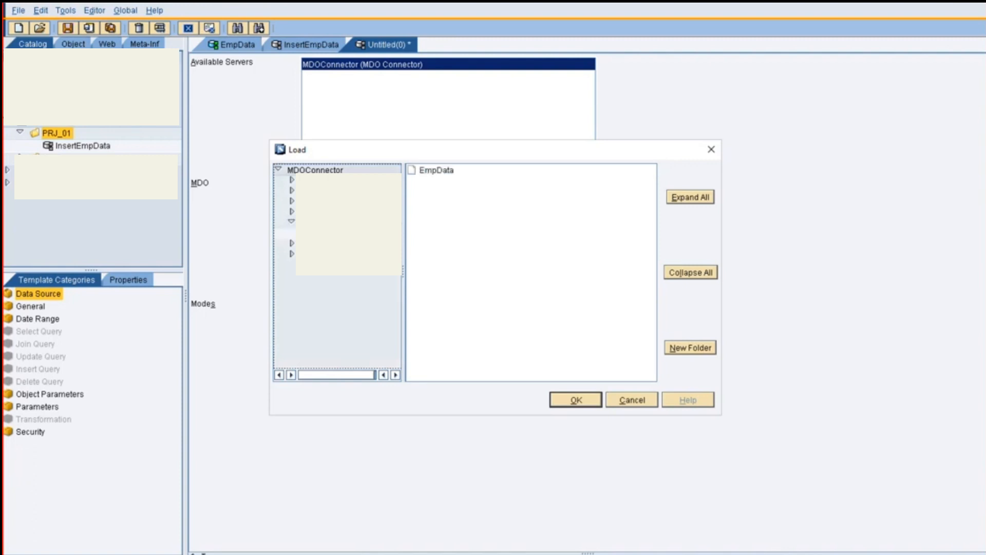
left_click(432, 175)
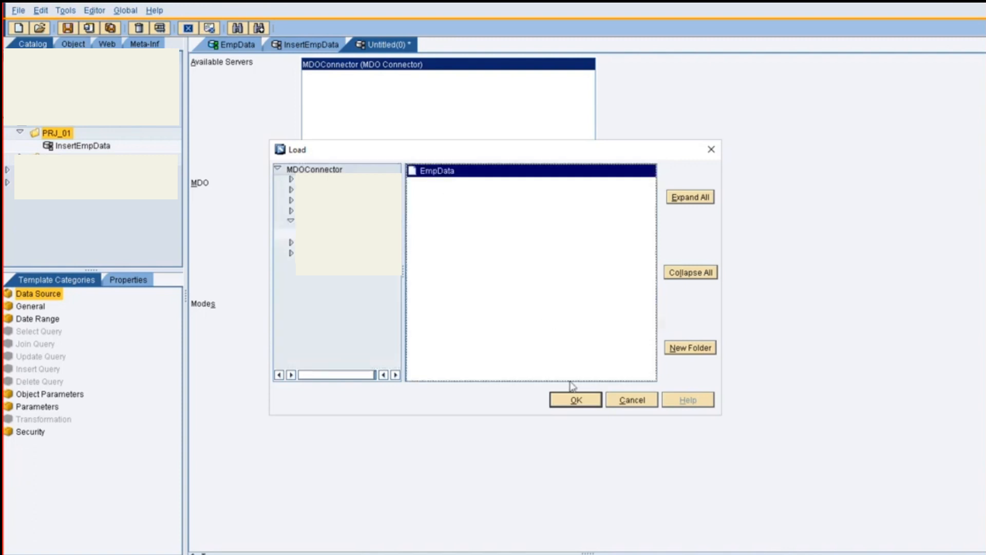
left_click(571, 399)
Set the new query's mode to Select and open its select query configuration
left_click(373, 306)
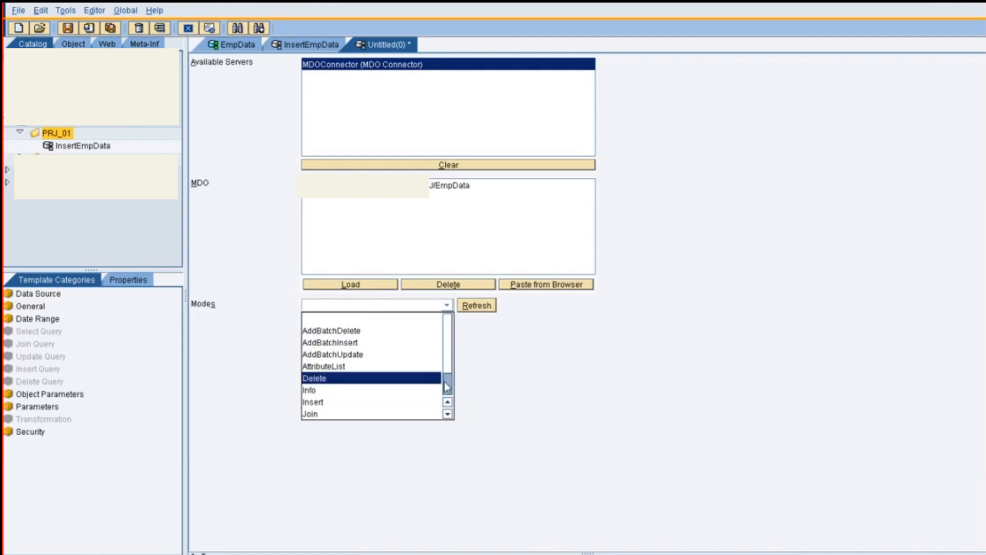
scroll(450, 384, "down", 1)
left_click(395, 403)
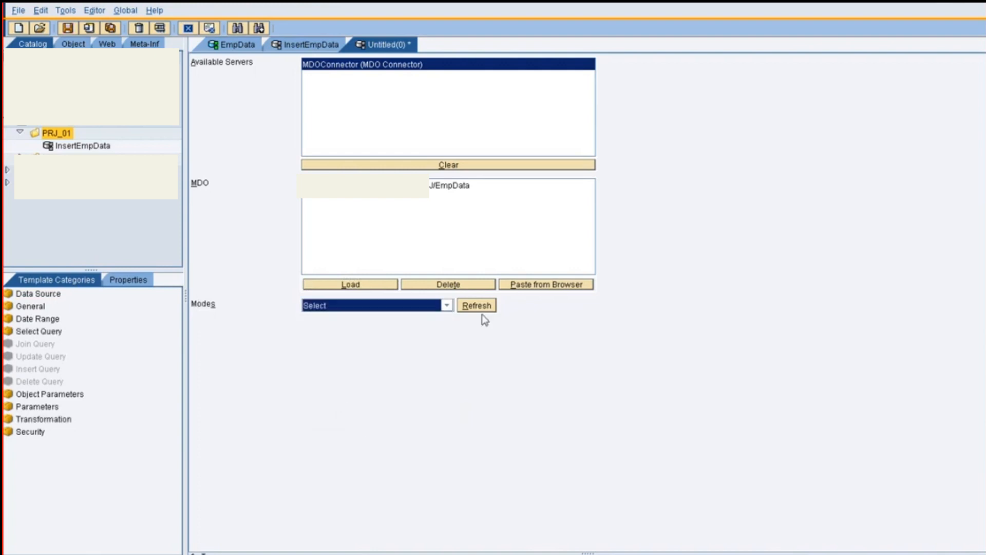
left_click(50, 333)
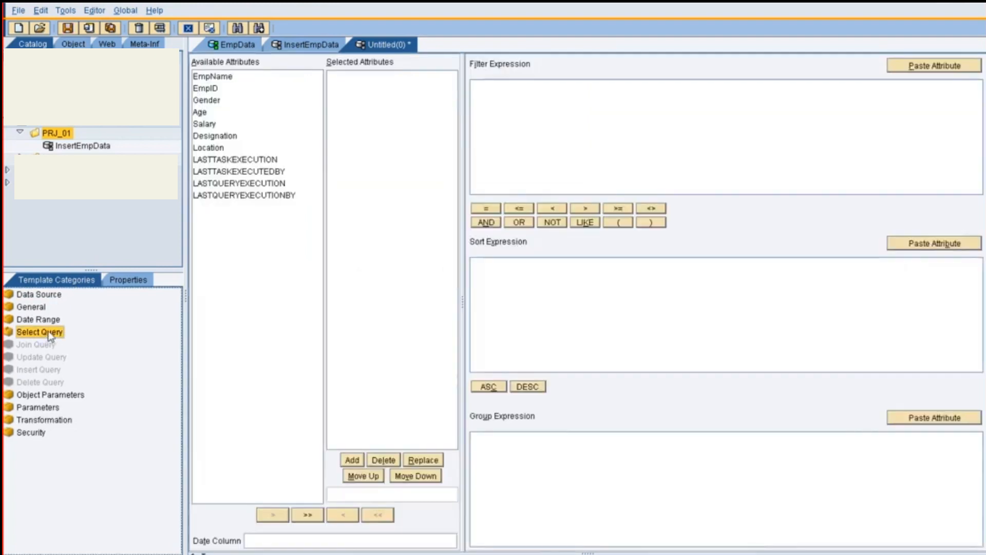
Add the attributes EmpName through Location to the select query's selected attributes
left_click(224, 78)
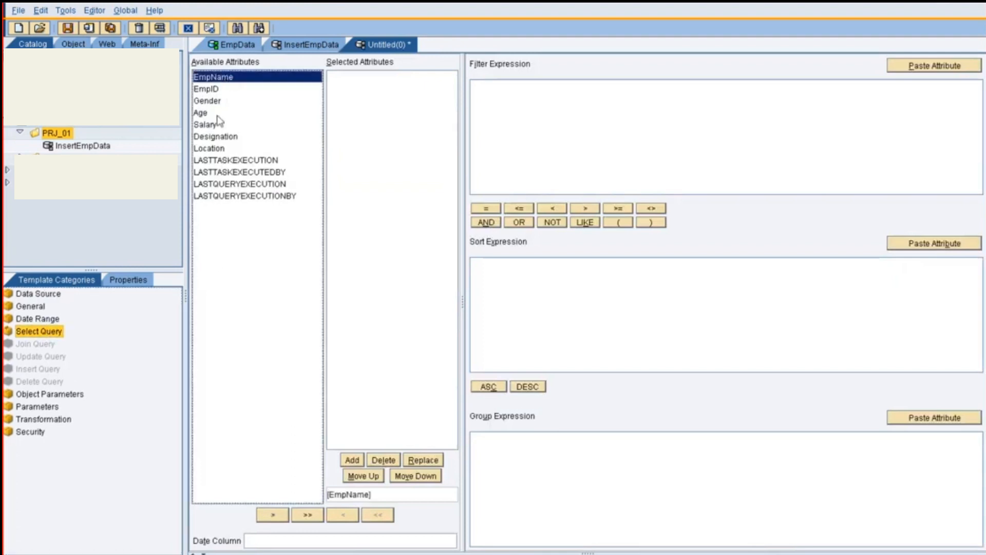
left_click(221, 149, "shift")
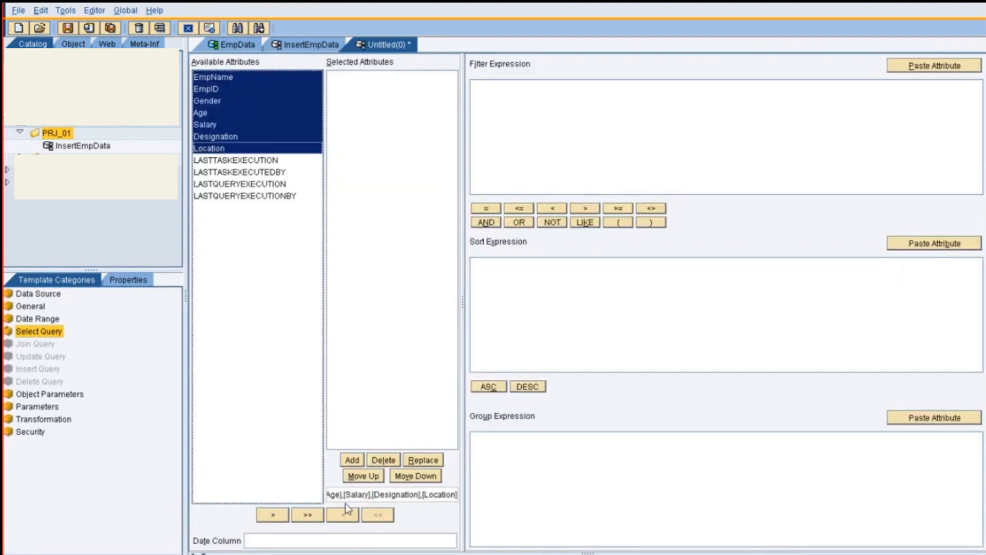
left_click(352, 460)
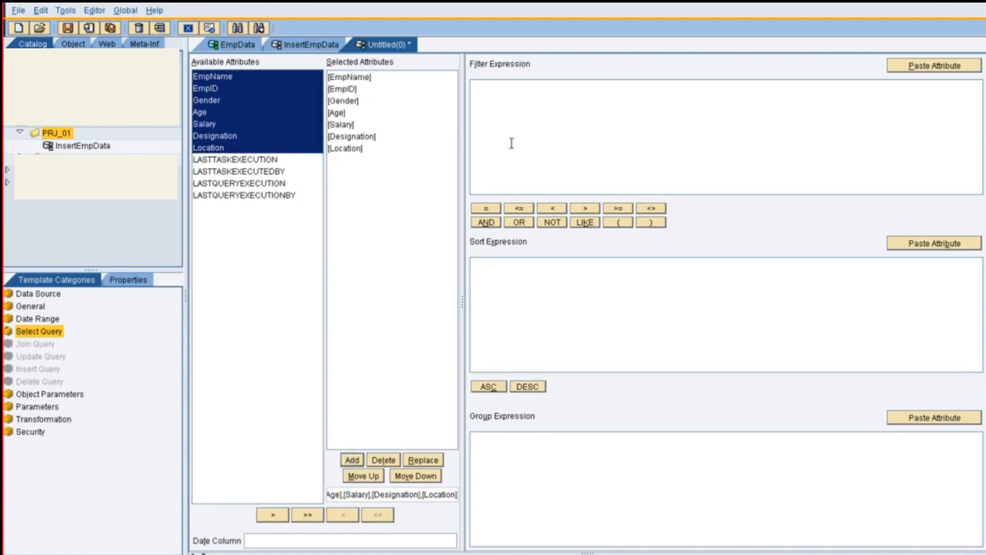
Test the select query in an internal frame, check the returned employee record, and close the results
left_click(512, 116)
key("F6")
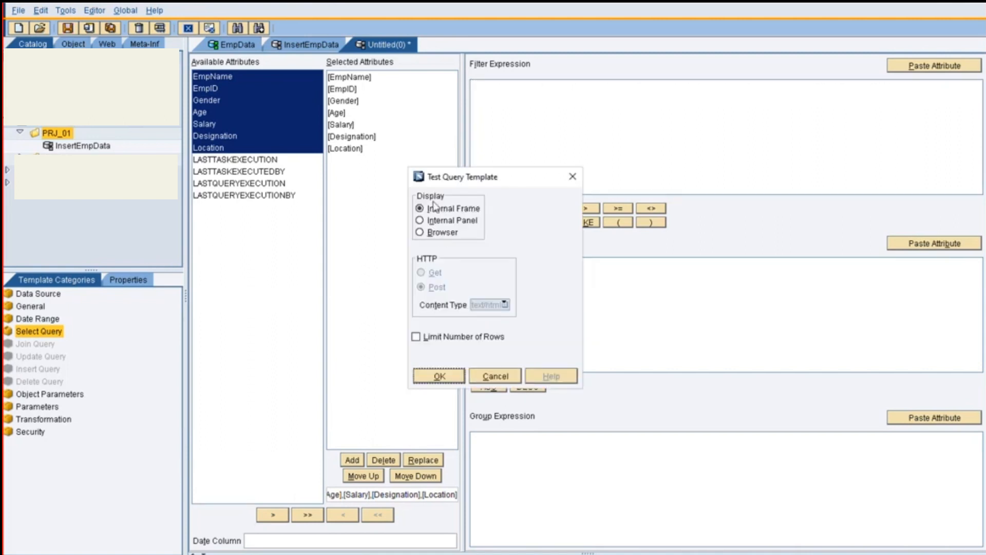
left_click(440, 376)
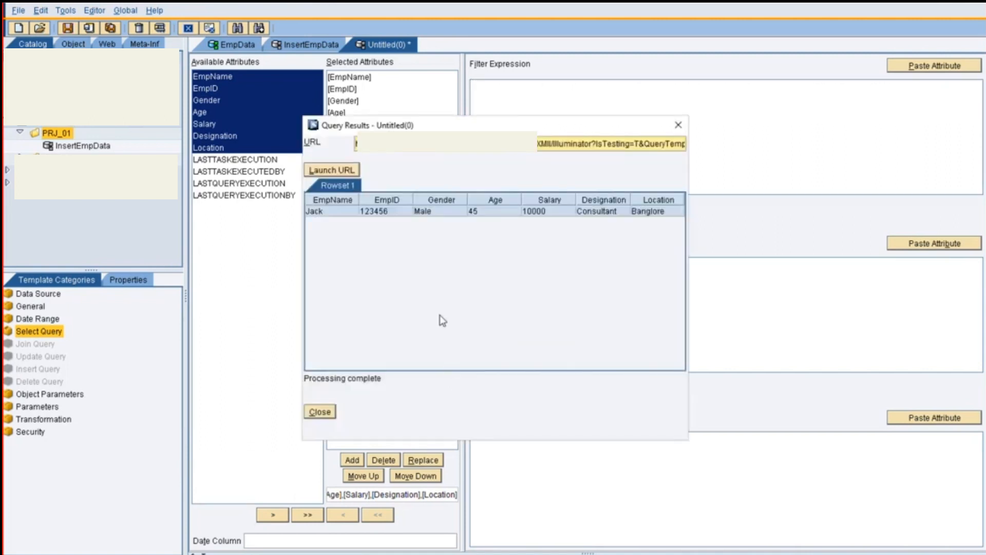
left_click(355, 210)
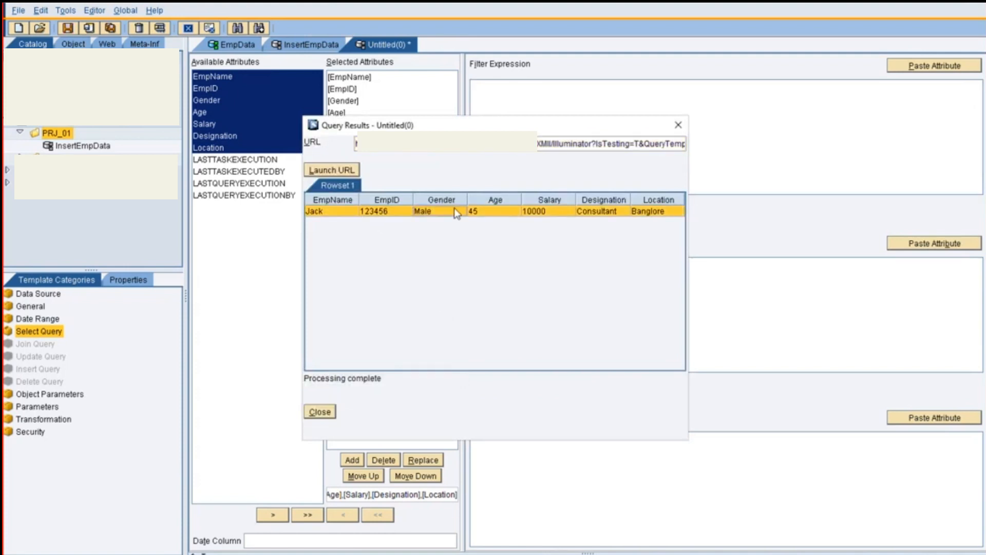
left_click(319, 412)
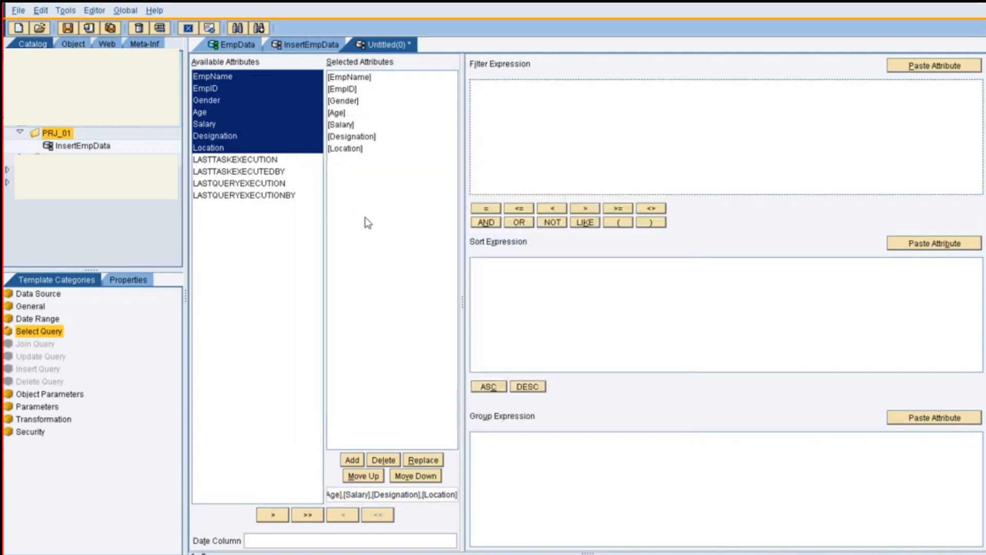
Save the select query under the target name SelectEmpData
key("ctrl+s")
left_click_drag(433, 289, 366, 288)
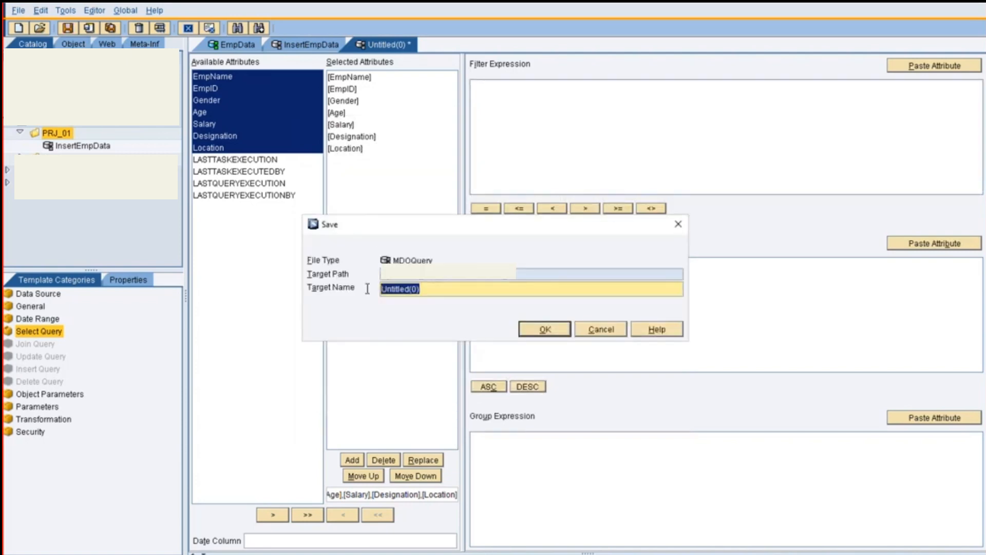
type("SelectEmpDFata")
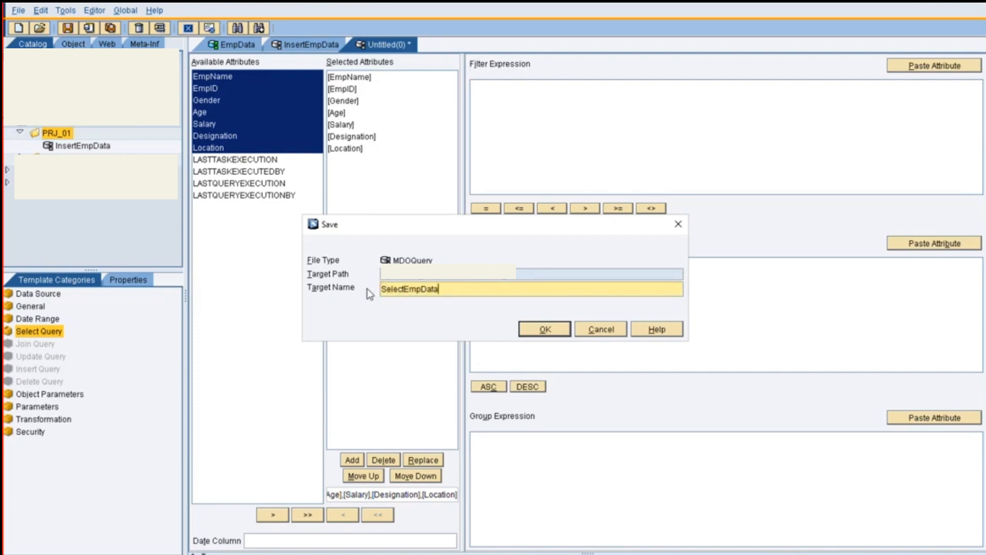
left_click(544, 328)
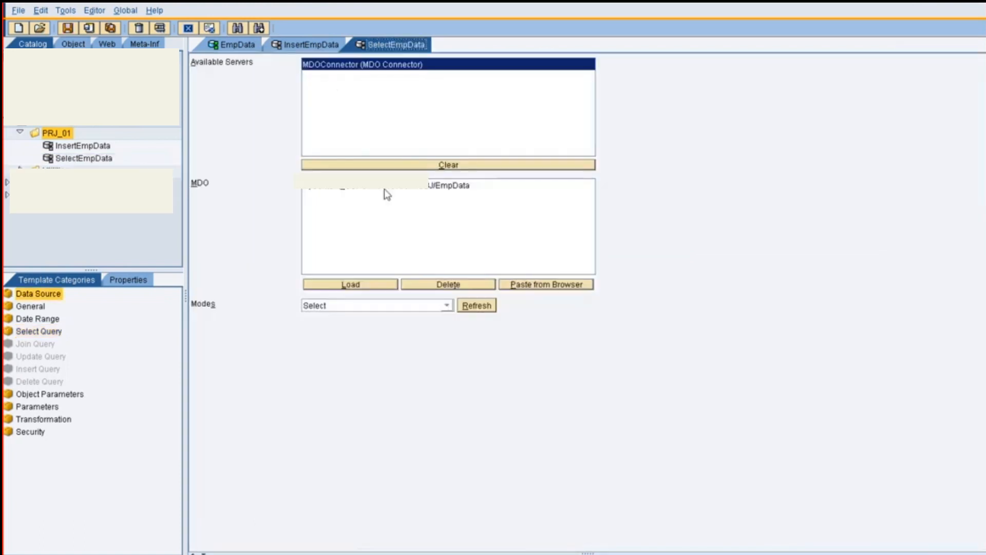
Open the InsertEmpData query's insert configuration and replace the EmpName attribute value with [Param.1]
left_click(288, 46)
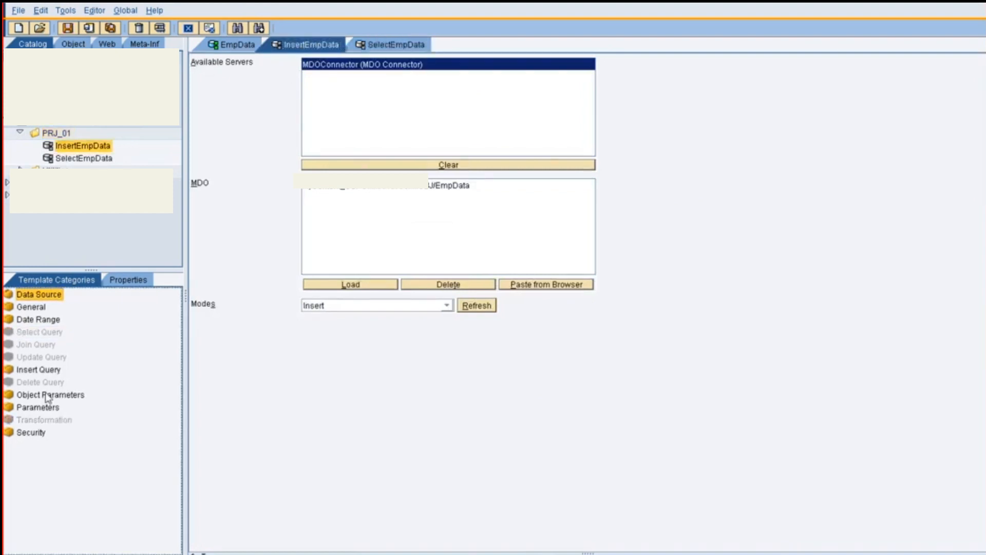
left_click(39, 369)
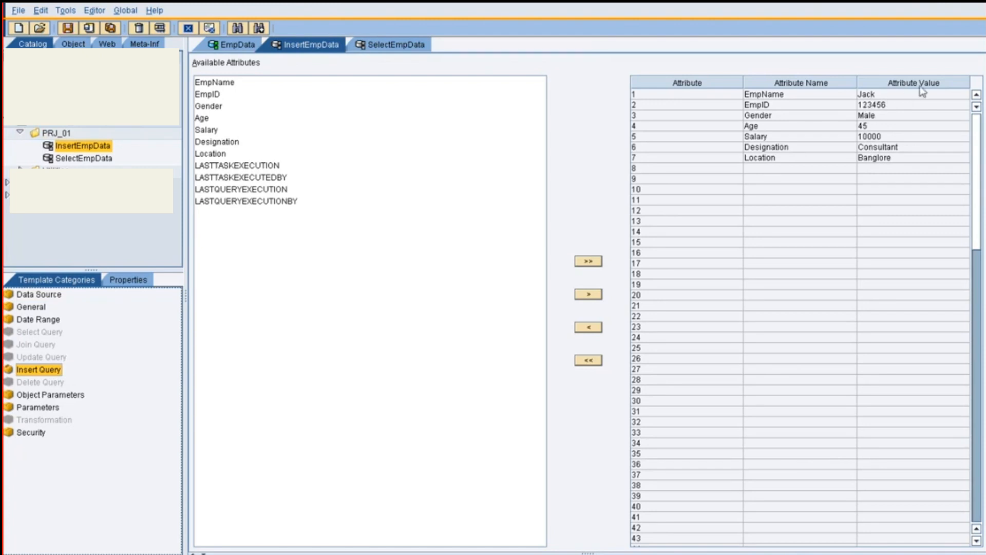
left_click(907, 94)
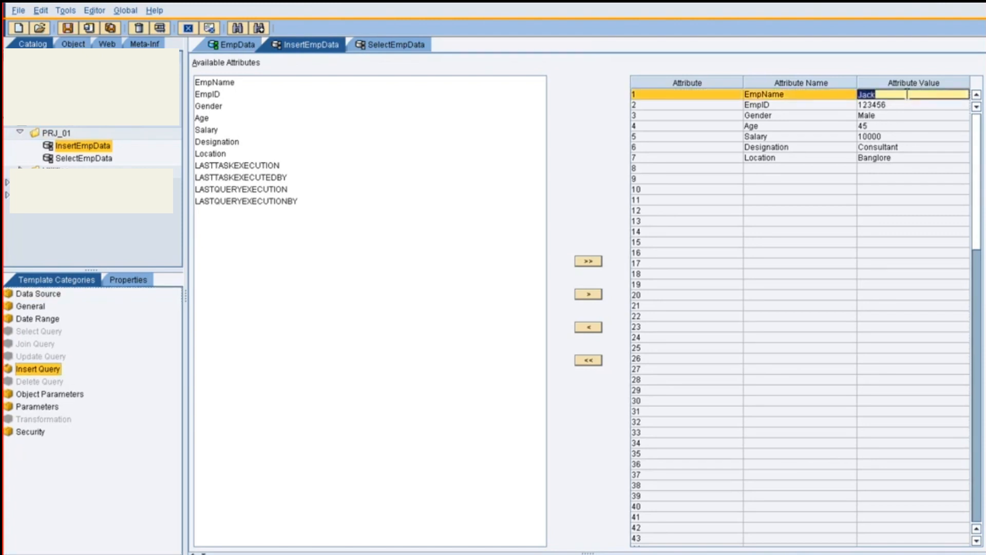
key("BackSpace")
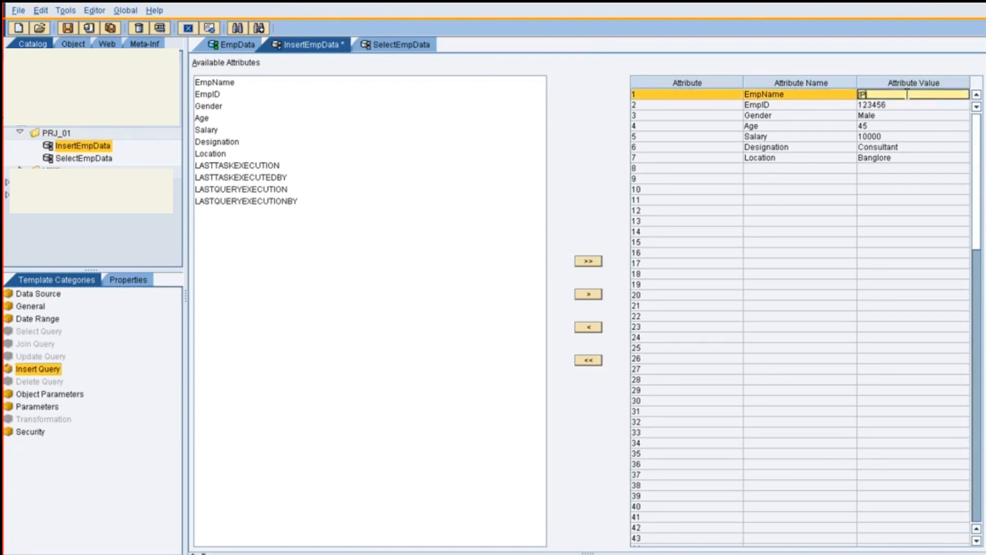
type("[Param.1")
key("ctrl+a")
key("ctrl+c")
Copy the [Param.1] placeholder into the attribute values of EmpID, Gender, Age, Salary, Designation and Location
left_click(904, 105)
key("ctrl+v")
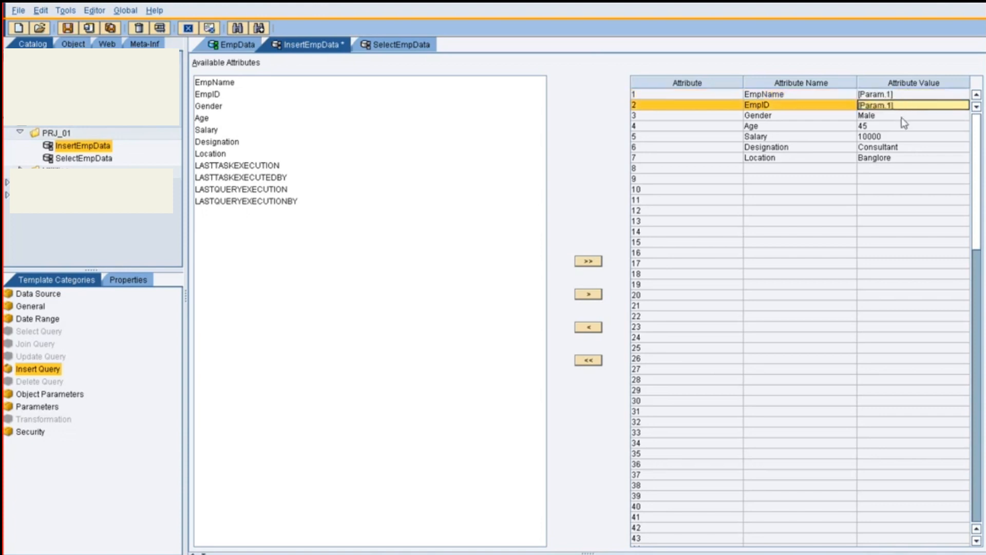
left_click(903, 116)
key("ctrl+v")
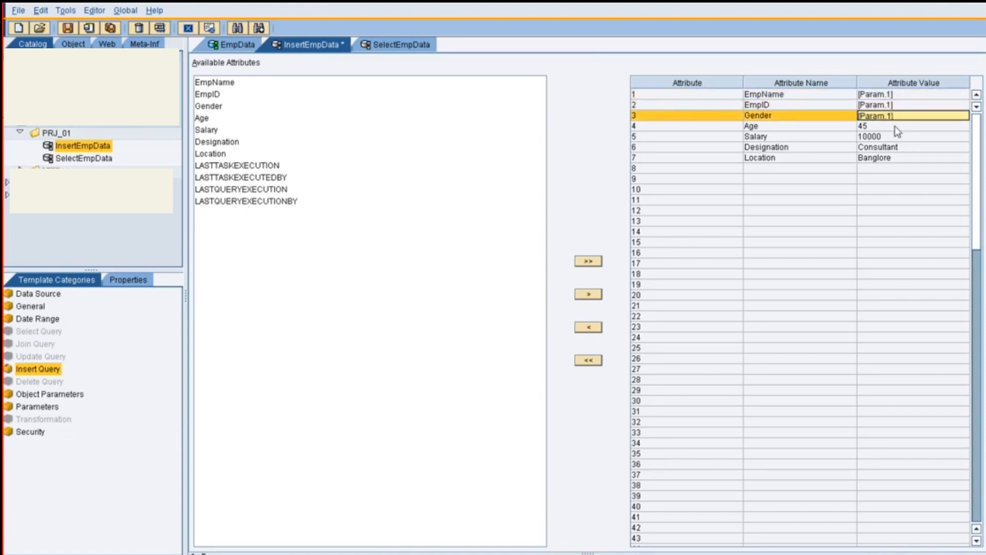
left_click(896, 126)
key("ctrl+v")
left_click(892, 136)
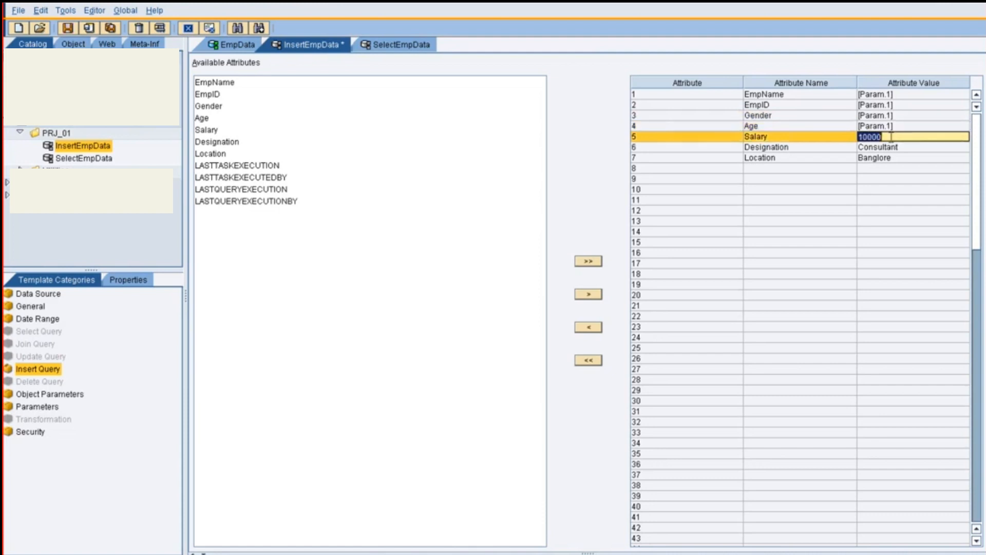
key("ctrl+v")
left_click(909, 147)
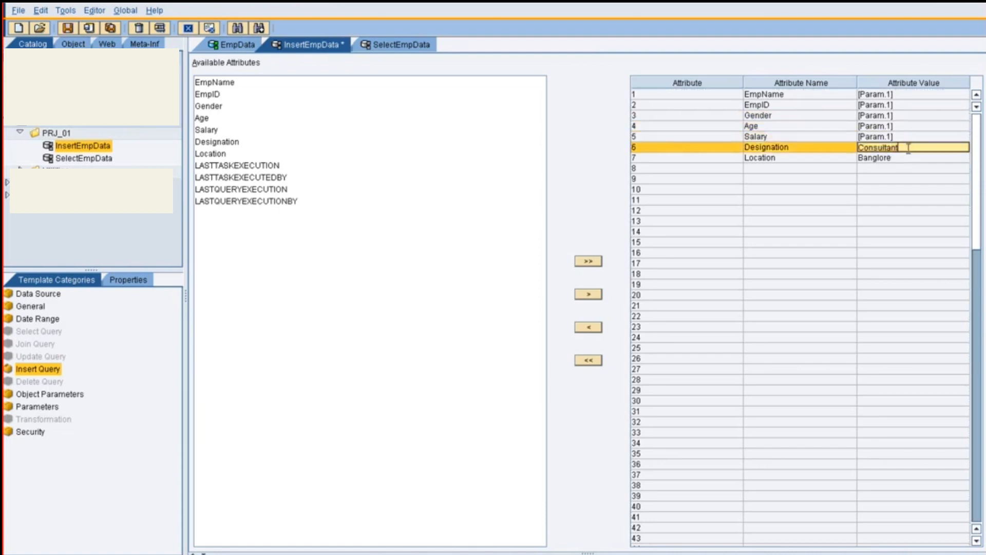
key("ctrl+v")
left_click(902, 159)
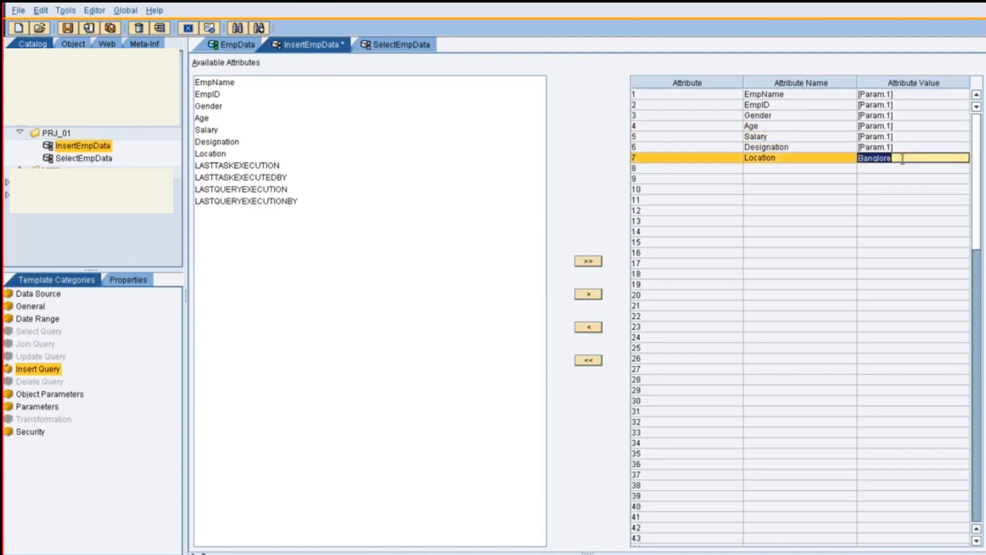
key("ctrl+v")
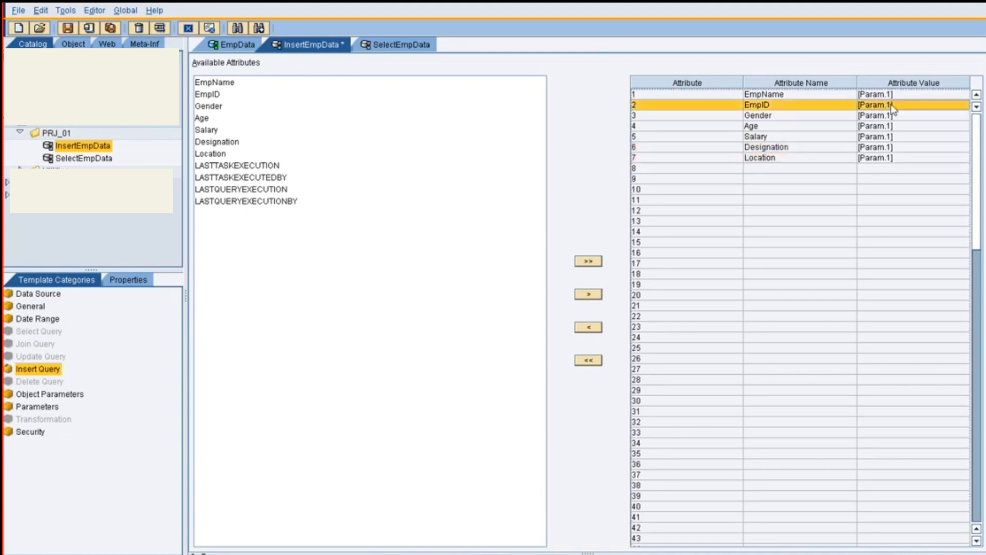
Renumber the placeholders so EmpID uses [Param.2], Gender uses [Param.3] and Age uses [Param.4]
left_click(903, 105)
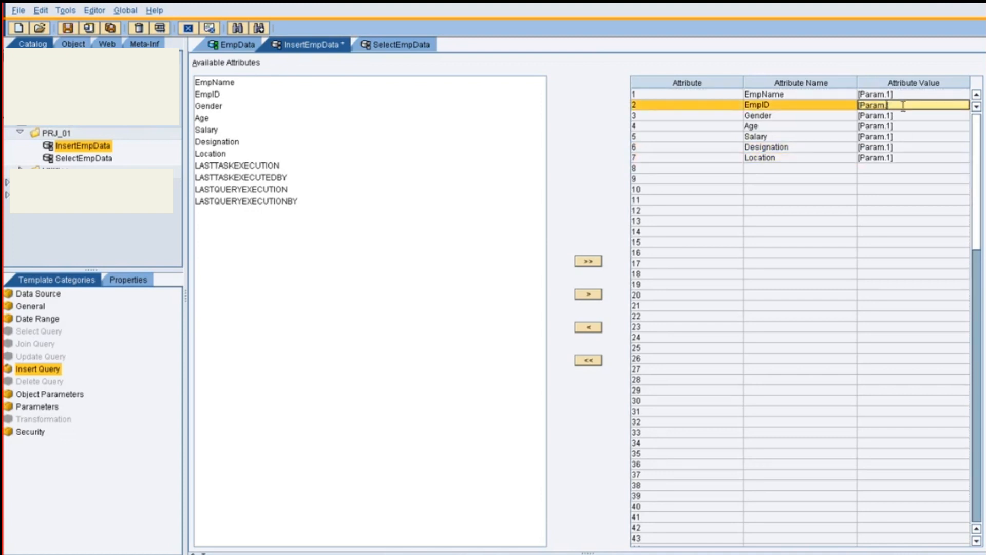
type("2")
left_click(893, 115)
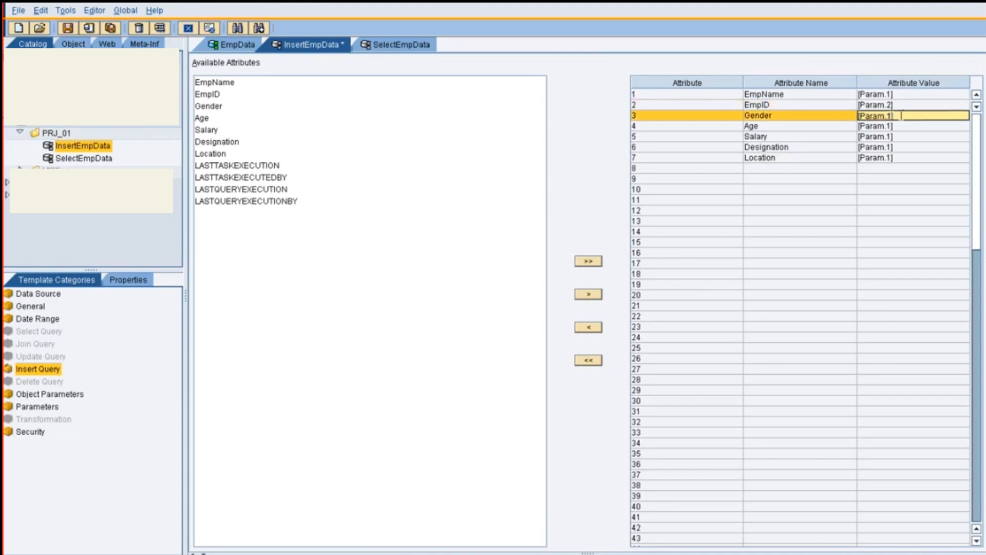
type("3")
left_click(893, 126)
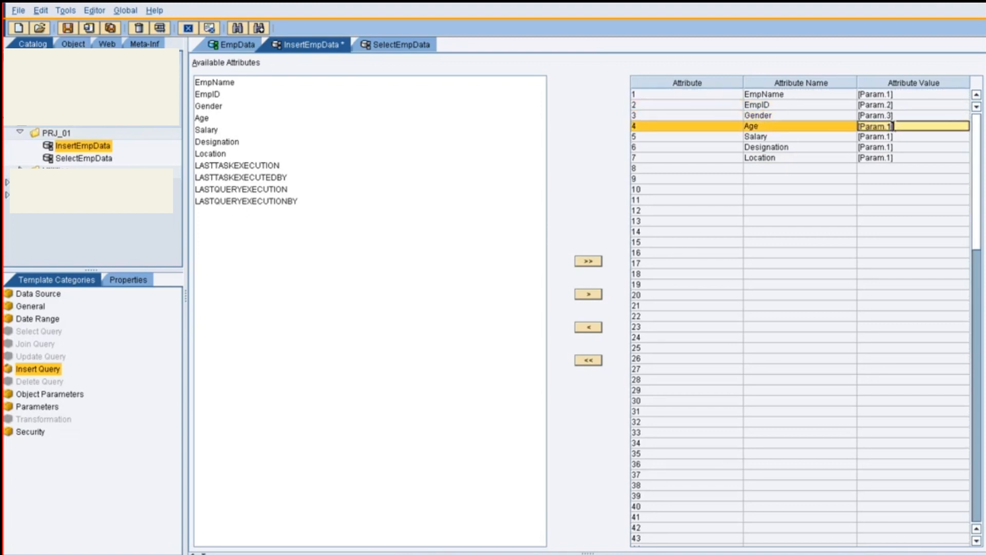
key("BackSpace")
type("4")
Set Salary to [Param.5], Designation to [Param.6] and Location to [Param.7], and save the insert query
left_click(892, 137)
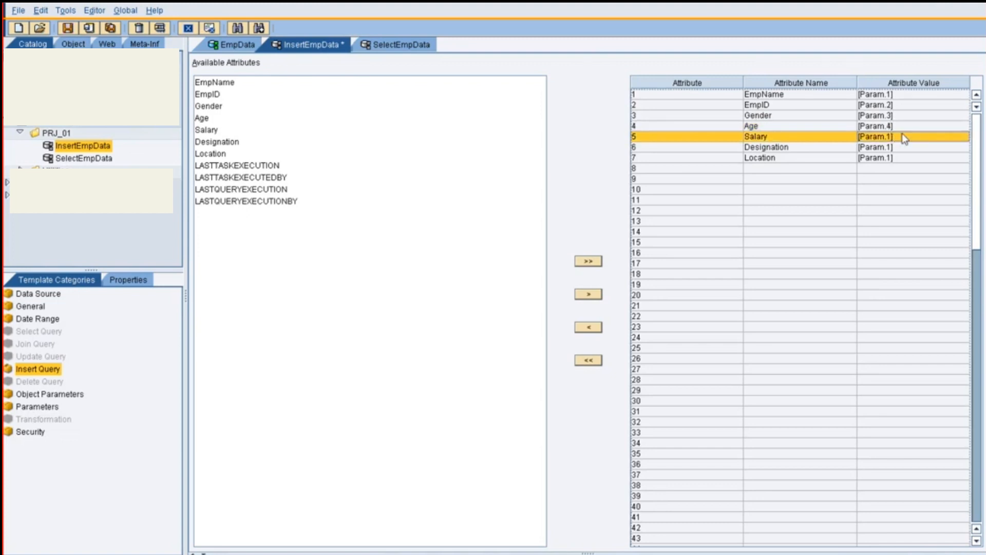
left_click(892, 136)
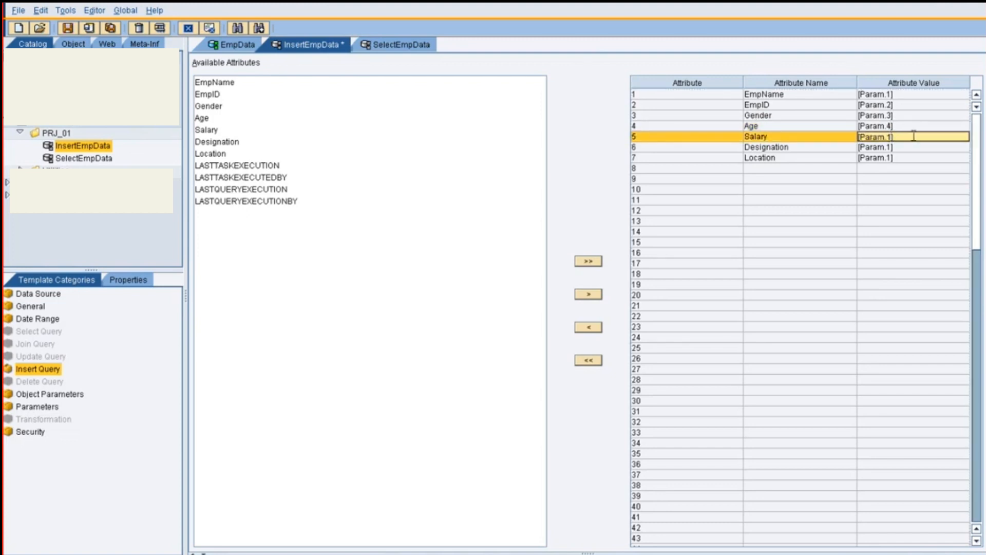
type("5")
left_click(892, 148)
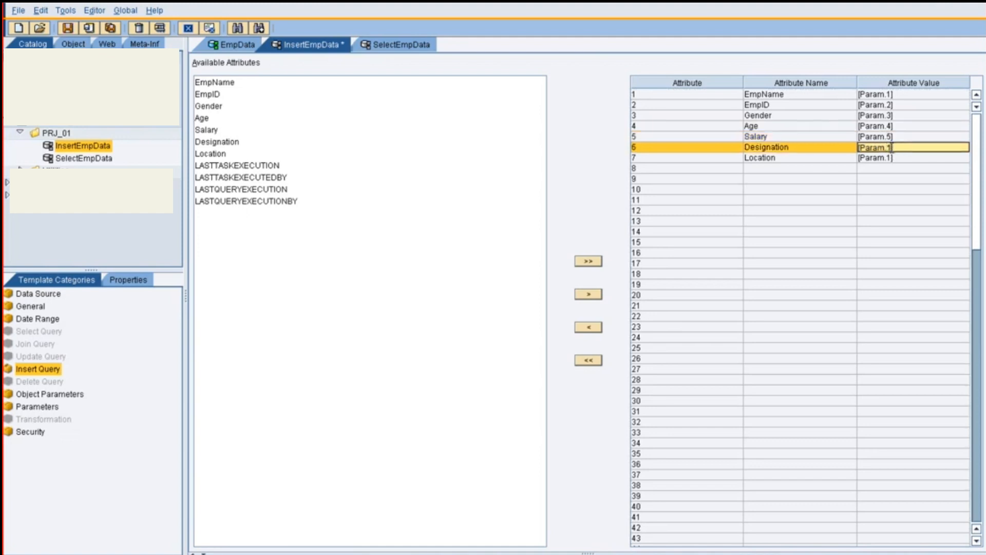
key("BackSpace")
type("6")
left_click(892, 159)
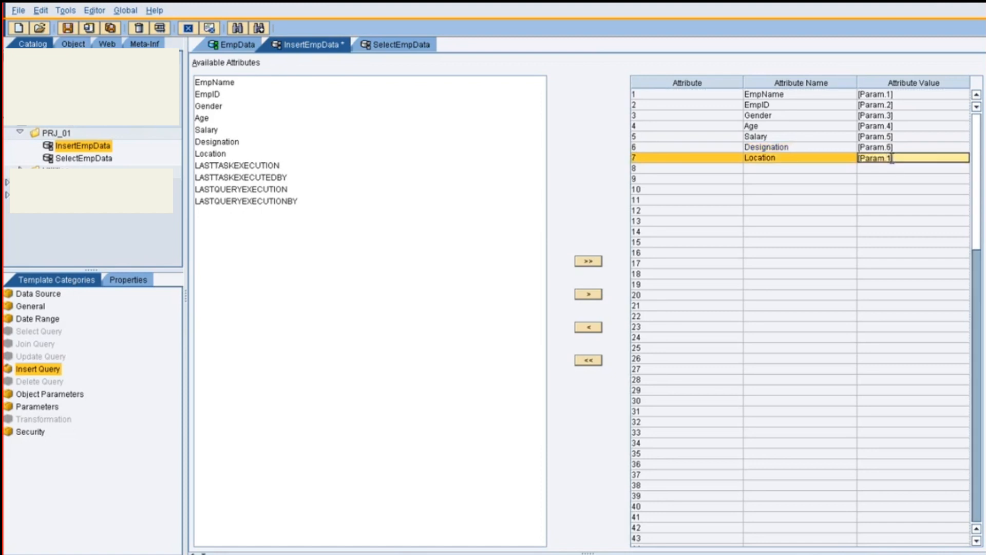
key("BackSpace")
type("7")
left_click(884, 179)
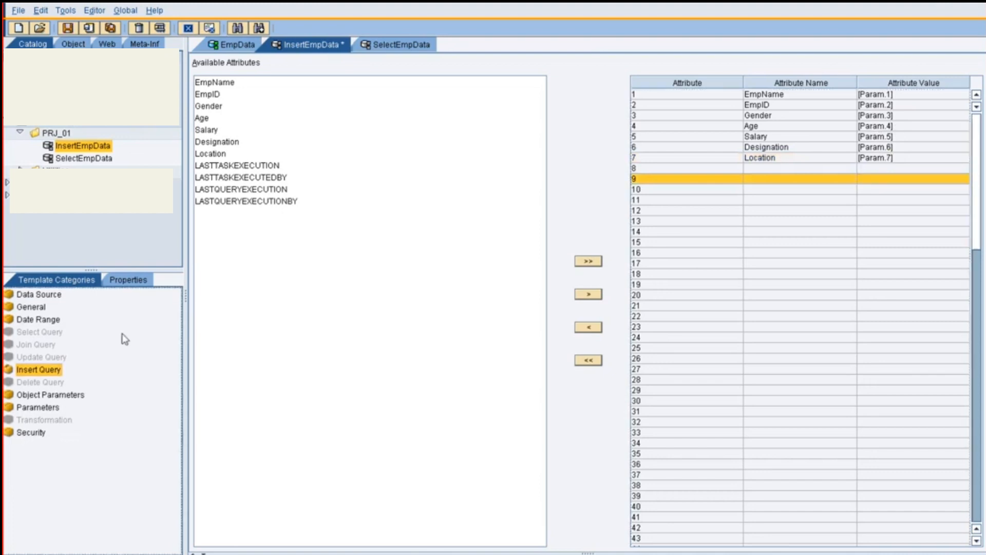
key("ctrl+s")
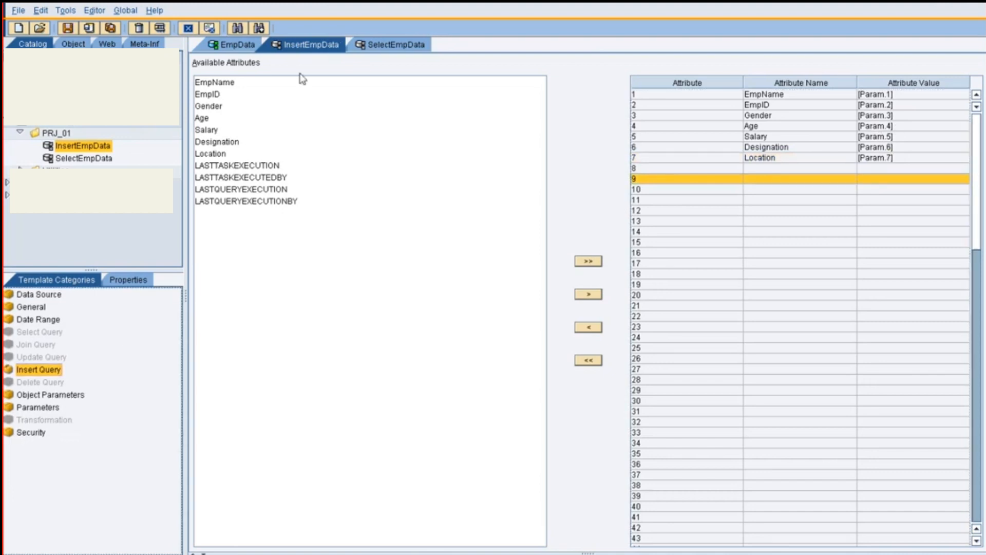
In the insert query's parameters table, enter the employee's name as parameter 1 and the employee ID as parameter 2
left_click(49, 408)
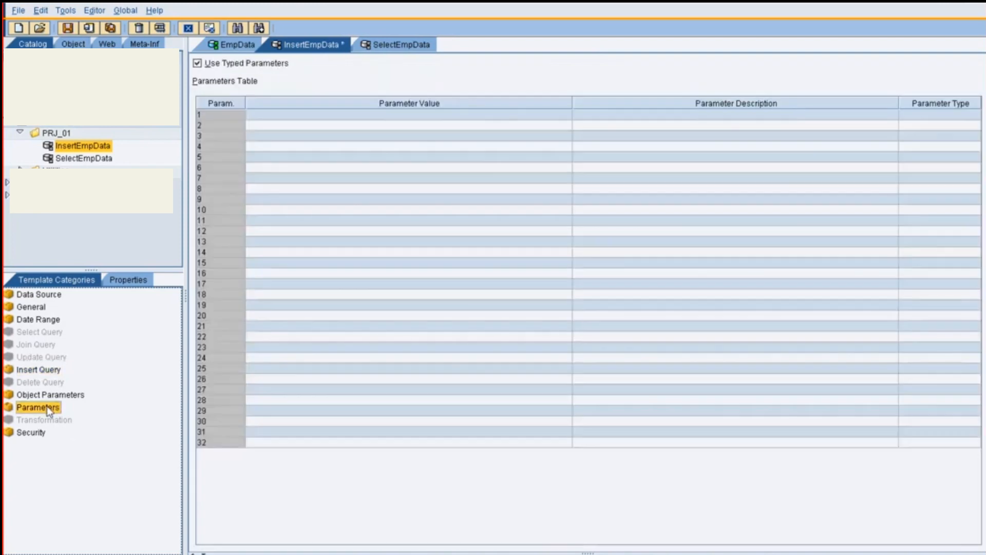
left_click(265, 114)
type("R")
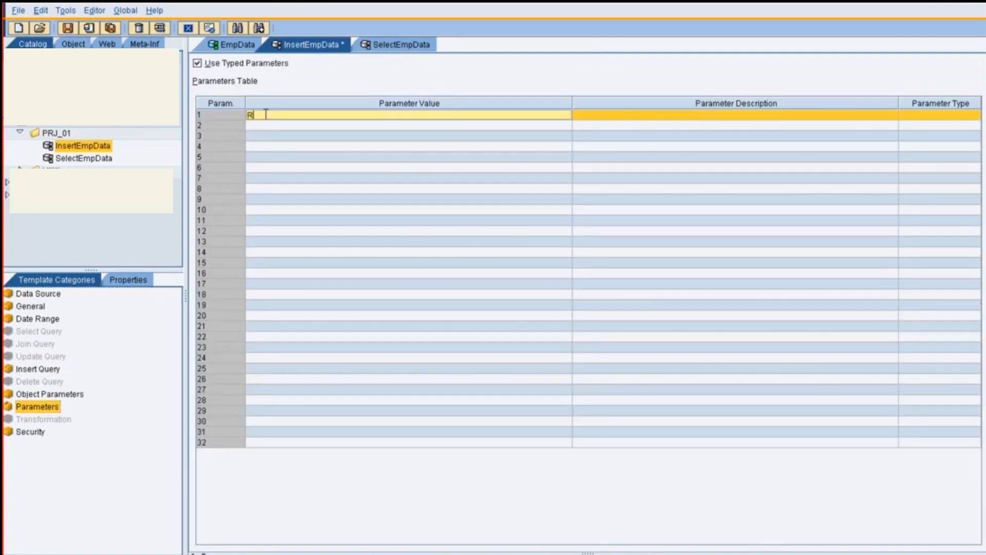
type("ose")
left_click(31, 370)
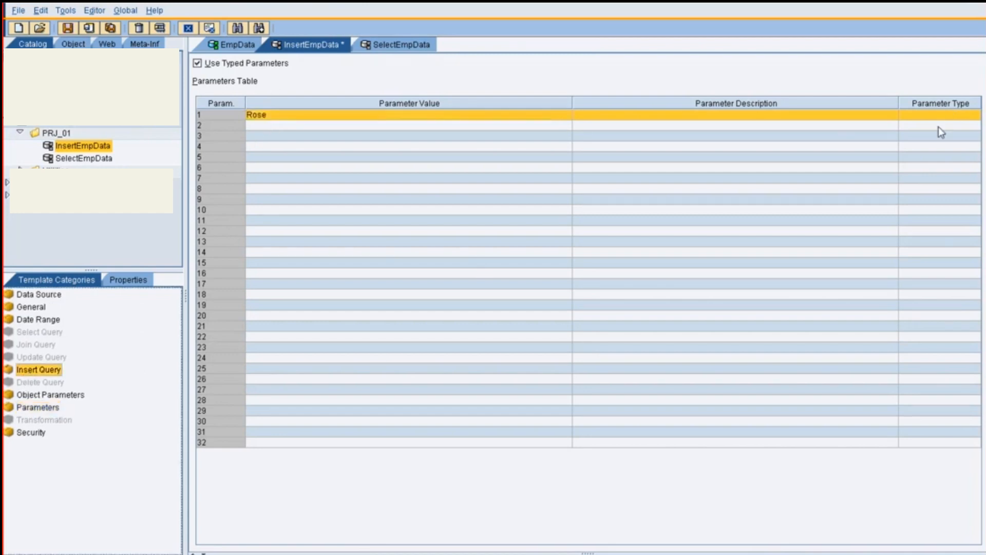
left_click(37, 407)
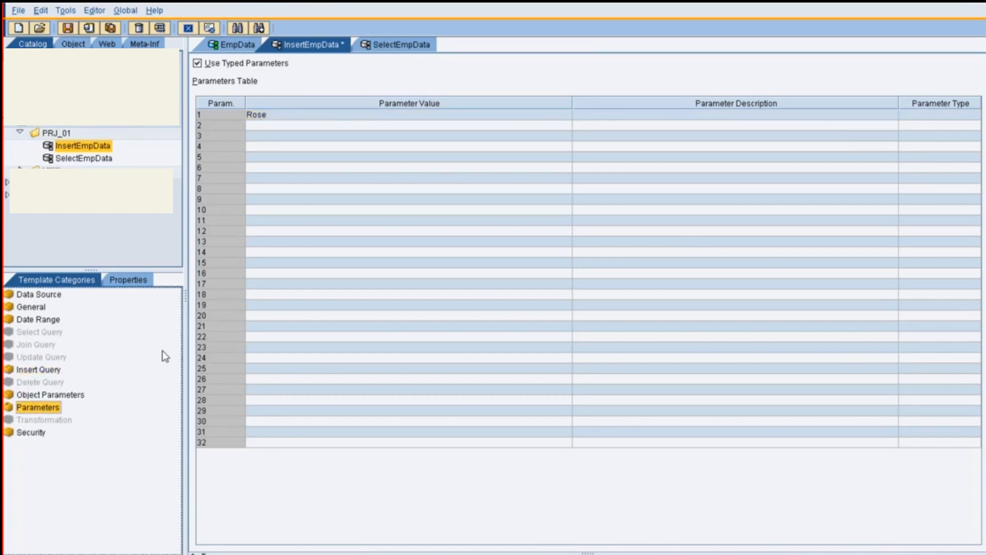
left_click(265, 125)
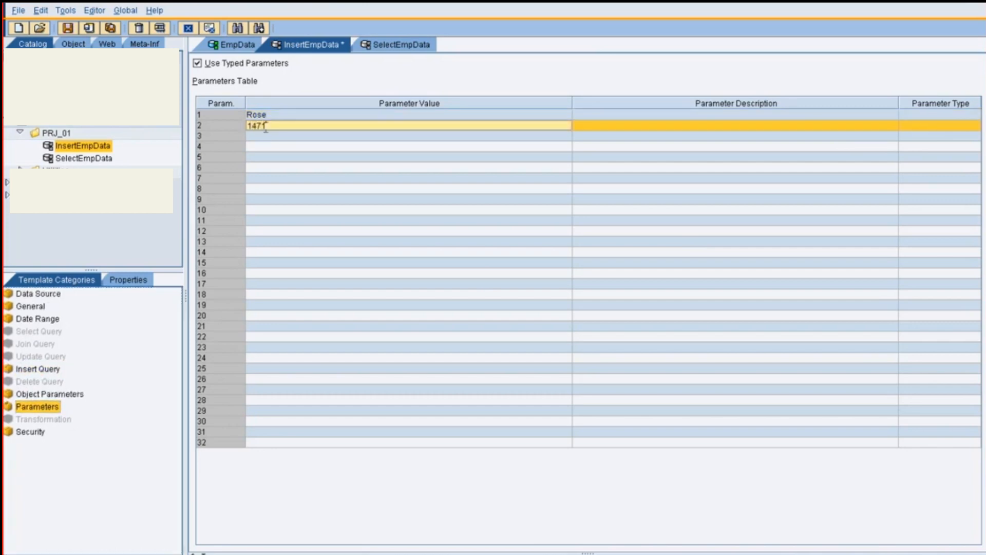
type("147147")
Set parameter 3 to Female, parameter 4 to 41 and parameter 5 to 12000
left_click(273, 135)
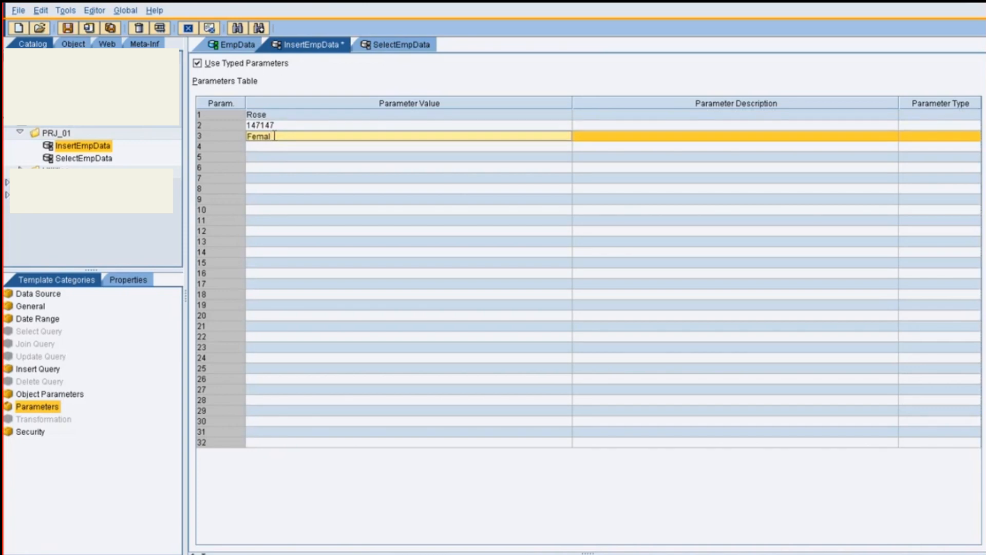
left_click(285, 145)
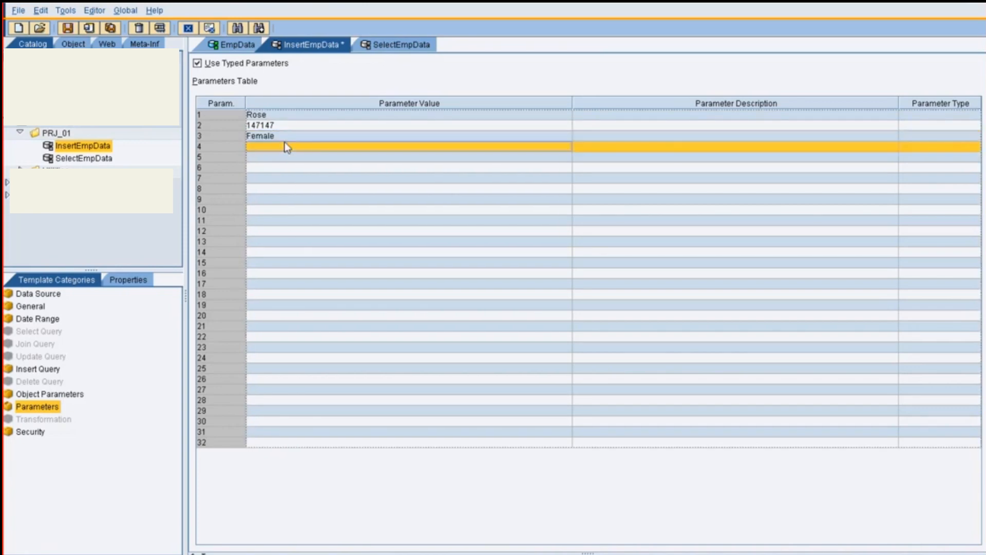
type("41")
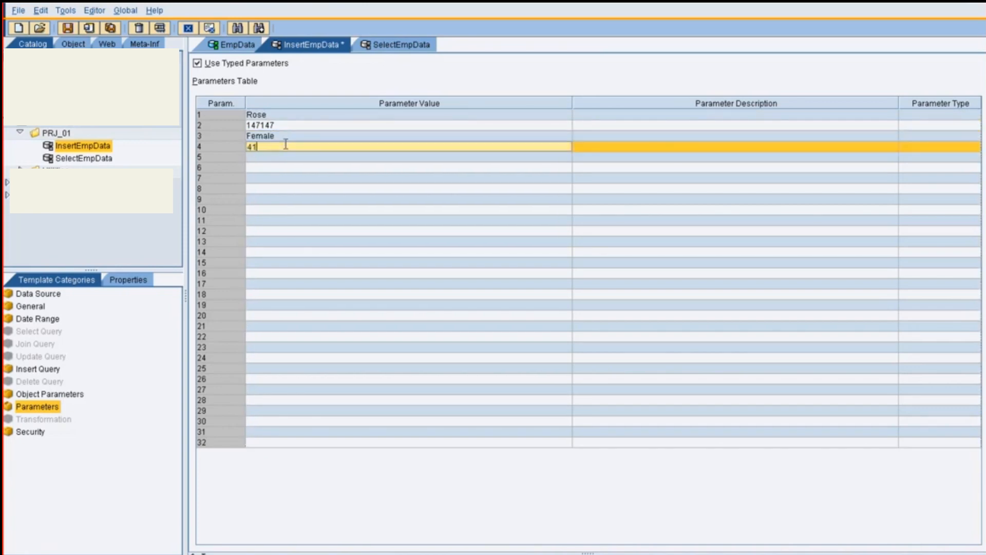
left_click(275, 156)
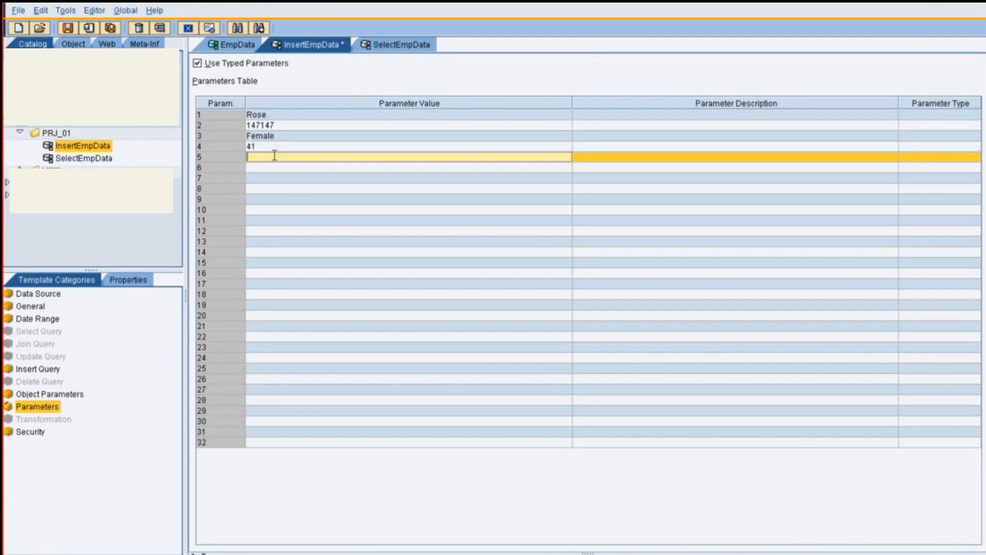
type("12000")
Set parameter 6 to Consultant and parameter 7 to Banglore
left_click(270, 167)
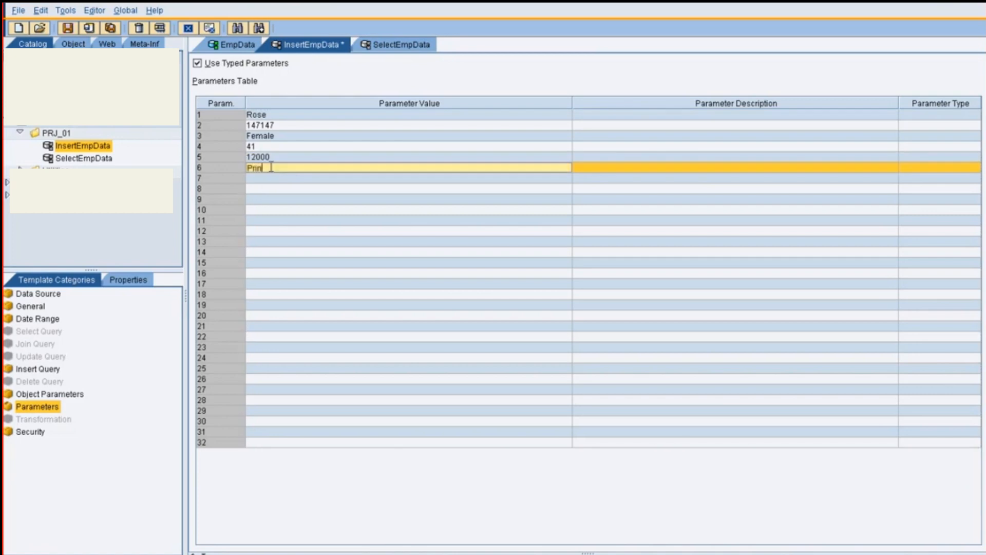
key("BackSpace")
key("BackSpace")
key("BackSpace")
type("CX")
type("nsultant")
left_click(286, 180)
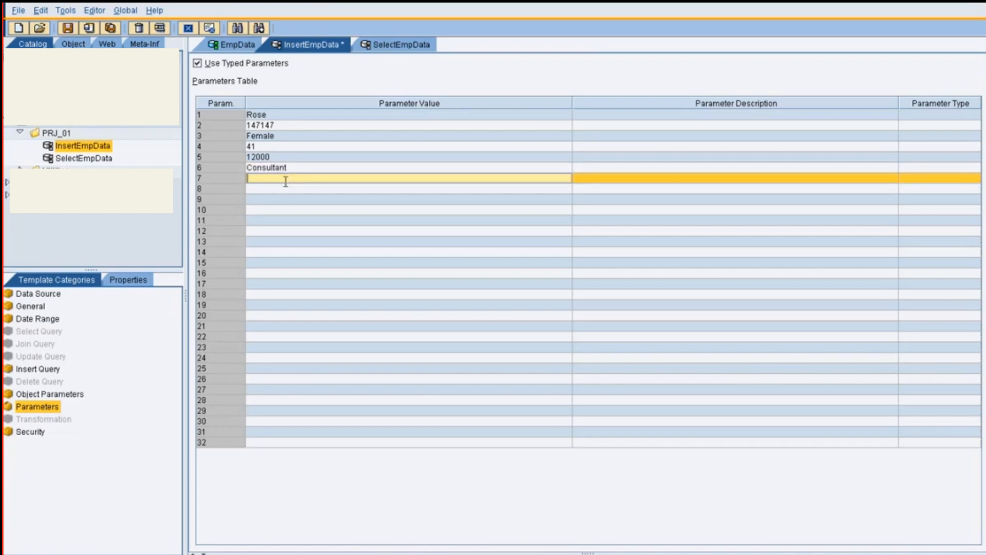
type("Banglore")
Test the insert query in an internal frame to add the parameterised employee record, and close the result window
key("F6")
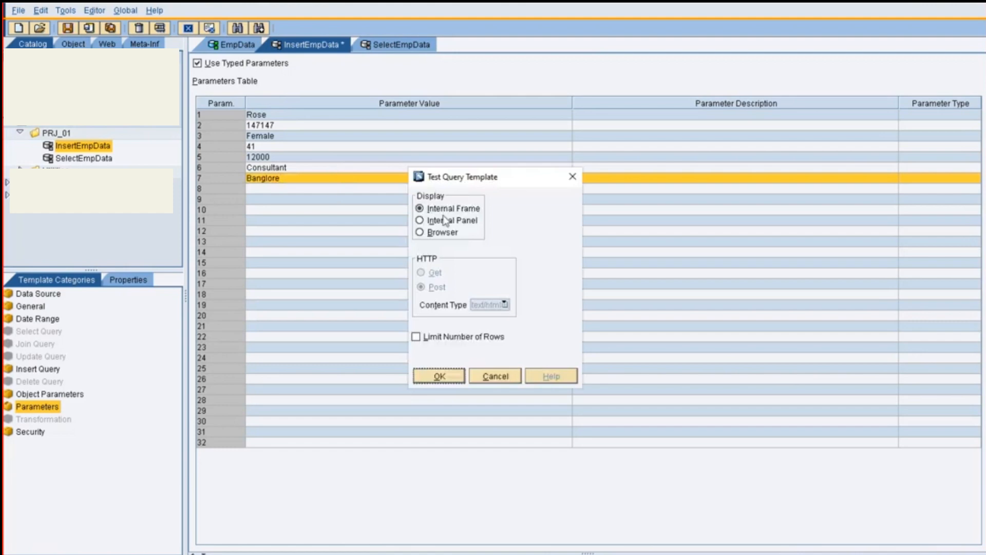
left_click(445, 374)
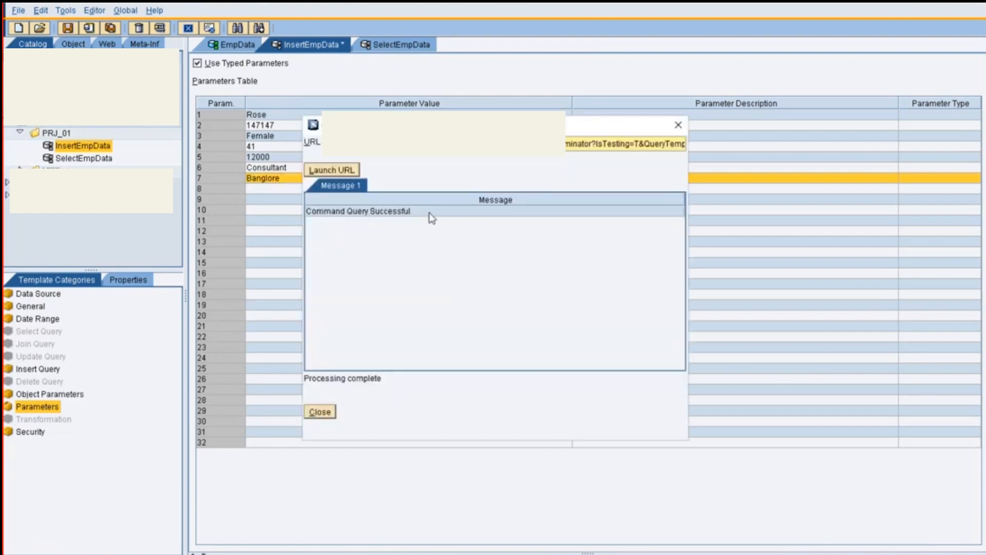
left_click(320, 412)
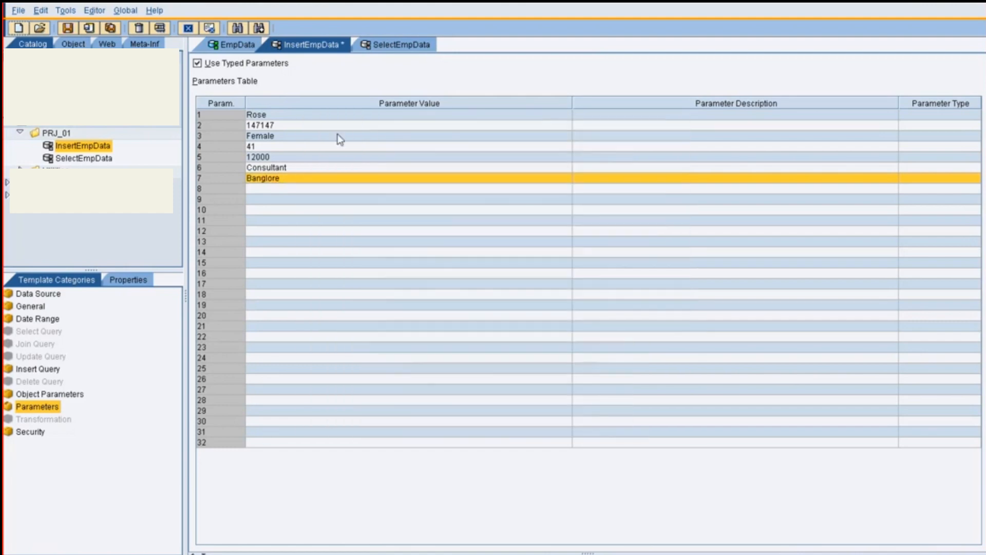
Test the SelectEmpData query in an internal frame, widen the result window to examine both employee records, and close it
left_click(371, 46)
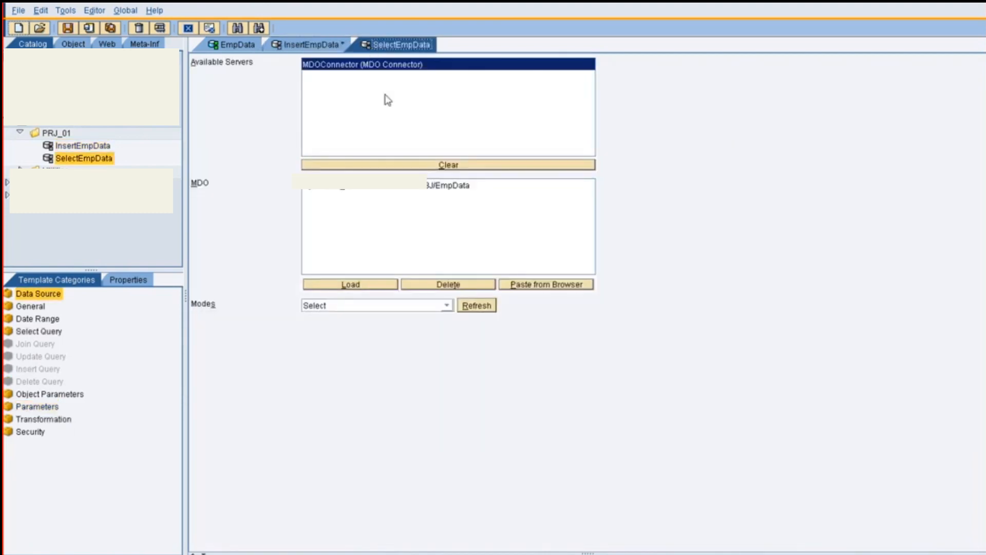
key("F6")
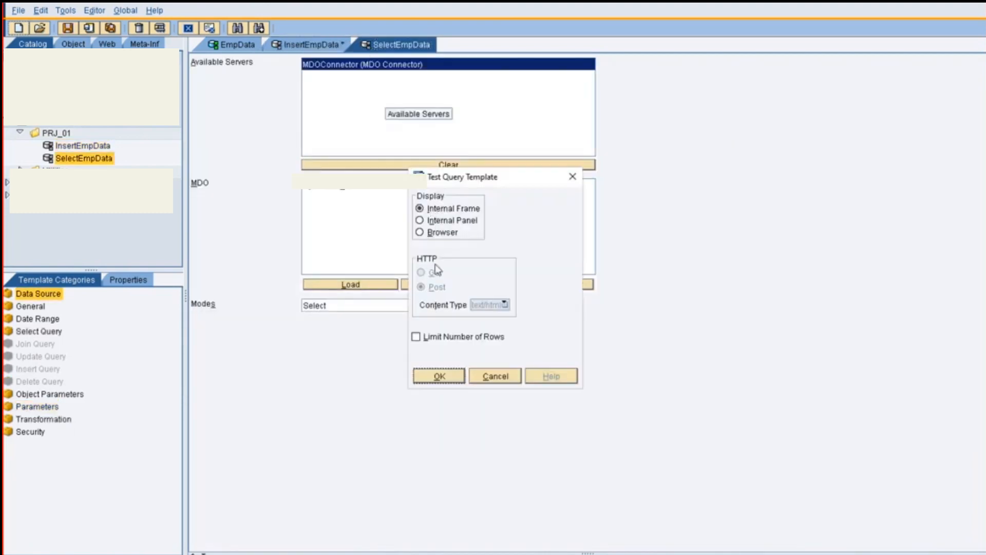
left_click(440, 376)
left_click(529, 224)
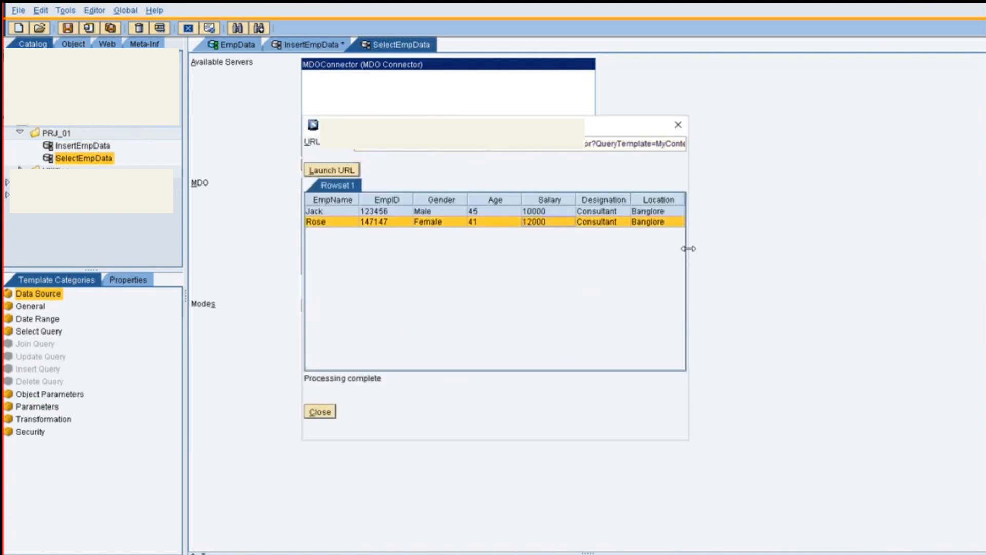
left_click_drag(689, 248, 781, 251)
left_click(396, 213)
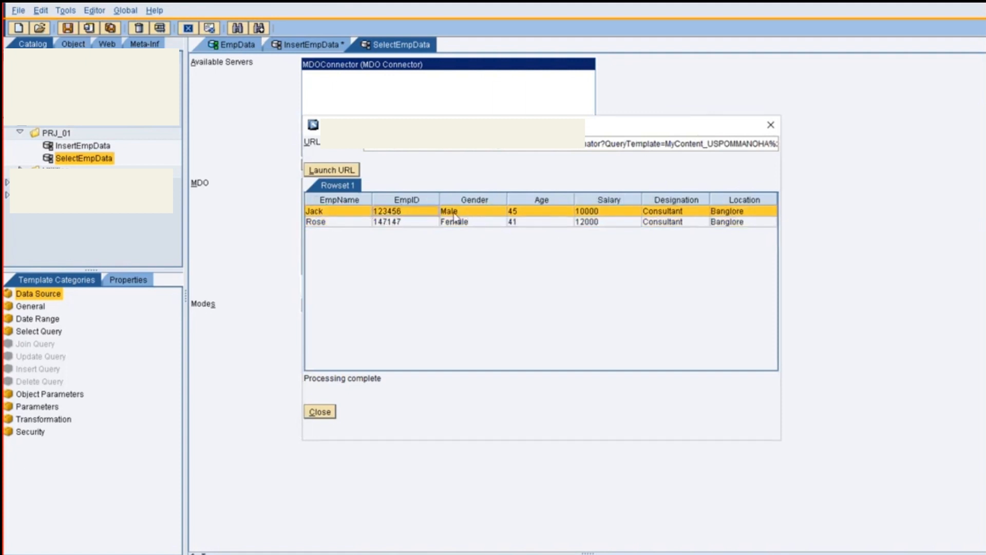
left_click_drag(454, 213, 504, 213)
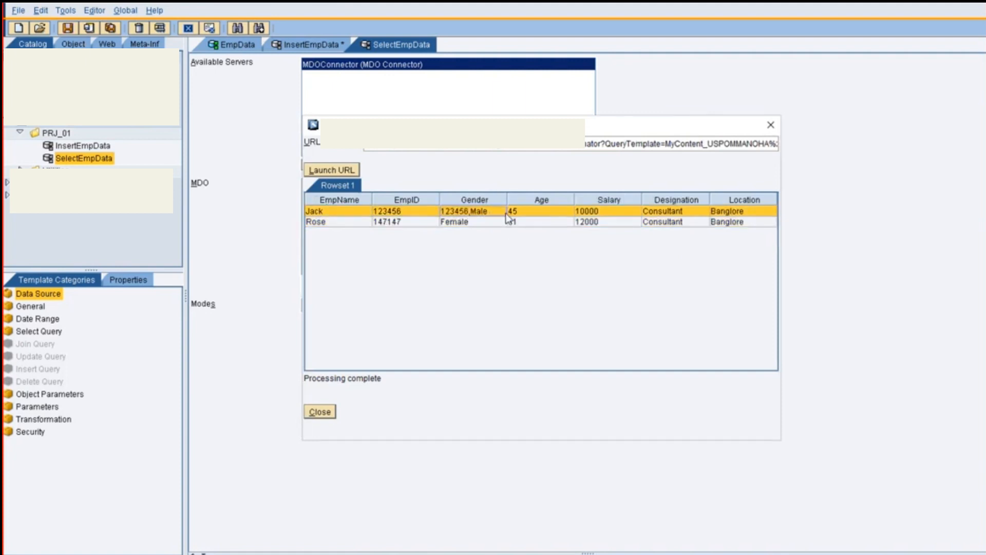
left_click(461, 222)
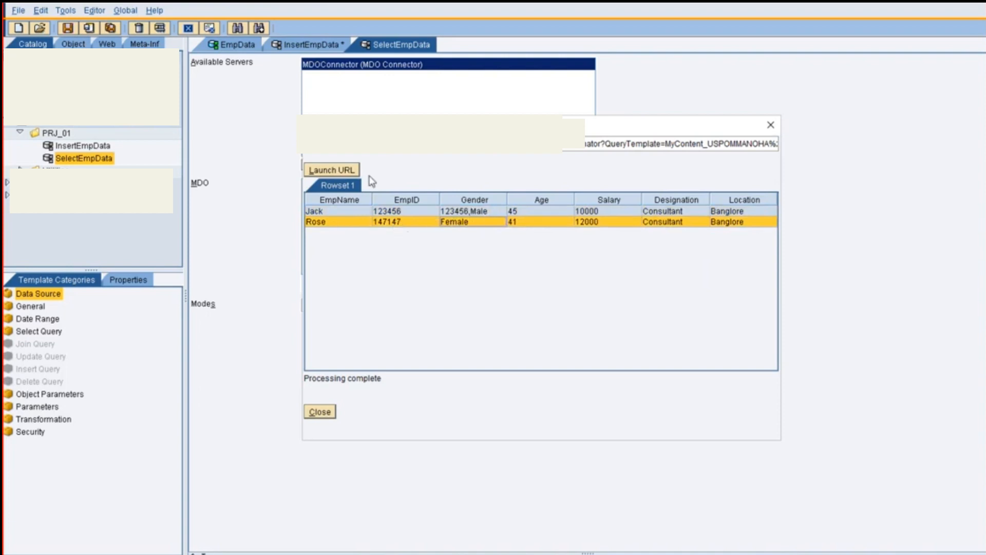
left_click(333, 412)
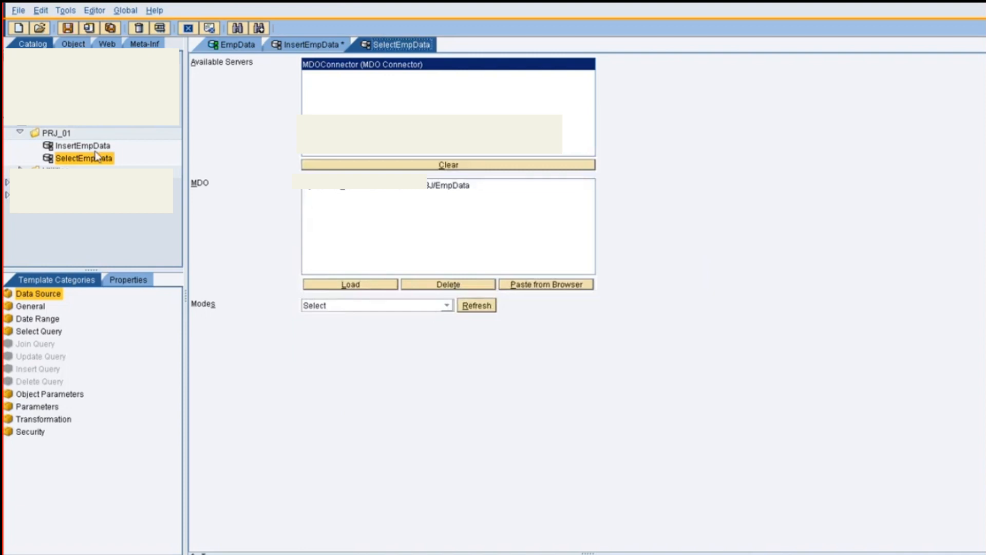
Create a new MDO query in the PRJ_01 folder and load the EmpData object as its data source
right_click(59, 134)
mouse_move(98, 137)
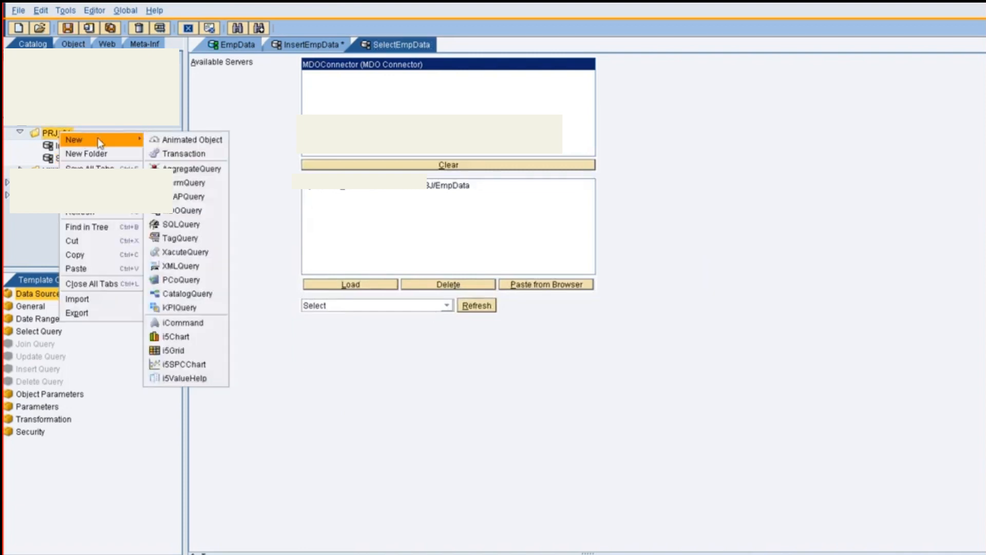
left_click(177, 210)
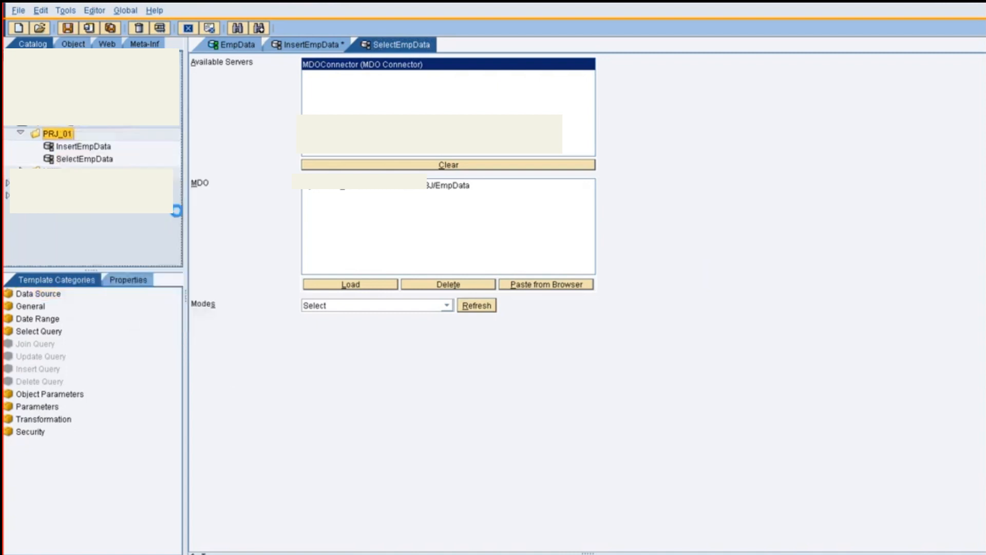
left_click(356, 287)
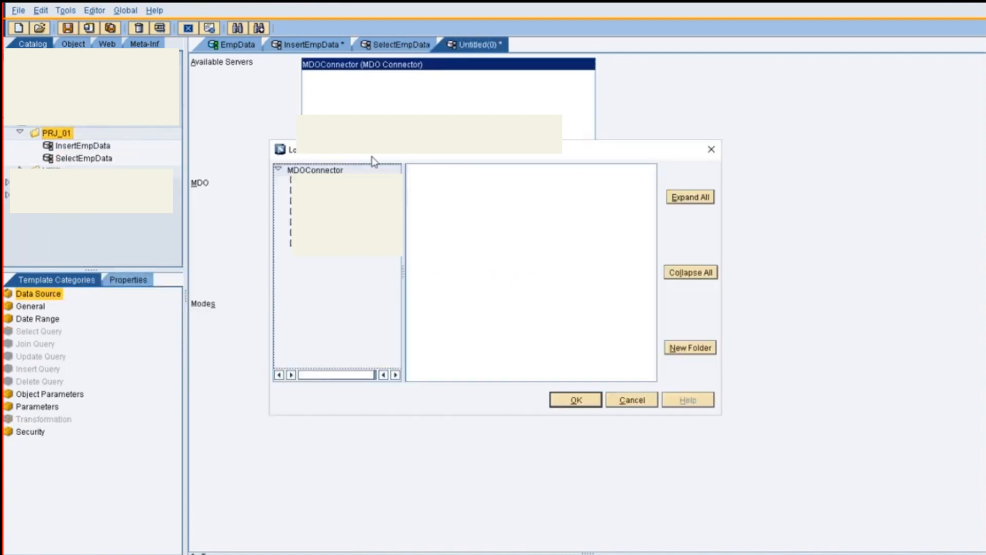
left_click(289, 226)
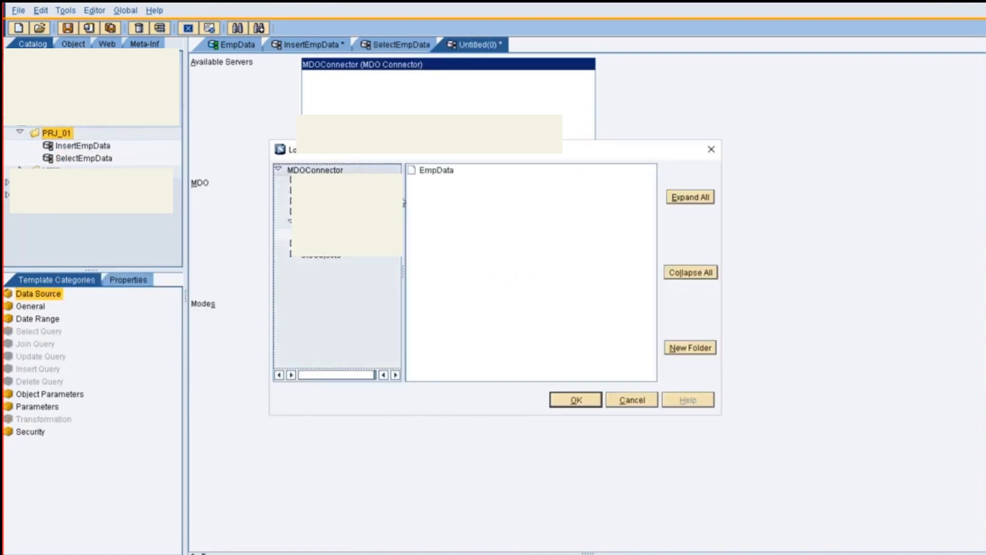
left_click(427, 172)
key("Return")
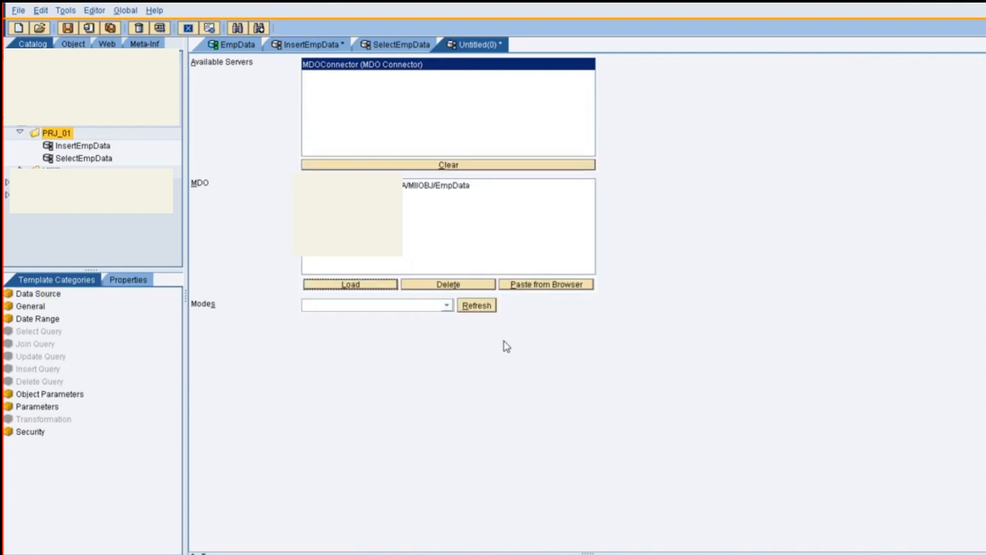
Set the new MDO query's mode to Update
left_click(452, 307)
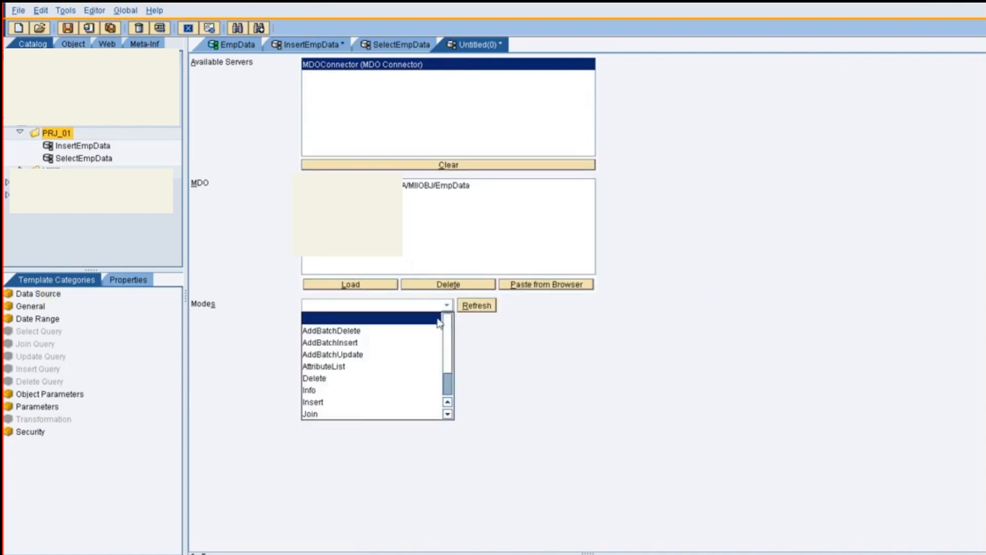
scroll(445, 389, "down", 1)
left_click(329, 414)
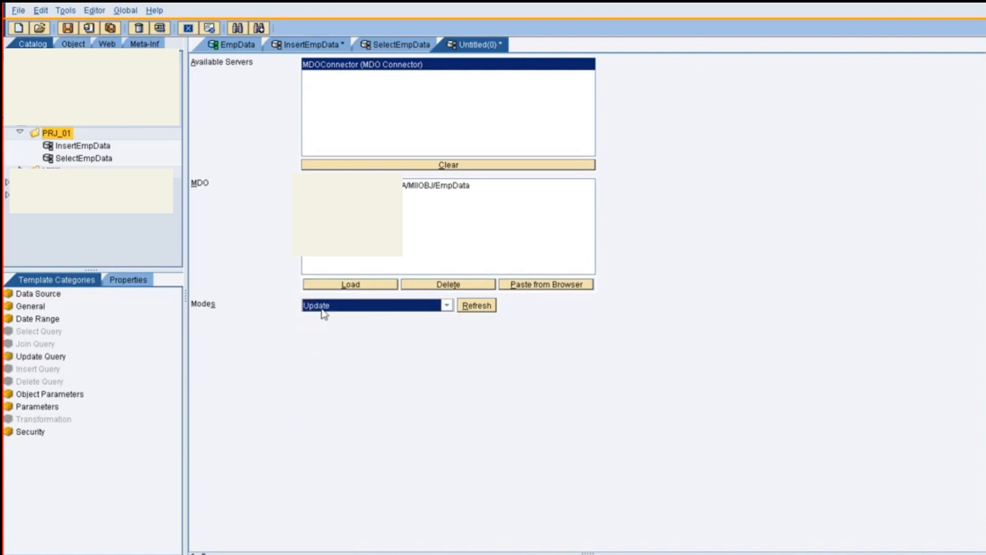
In the update query, enter the filter expression [EmpID]=[Param.1]
left_click(47, 359)
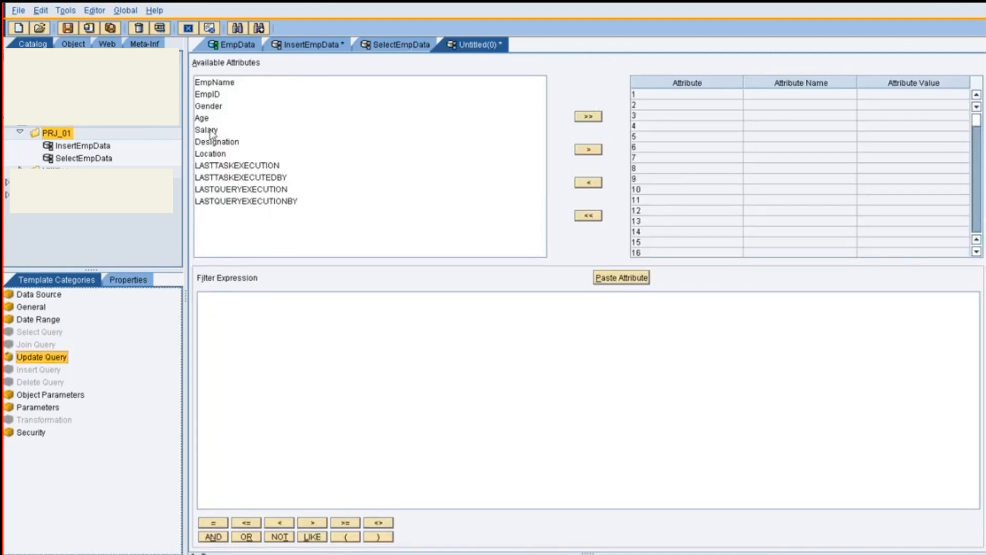
left_click_drag(216, 96, 226, 319)
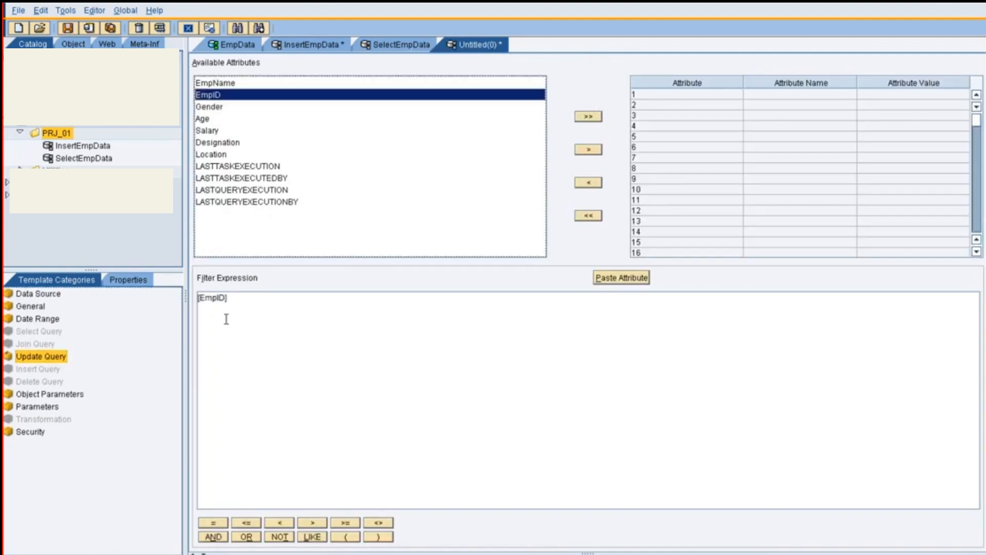
left_click(289, 316)
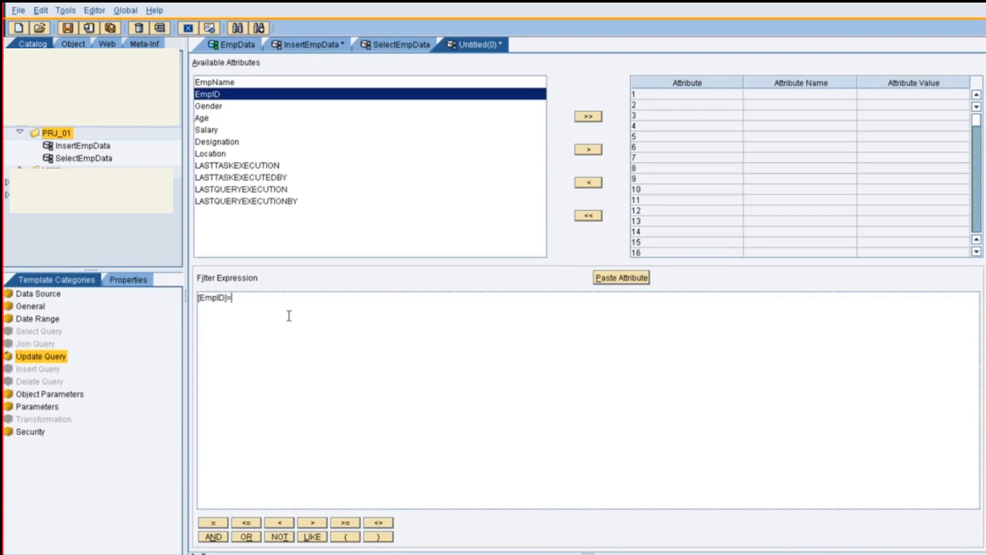
type("=[Param.1")
Add the Salary and Designation attributes to the update query's attribute table
left_click(739, 96)
left_click(254, 131)
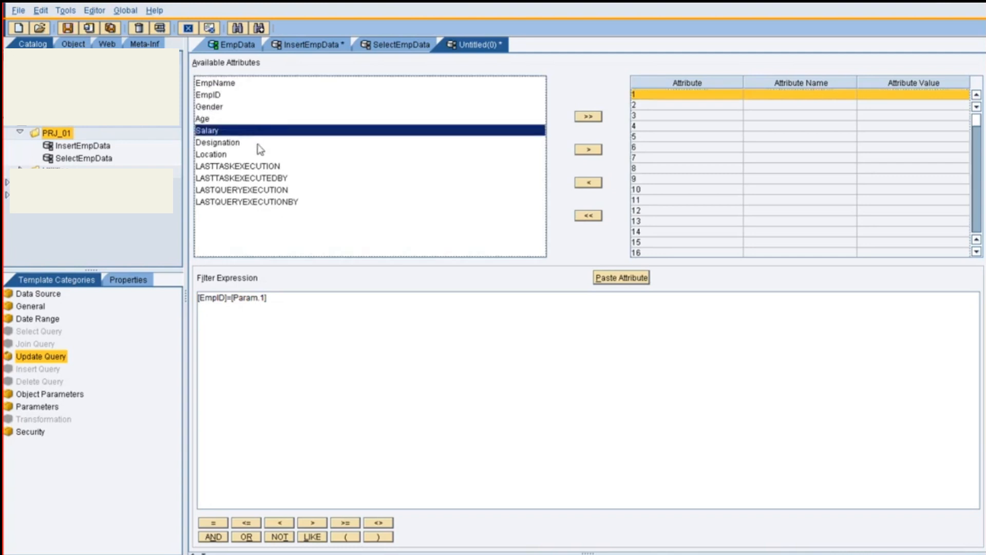
left_click(258, 144, "shift")
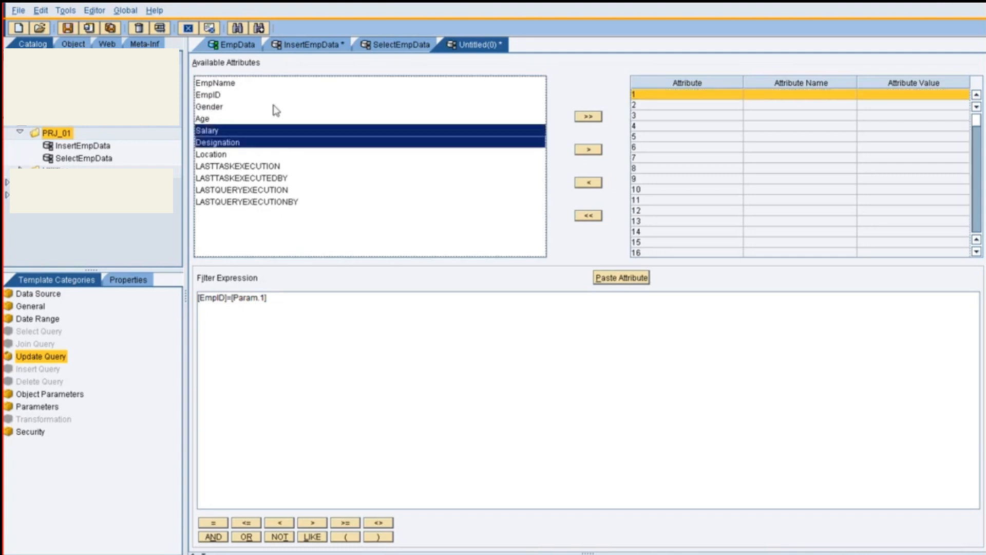
left_click(589, 149)
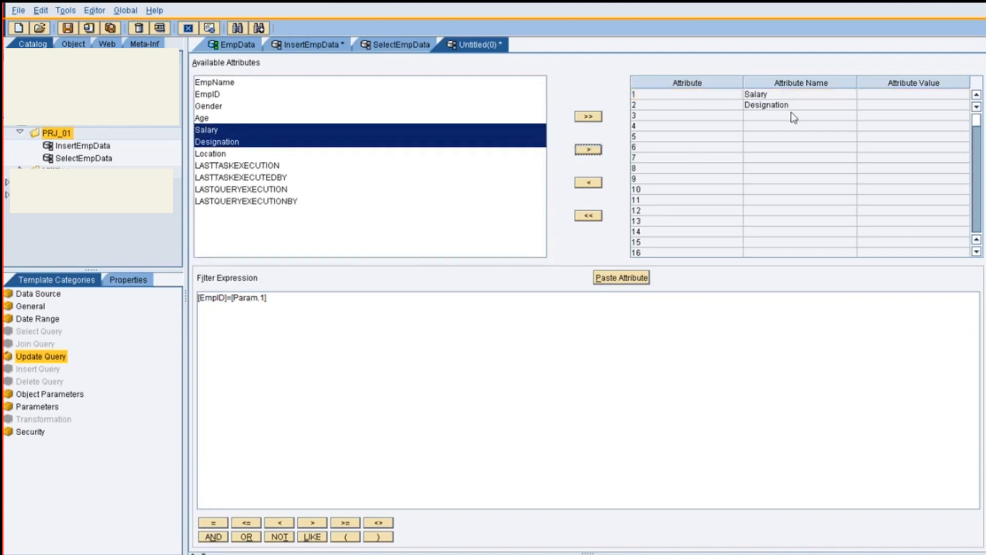
Set the Salary attribute value to [Param.2] and the Designation attribute value to [Param.3]
left_click(873, 95)
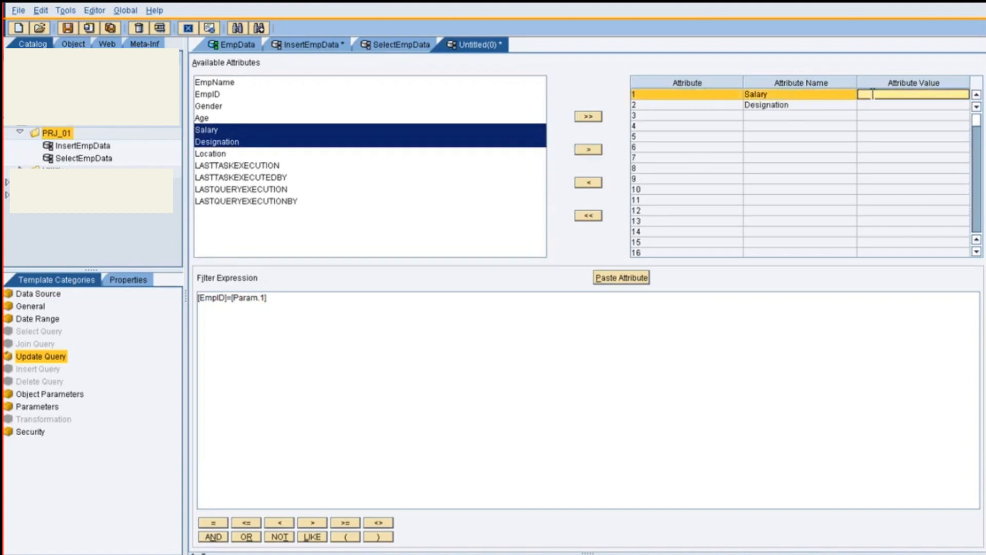
type("[Param.1]")
key("Left")
key("BackSpace")
type("2")
left_click(873, 107)
left_click(873, 107)
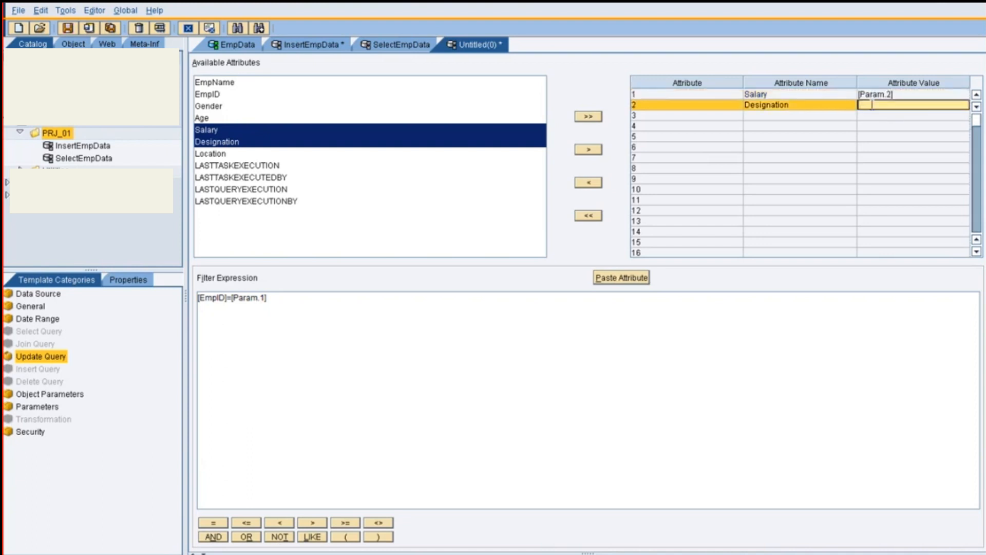
type("[Param.1]3")
In the update query's parameters table, enter the female employee's ID as parameter 1
left_click(30, 412)
left_click(33, 410)
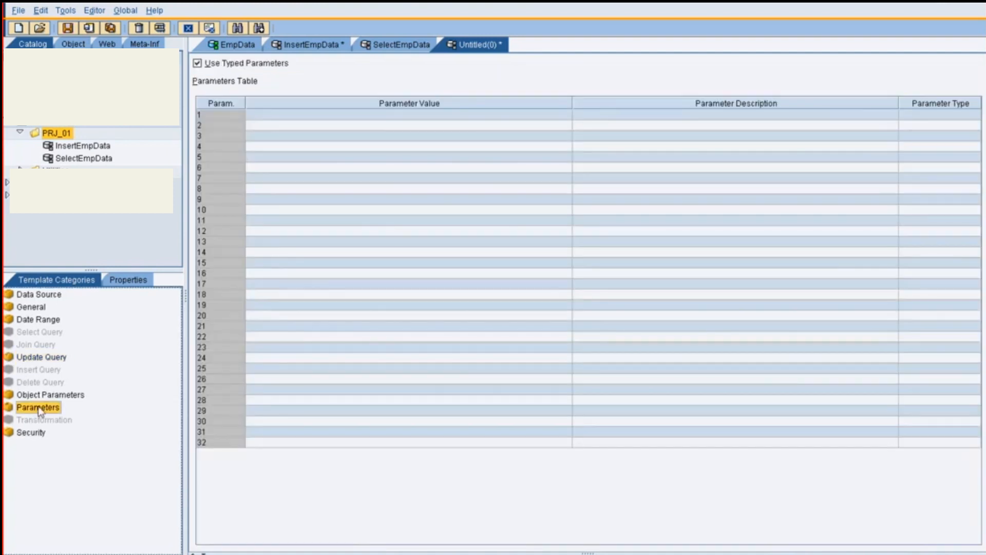
left_click(280, 116)
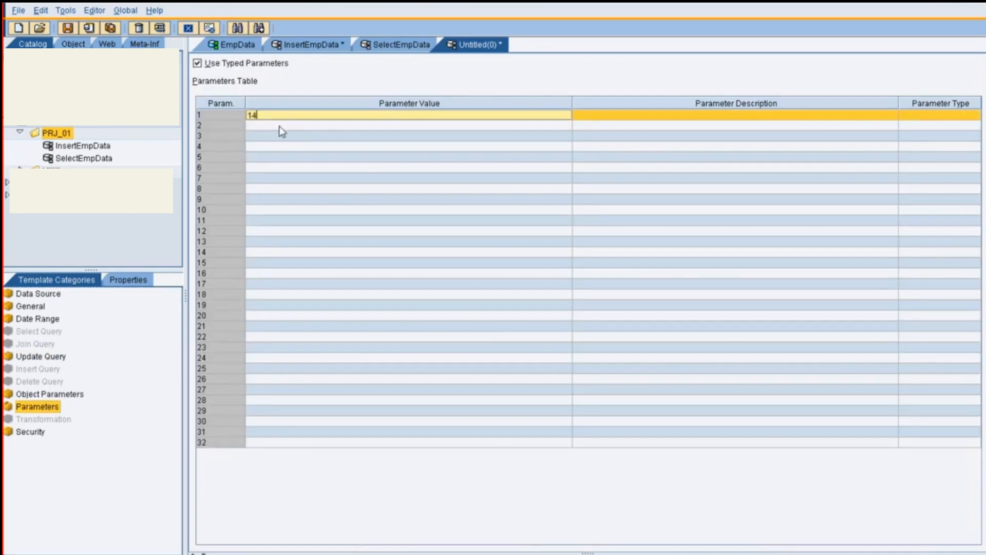
left_click(279, 126)
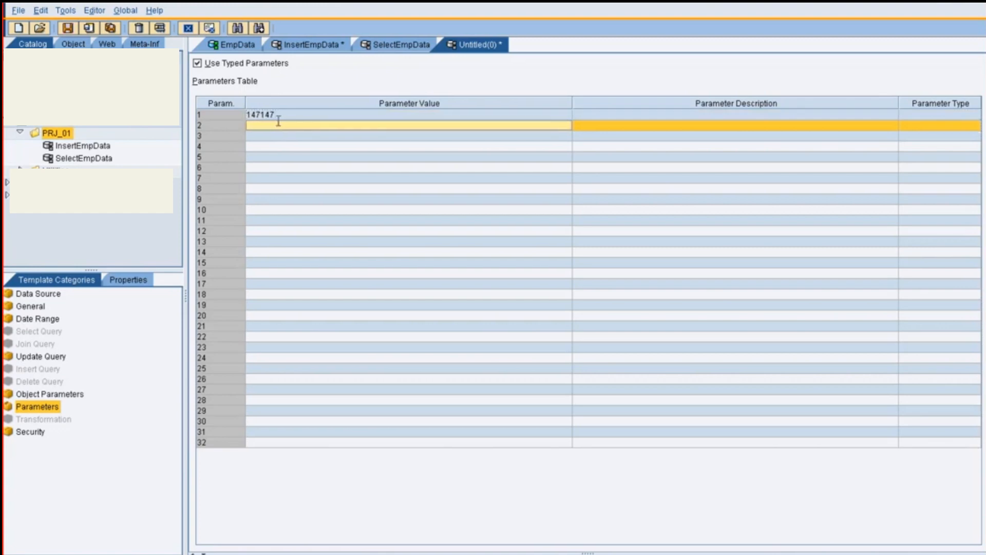
Check the update query's parameter assignments, and set parameter 2 to 16000 and parameter 3 to Manager
left_click(47, 357)
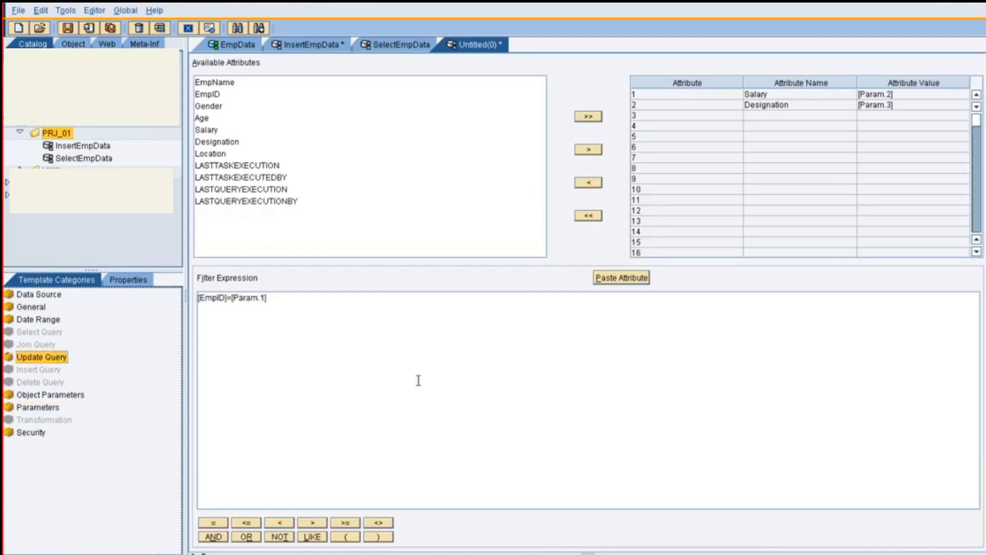
left_click(56, 408)
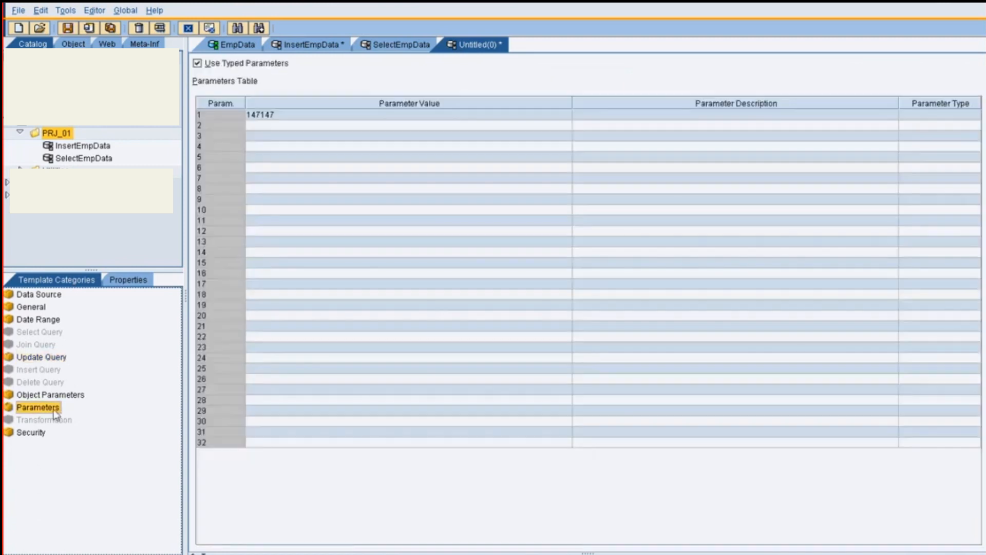
left_click(274, 127)
left_click(274, 127)
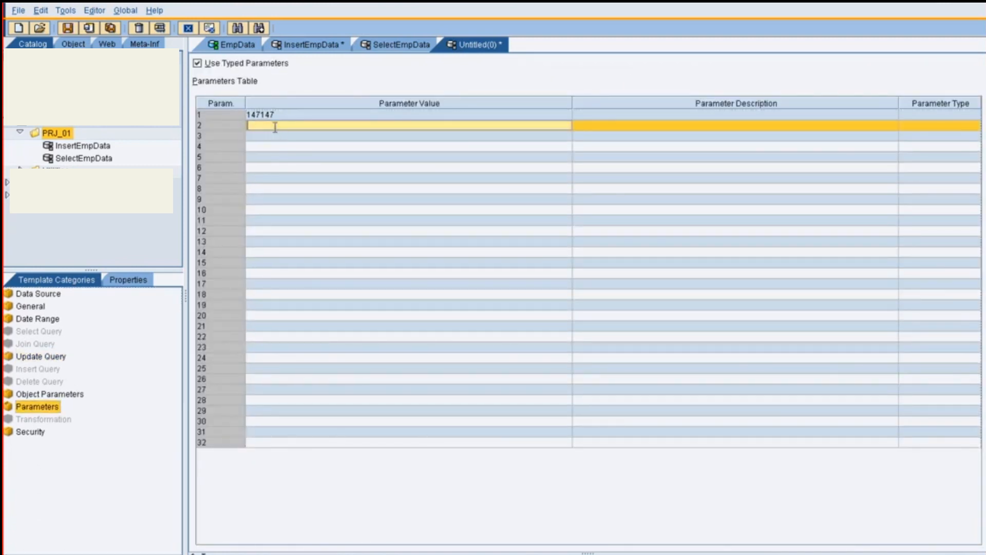
type("16000")
double_click(273, 138)
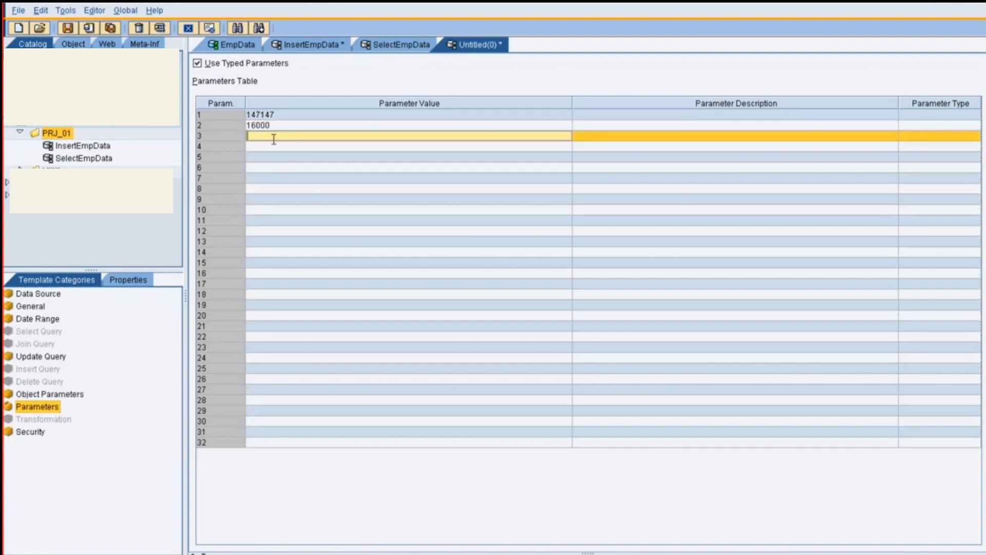
type("Manager")
Test SelectEmpData in an internal frame to review the employee records before the update, and close the result window
left_click(369, 45)
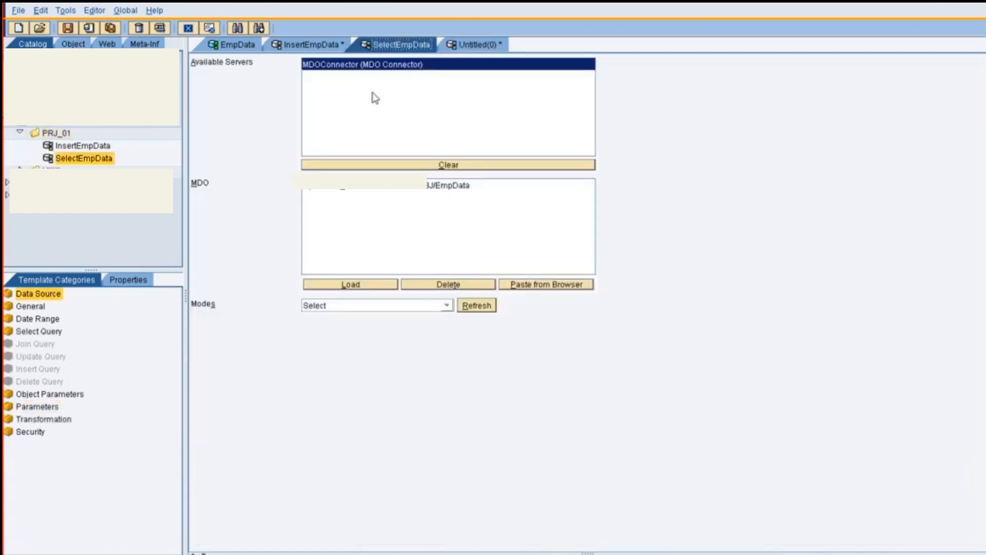
key("F5")
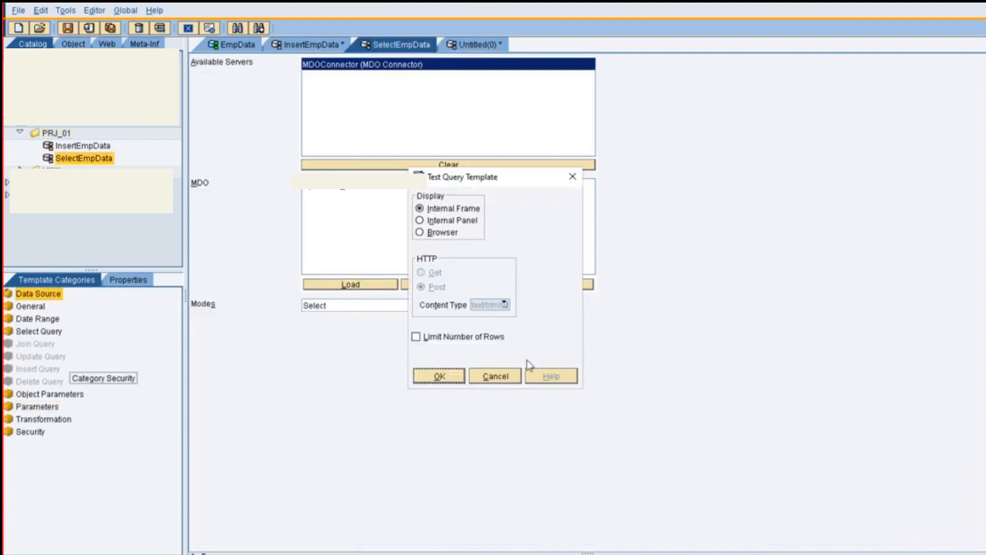
left_click(458, 377)
left_click(363, 212)
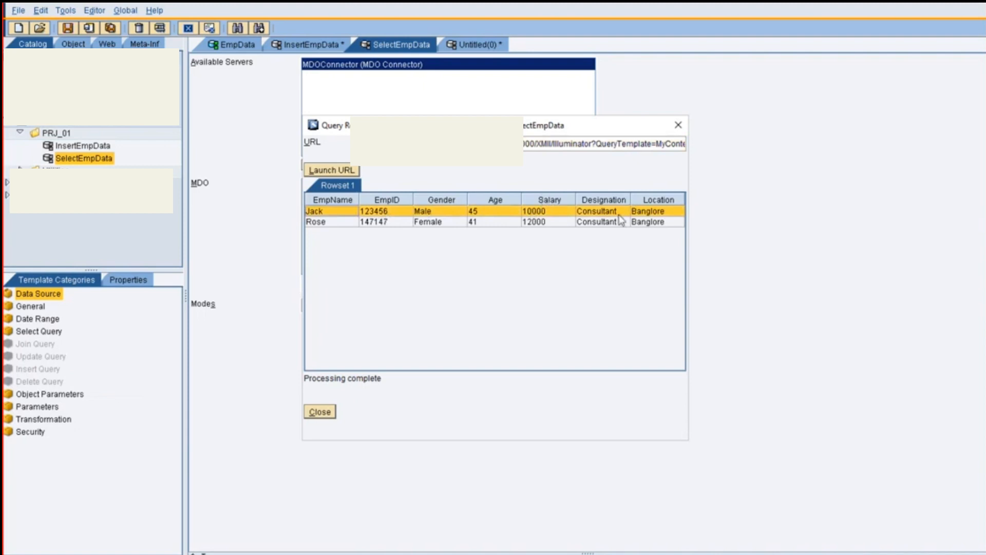
left_click(319, 412)
Return to the untitled update query and test it in an internal frame to apply the new salary and designation
left_click(466, 46)
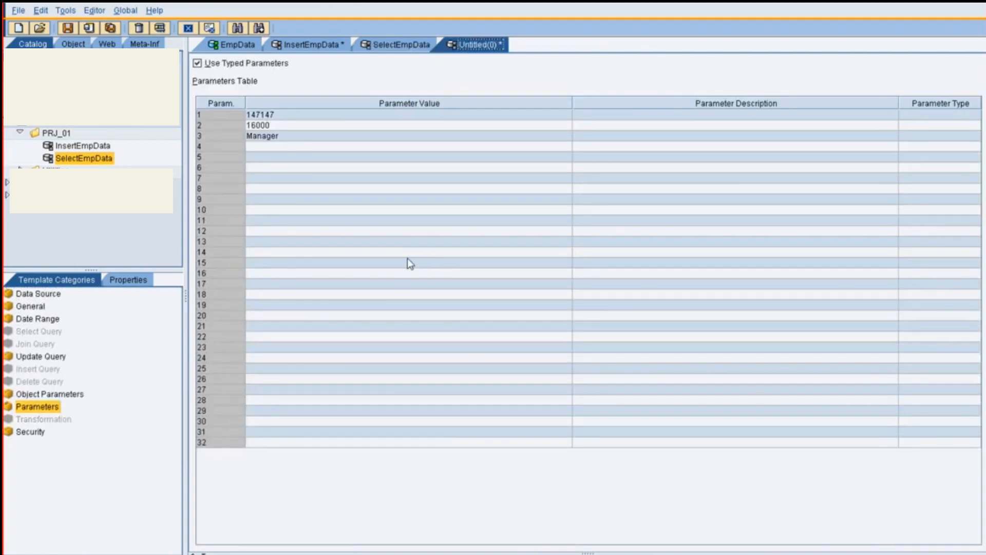
key("F5")
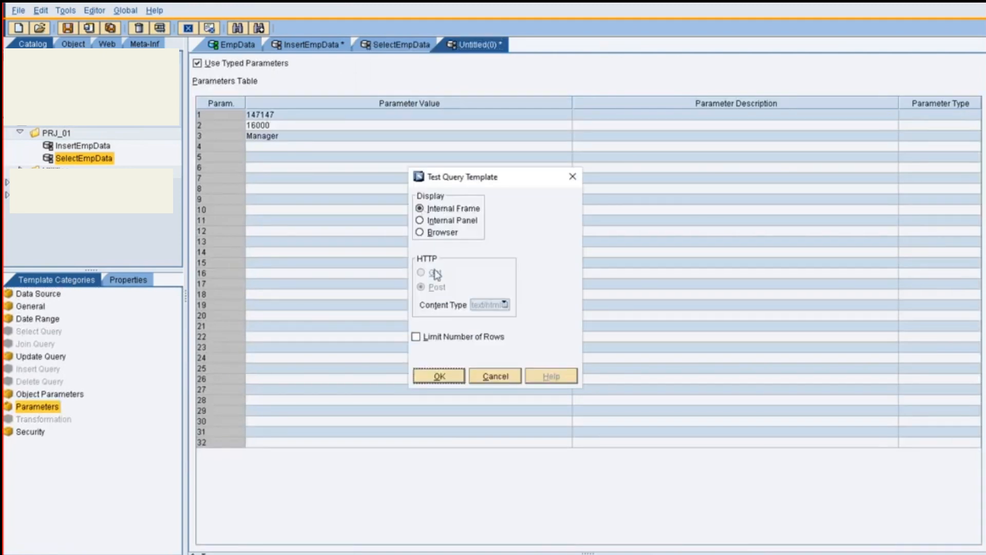
left_click(442, 377)
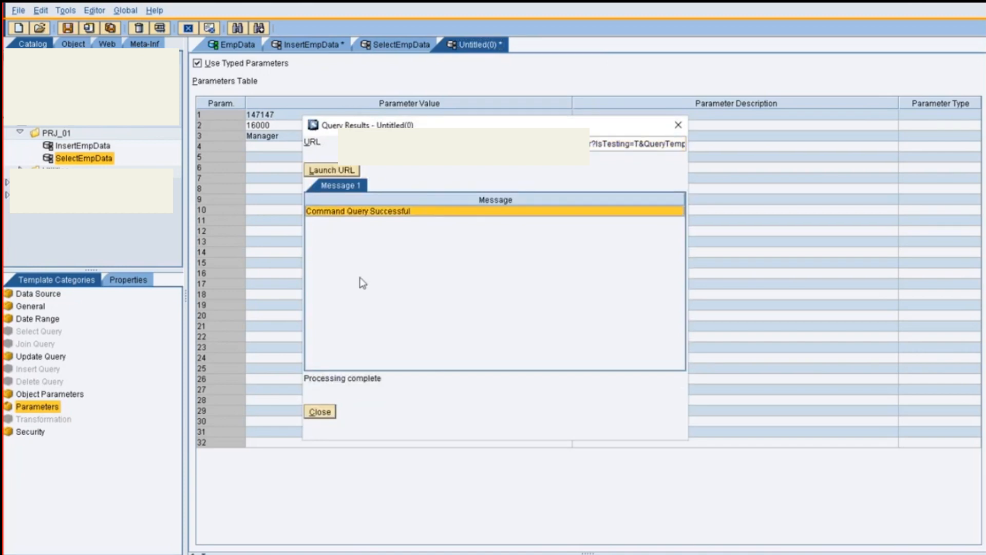
Close the update result, test SelectEmpData in an internal frame to review the female employee's salary and designation, and close the results
left_click(320, 411)
left_click(371, 45)
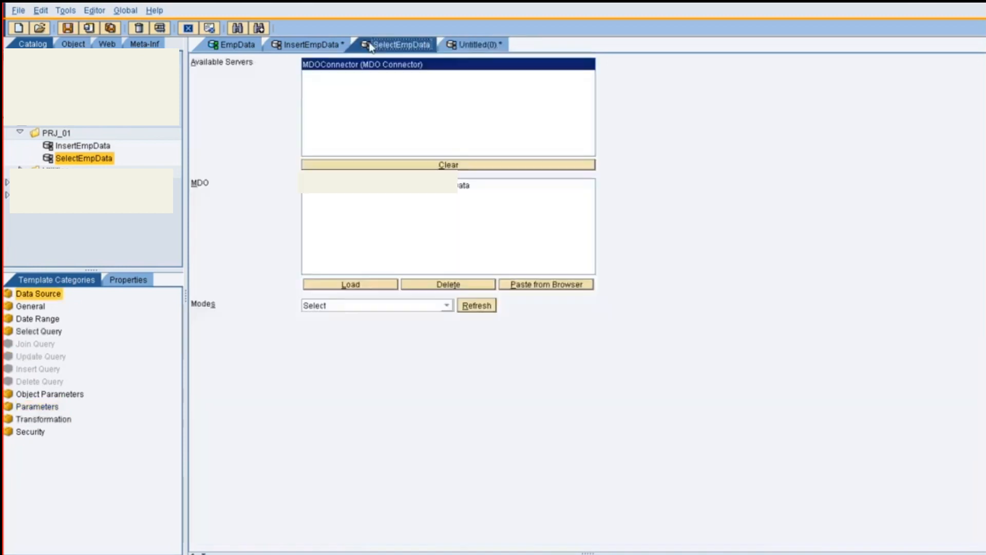
key("ctrl+t")
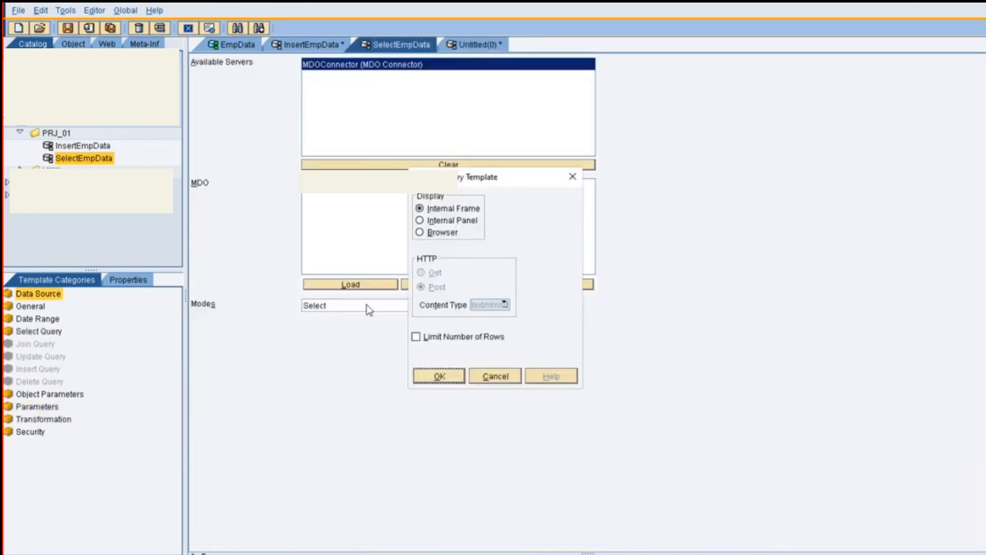
left_click(448, 378)
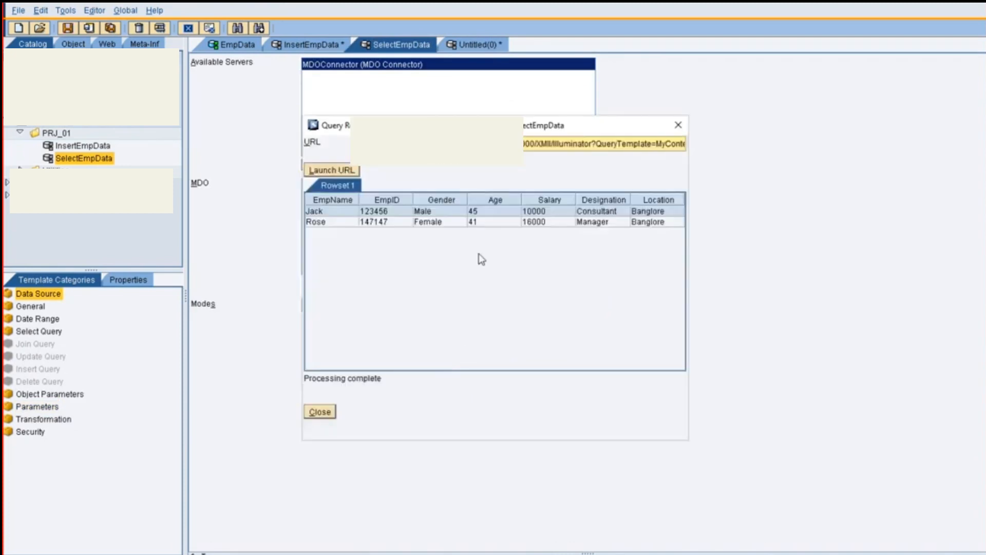
left_click(460, 211)
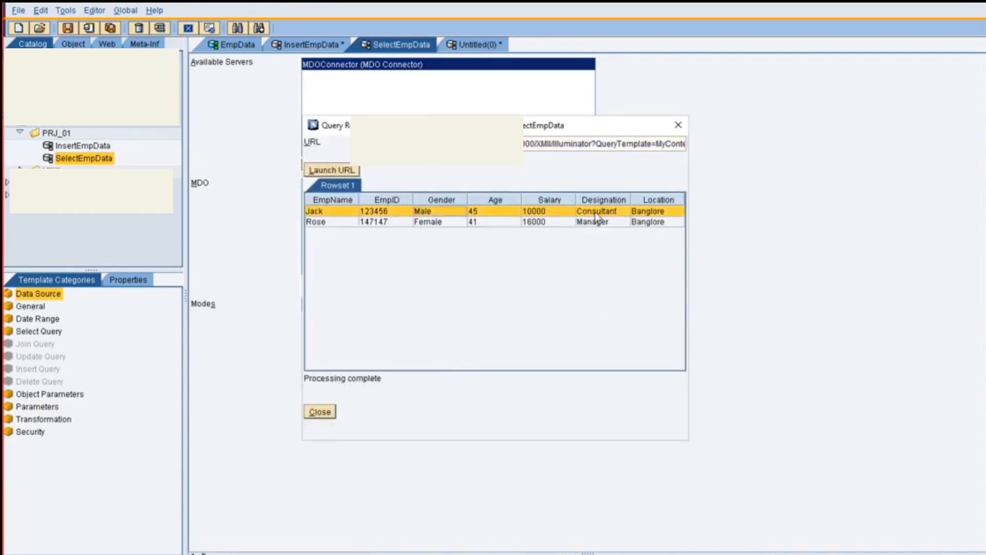
left_click(570, 223)
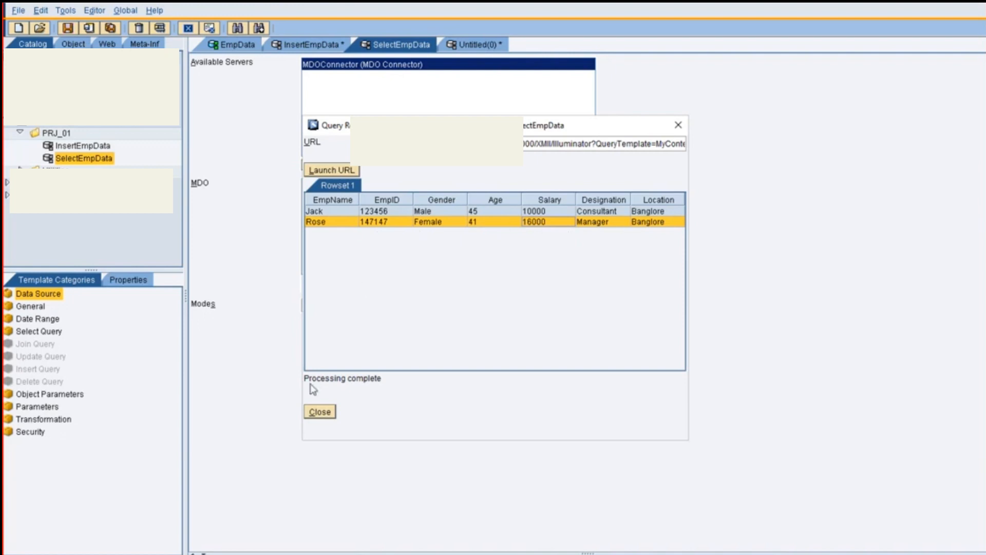
left_click(328, 412)
Compare the parameters table of SelectEmpData with that of the untitled update query
left_click(49, 407)
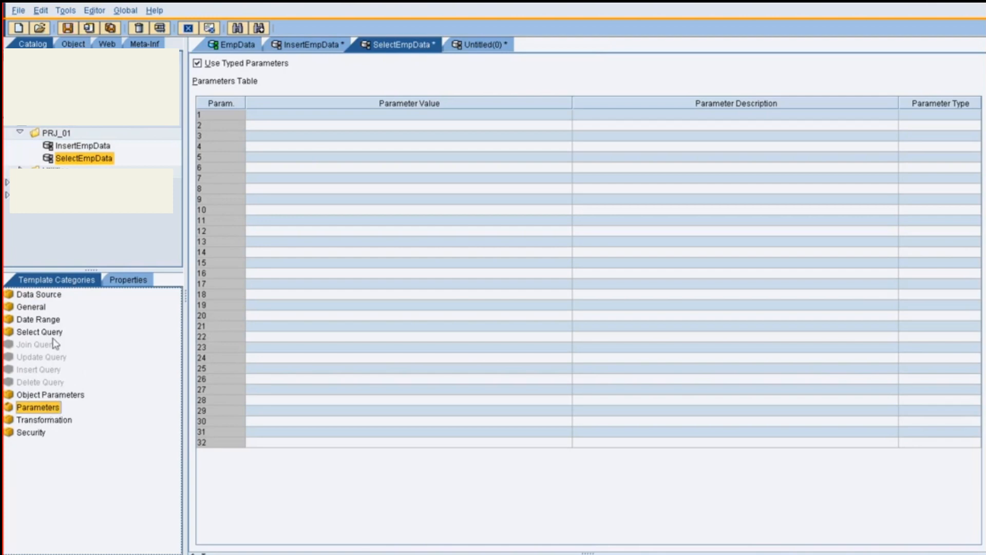
left_click(469, 48)
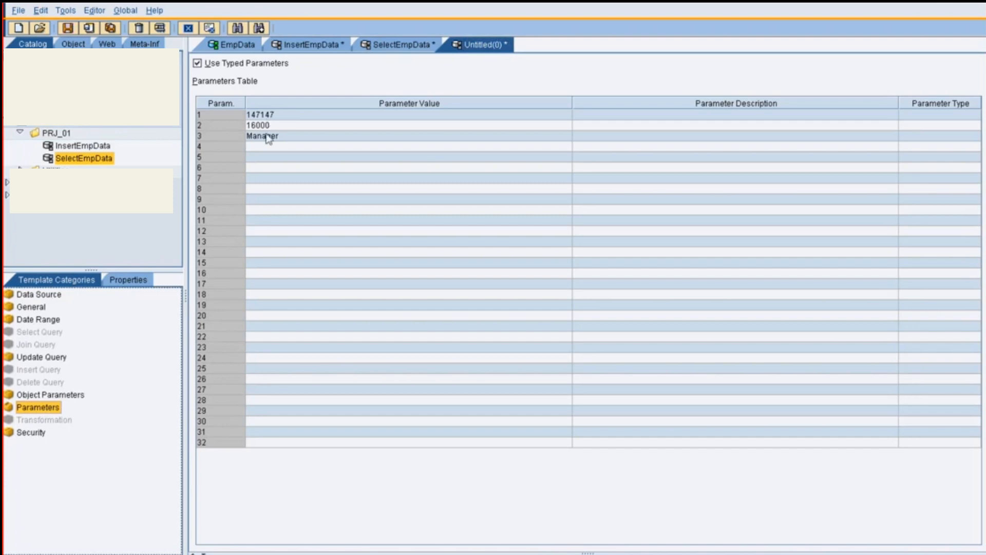
left_click(401, 46)
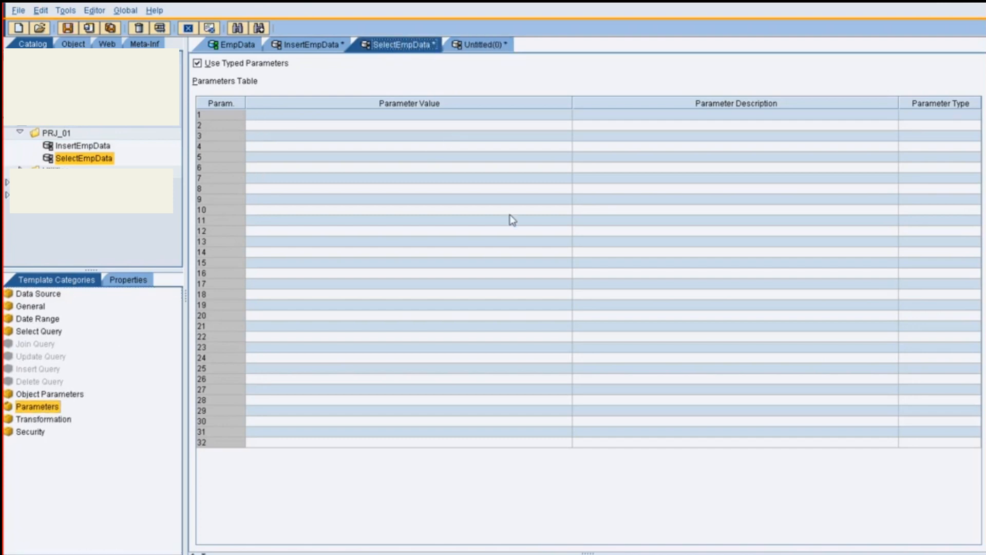
Examine SelectEmpData's selected attributes, test the query again in an internal frame to recheck the updated record, and close the results
left_click(43, 332)
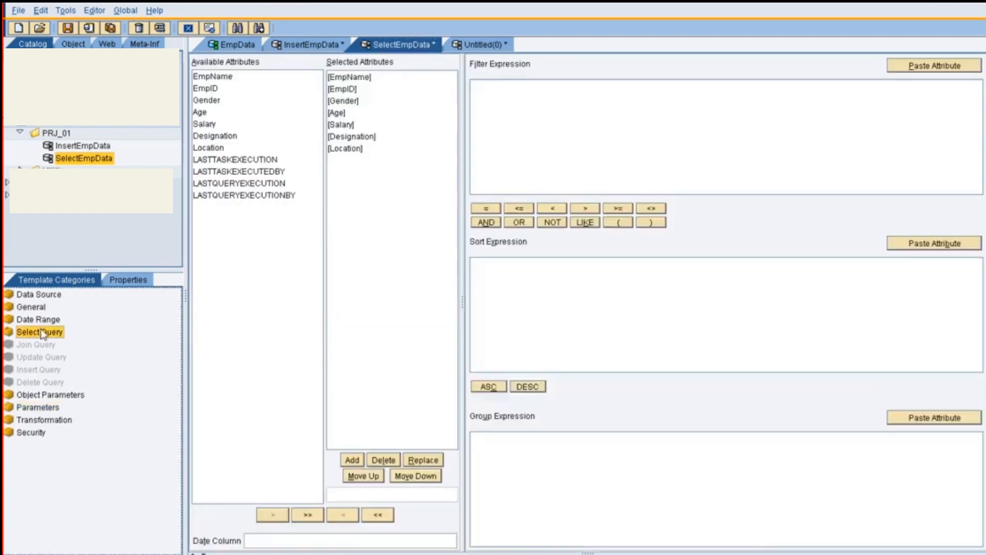
key("F5")
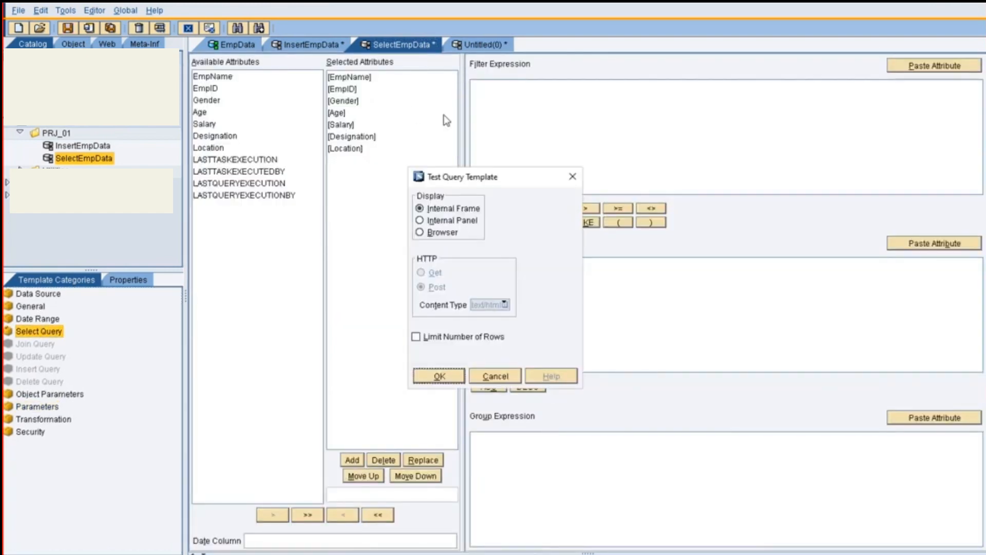
left_click(441, 375)
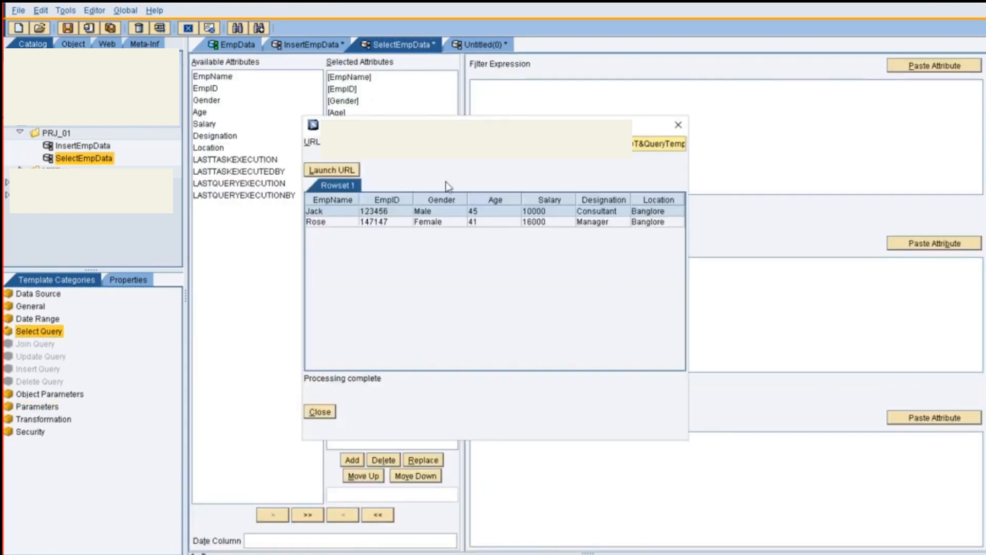
left_click(355, 224)
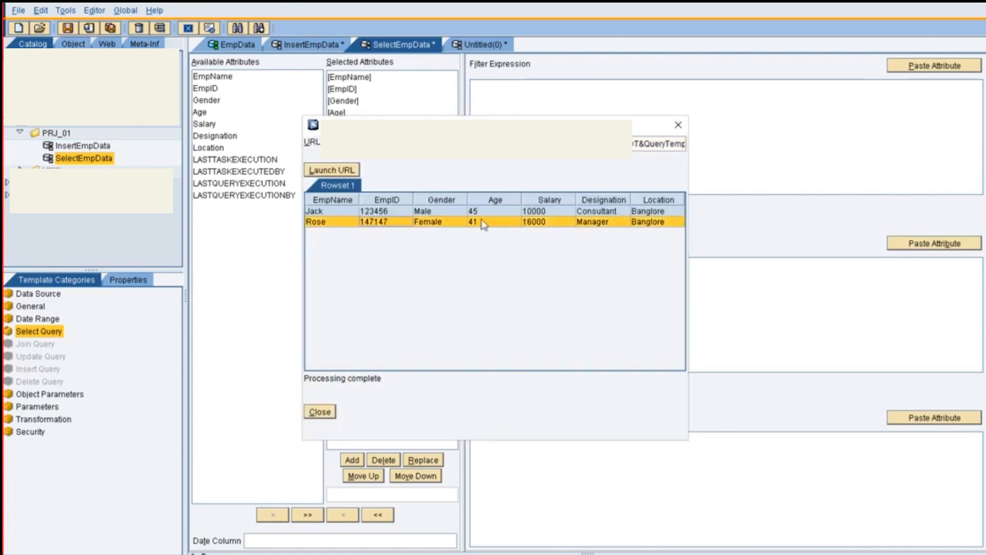
left_click(678, 124)
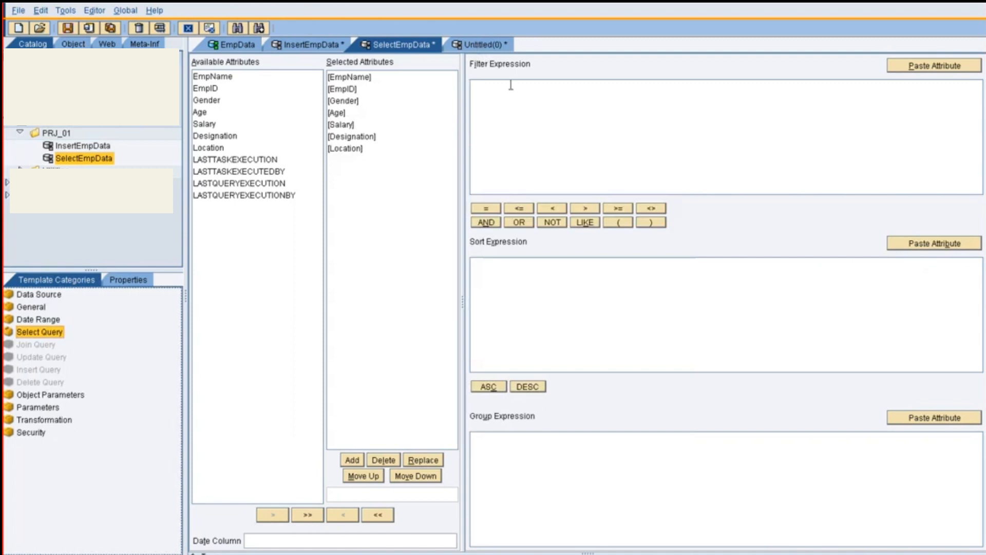
Save SelectEmpData, and save the untitled update query in PRJ_01 as UpdateEmpData
key("ctrl+s")
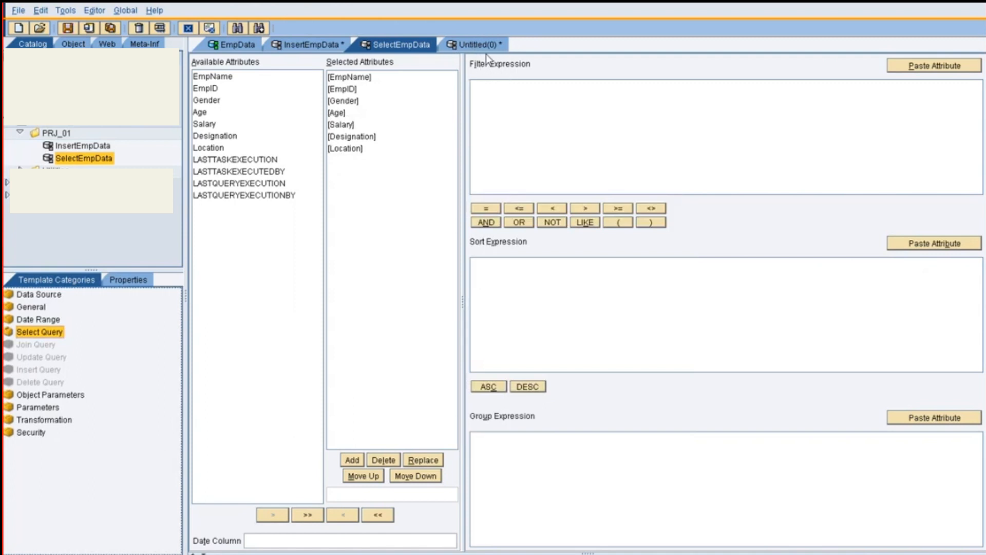
left_click(491, 47)
key("ctrl+s")
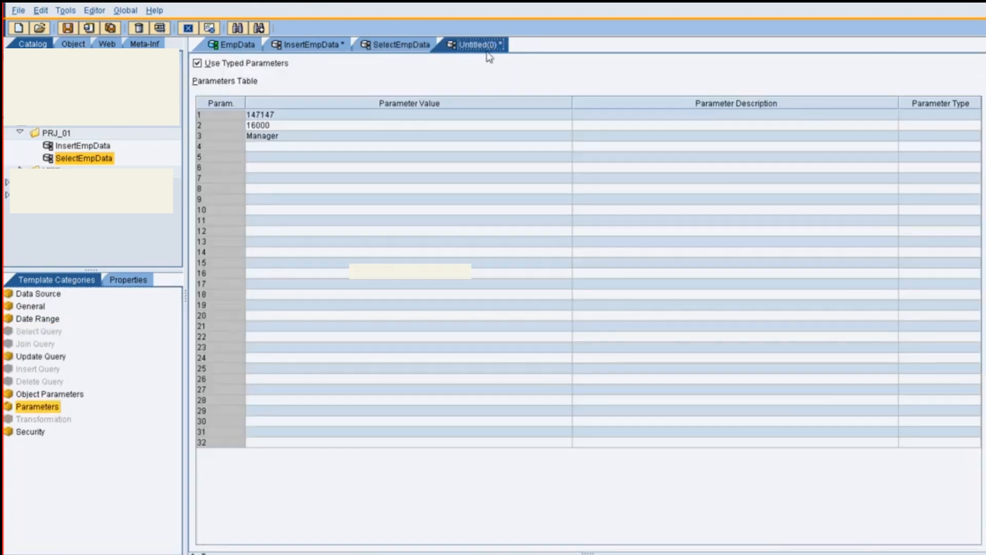
left_click(445, 292)
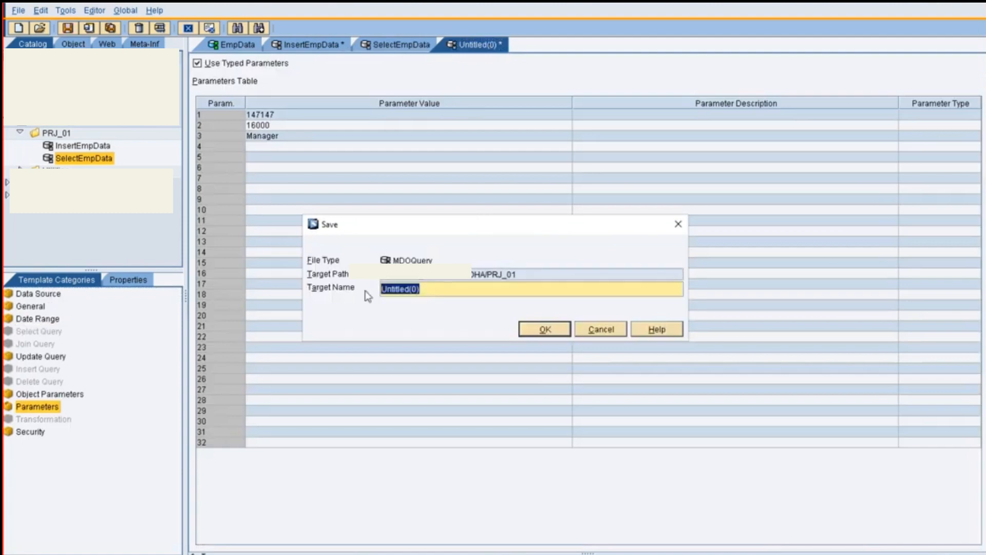
type("UpdateEmpData")
left_click(546, 328)
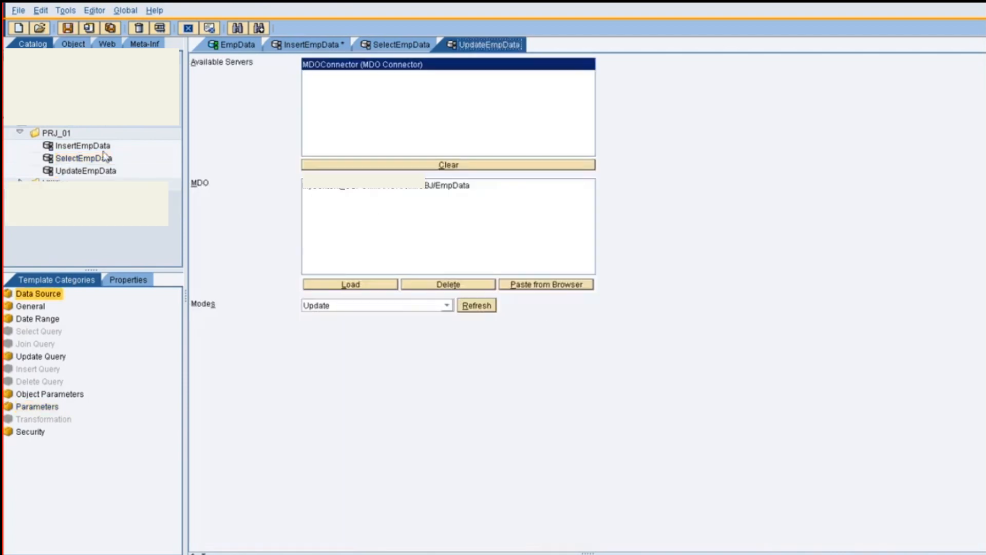
Create a new MDOQuery in PRJ_01, load the EmpData MDO as its source, and set its mode to Delete
right_click(61, 135)
mouse_move(133, 142)
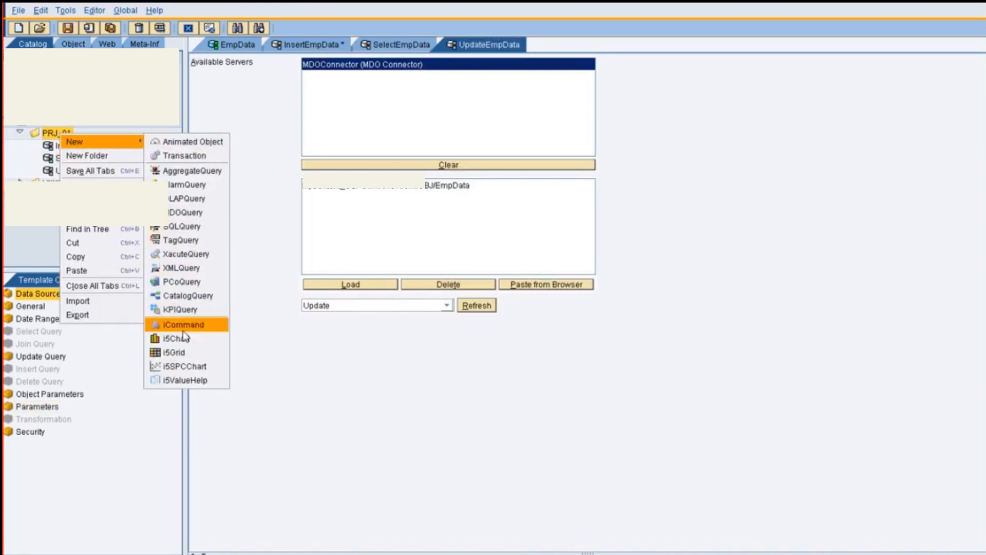
left_click(188, 221)
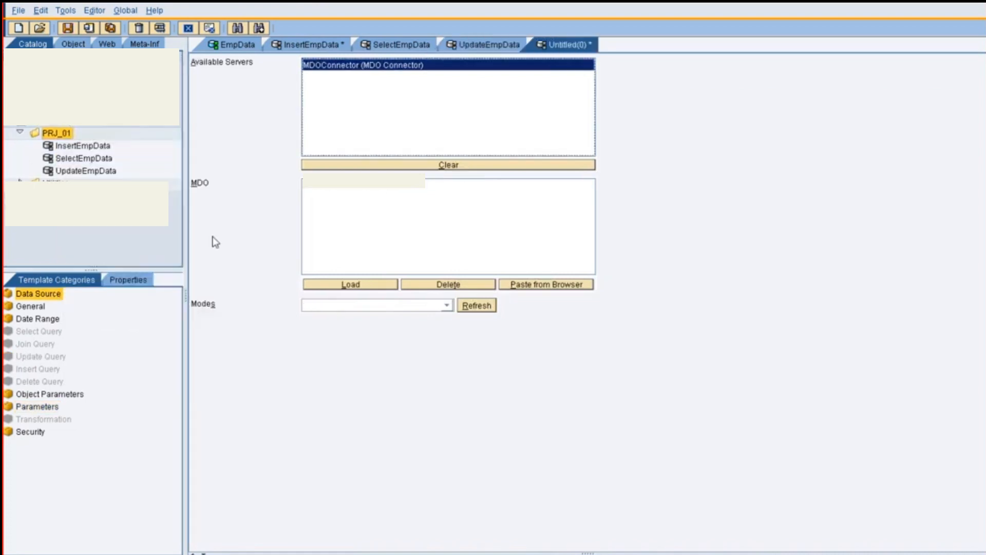
left_click(346, 284)
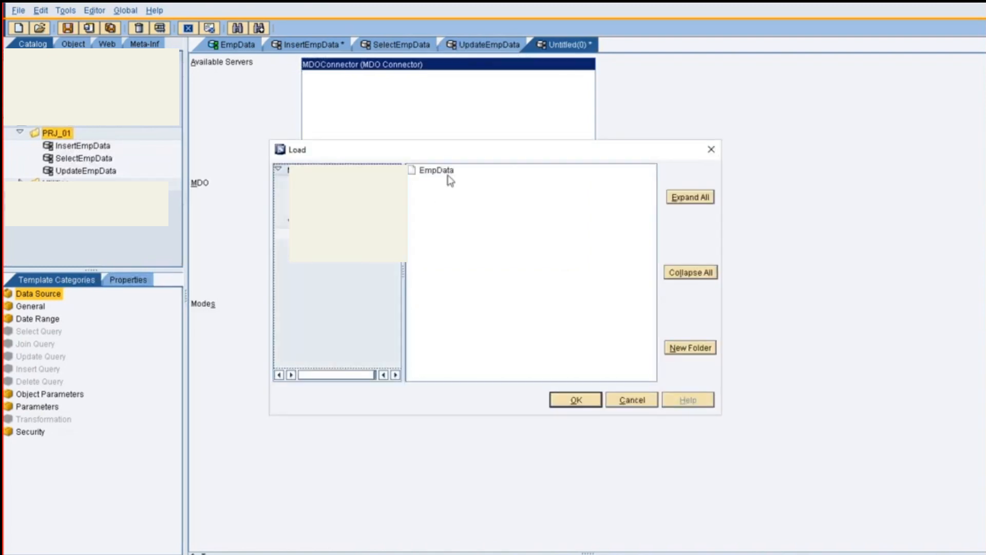
left_click(448, 175)
left_click(576, 401)
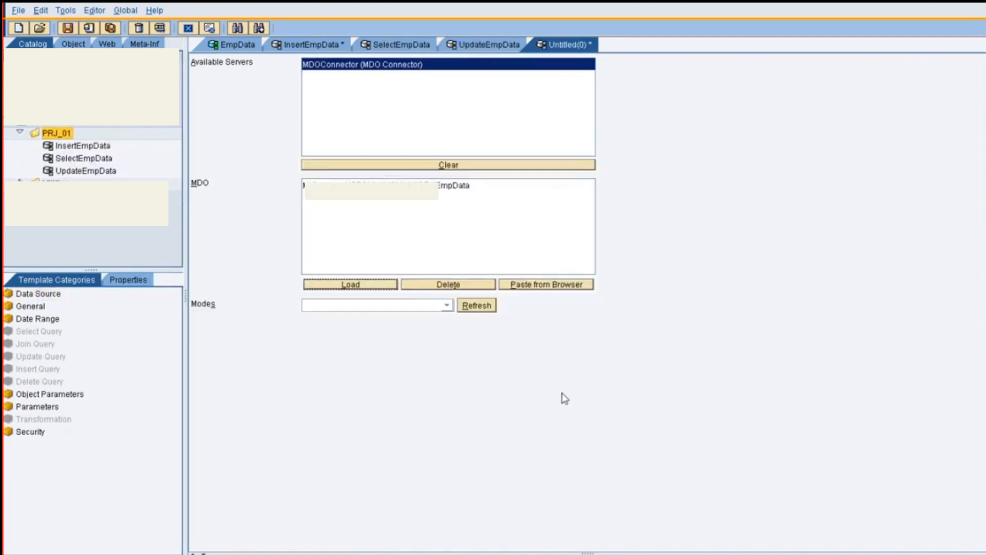
left_click(446, 305)
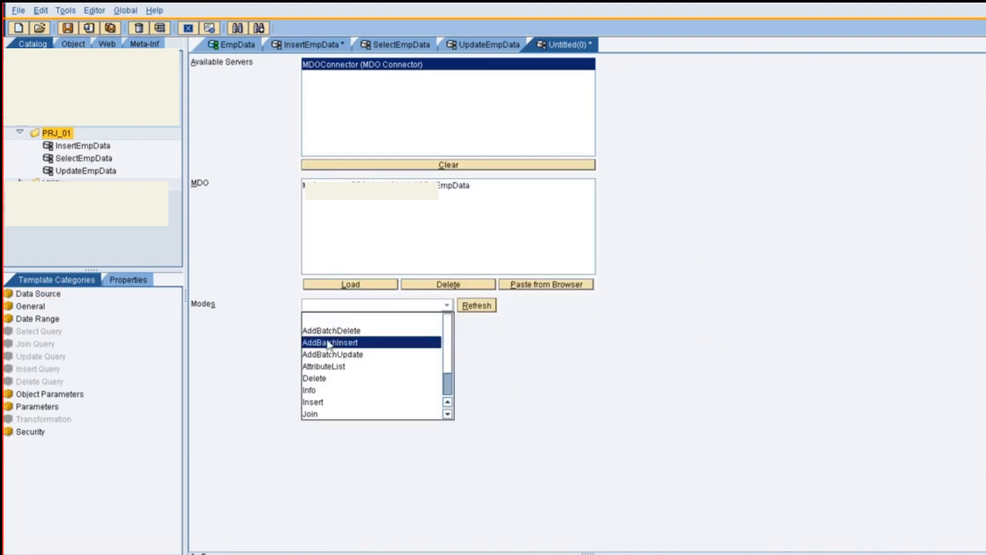
left_click(325, 379)
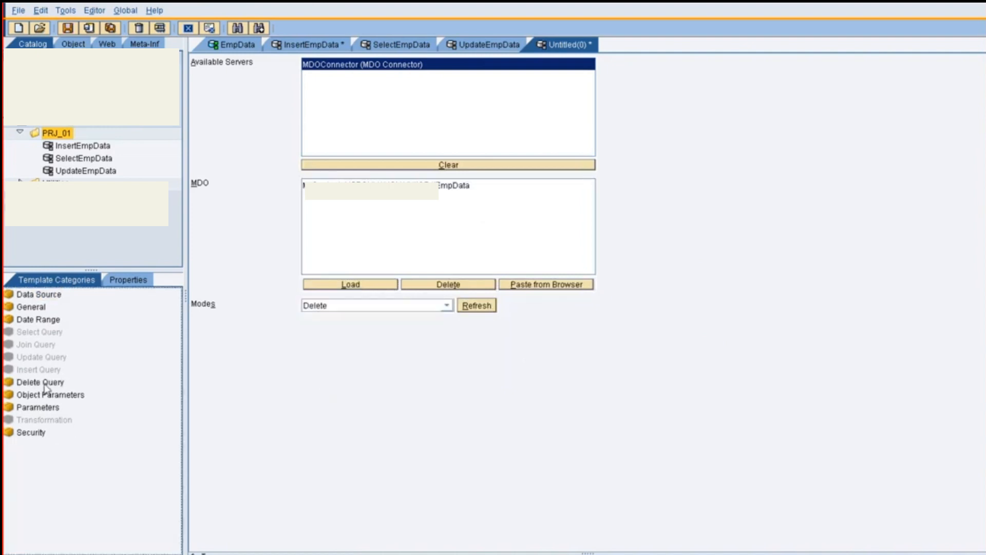
Set the delete query's filter expression to [EmpID]=[Param.1]
left_click(46, 382)
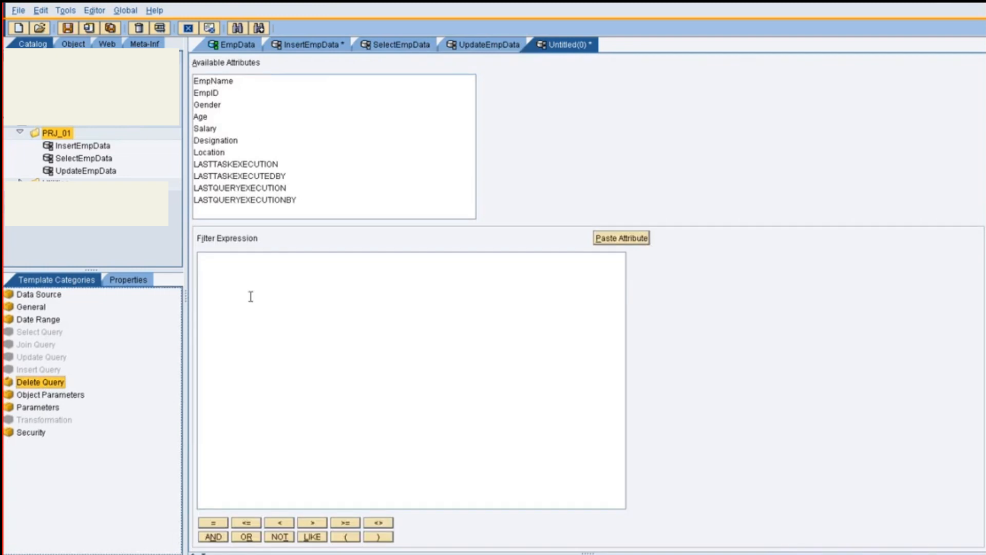
left_click(216, 93)
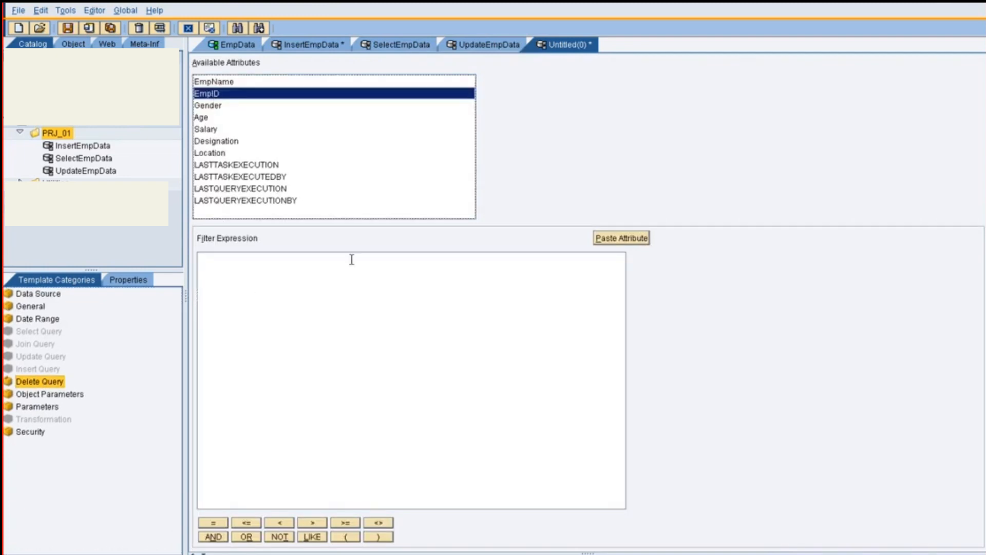
left_click(626, 240)
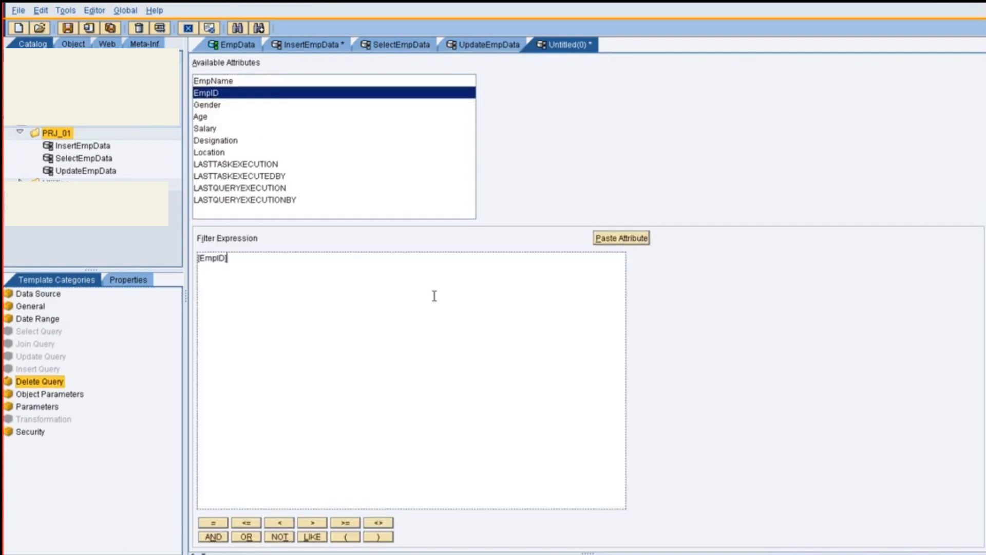
type("=[Param.1")
Enter the male employee's ID as parameter 1 in the delete query's parameters table
left_click(40, 407)
left_click(271, 116)
left_click(272, 116)
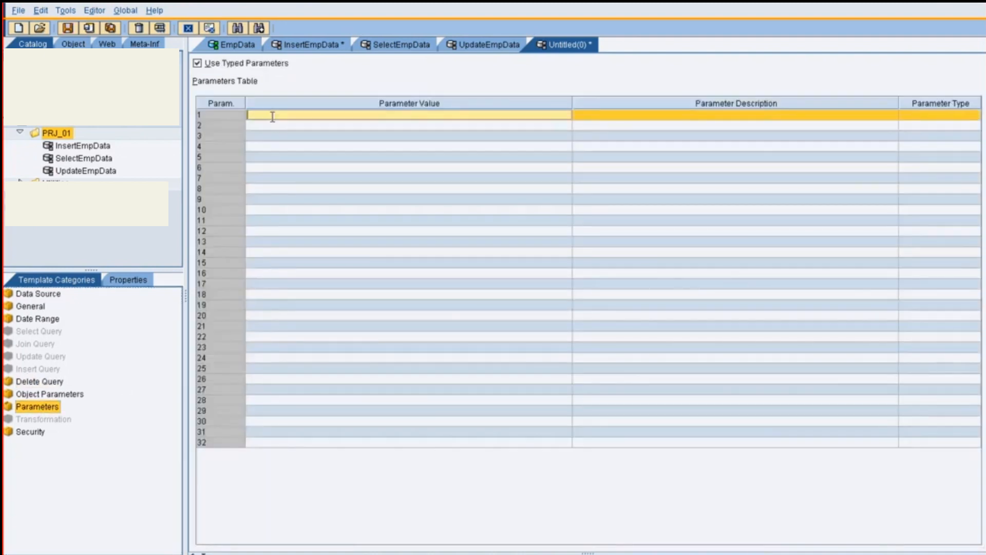
type("123456")
Test the delete query in an internal frame to remove the male employee's record, and close the result window
key("F5")
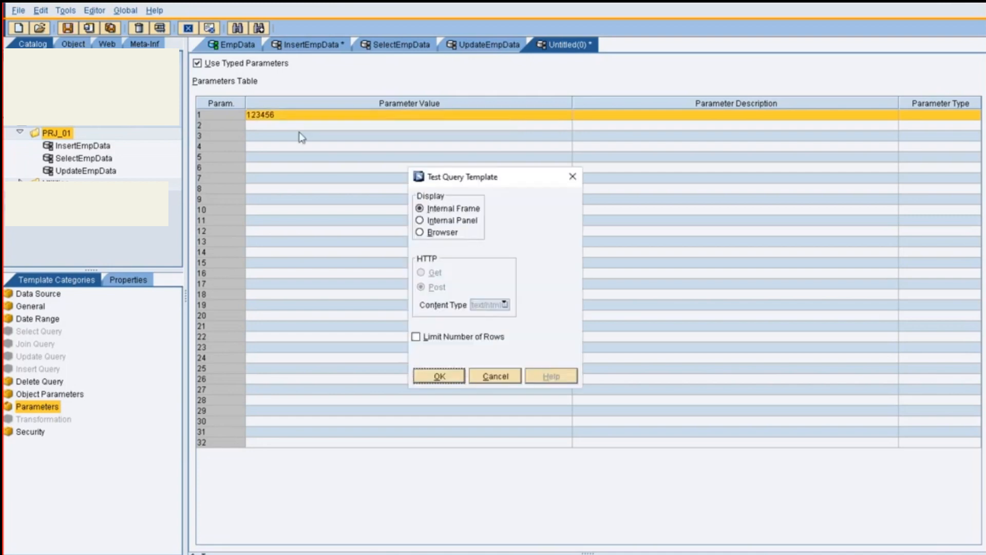
left_click(444, 376)
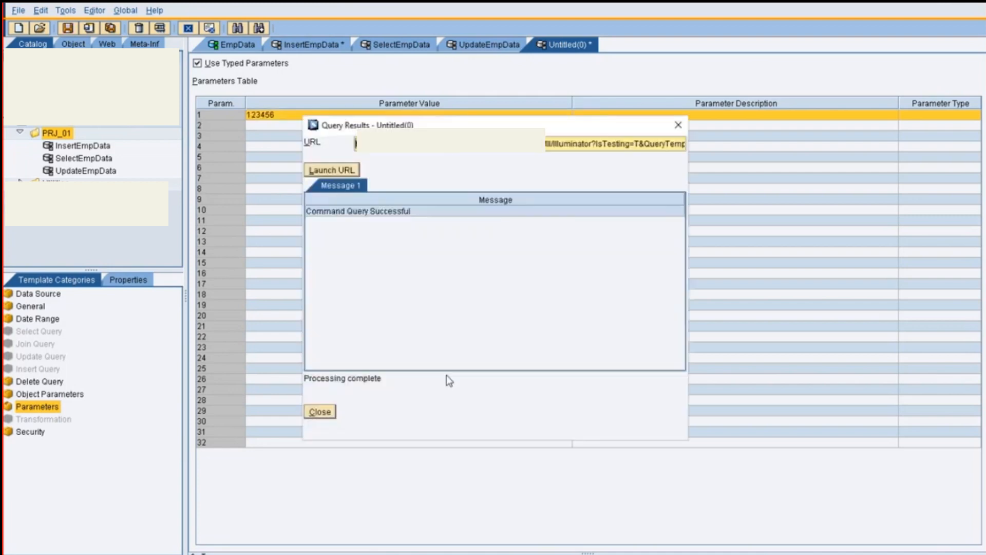
left_click(400, 213)
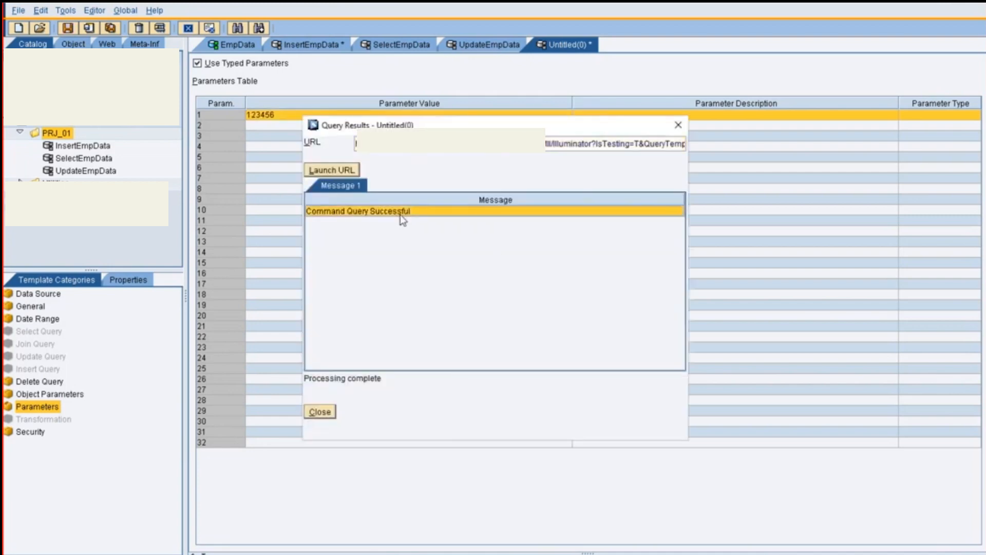
left_click(321, 412)
Test SelectEmpData in an internal frame to check the employee records after the deletion, and close the result window
left_click(424, 50)
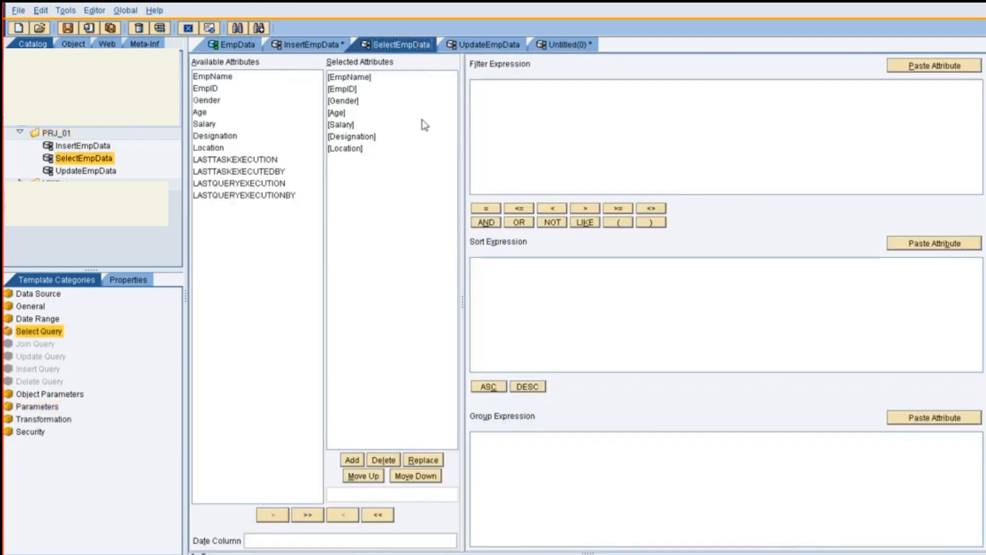
key("F5")
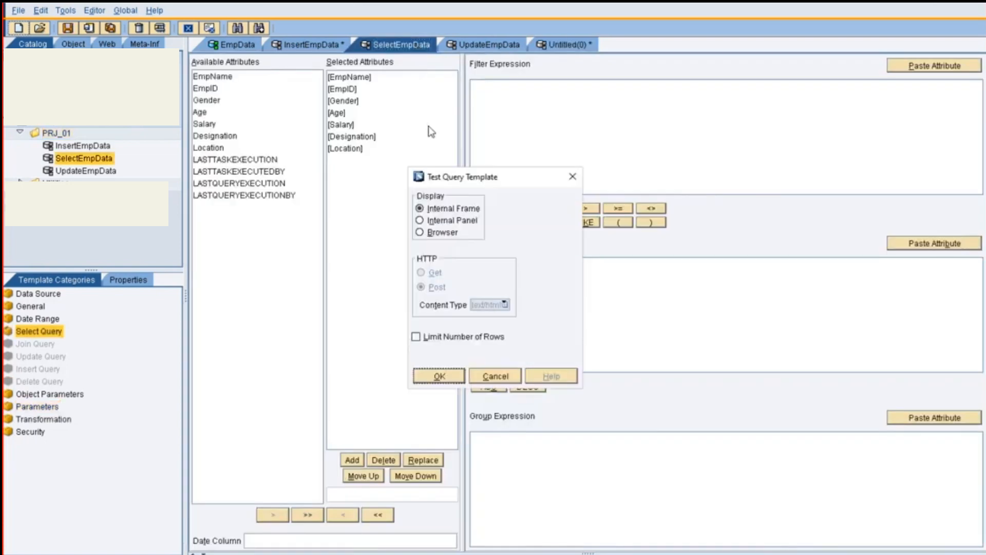
left_click(446, 377)
left_click(366, 216)
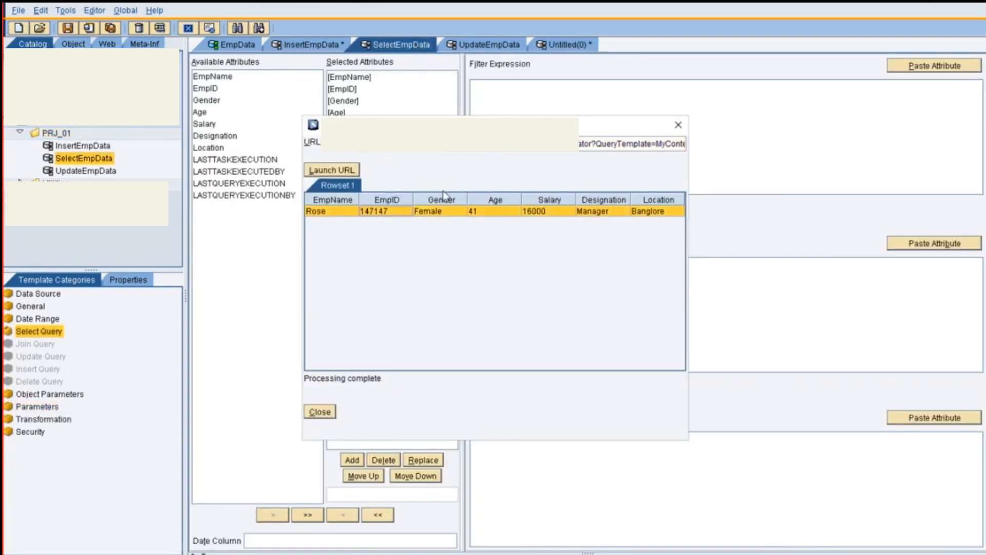
left_click(678, 125)
Return to the untitled delete query, review its filter expression, and save it in PRJ_01 as DeleteEmpData
left_click(568, 45)
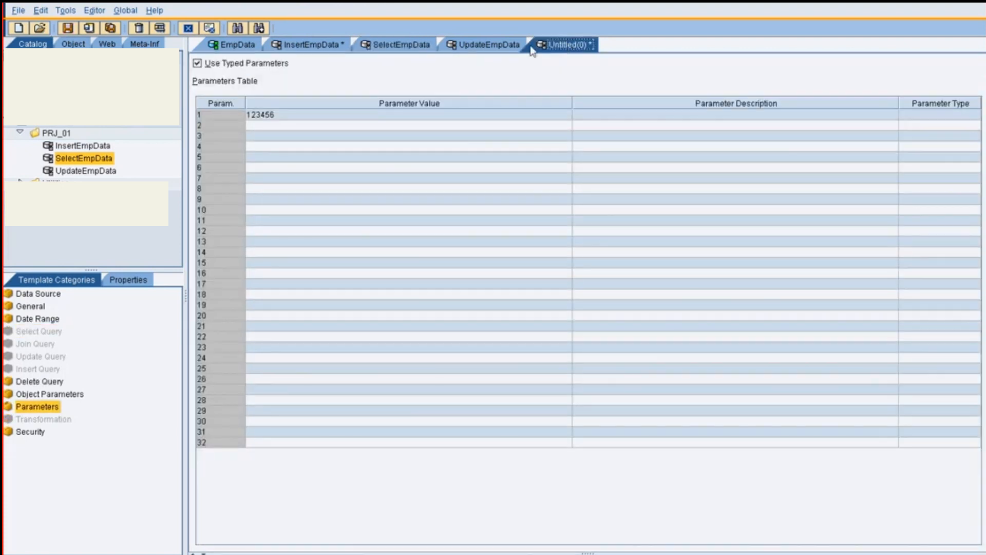
left_click(83, 384)
left_click(50, 383)
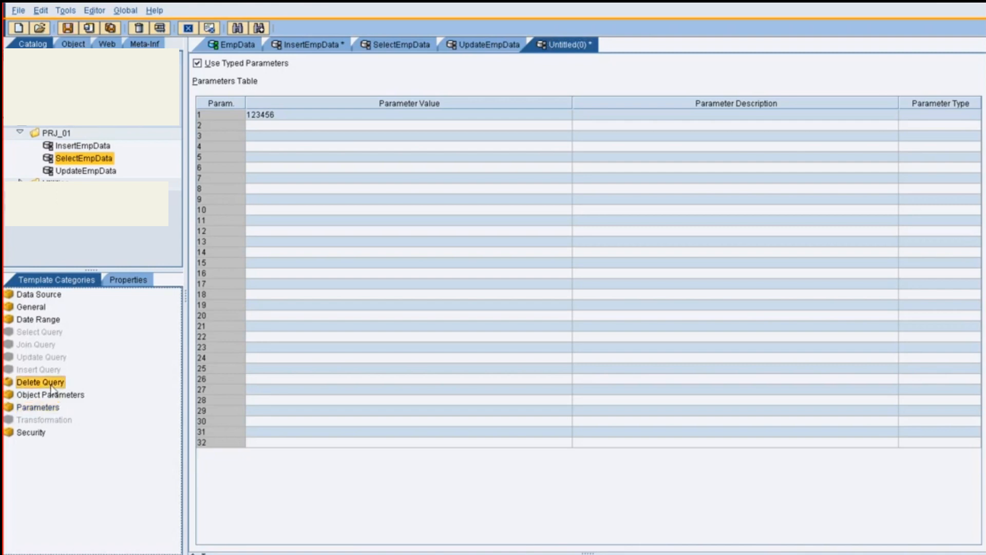
key("ctrl+s")
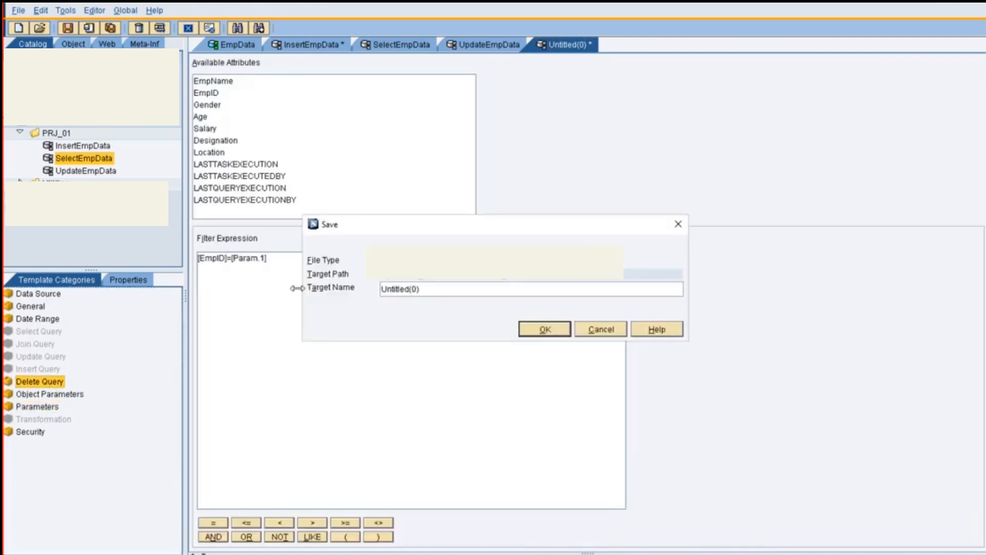
left_click_drag(438, 288, 384, 291)
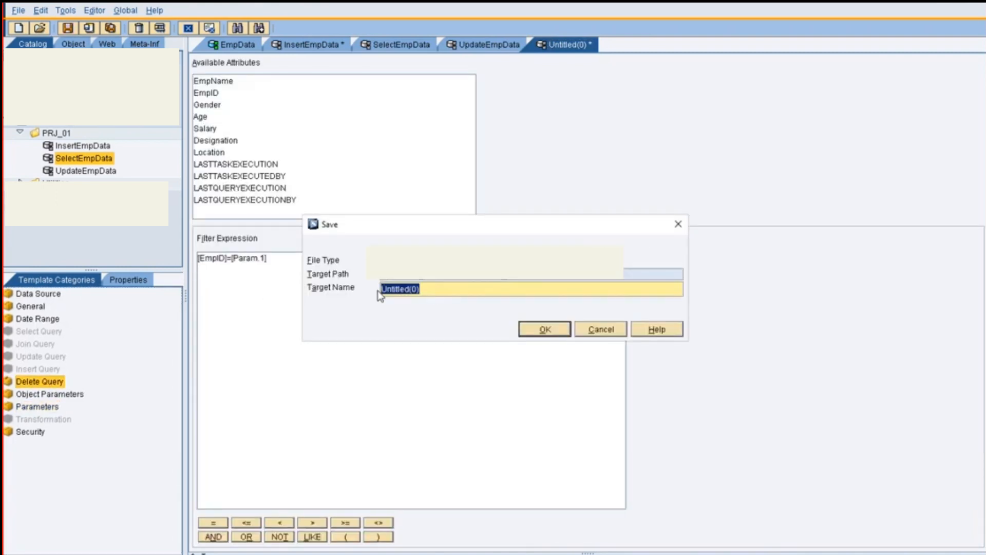
type("DeleteEmpData")
left_click(537, 329)
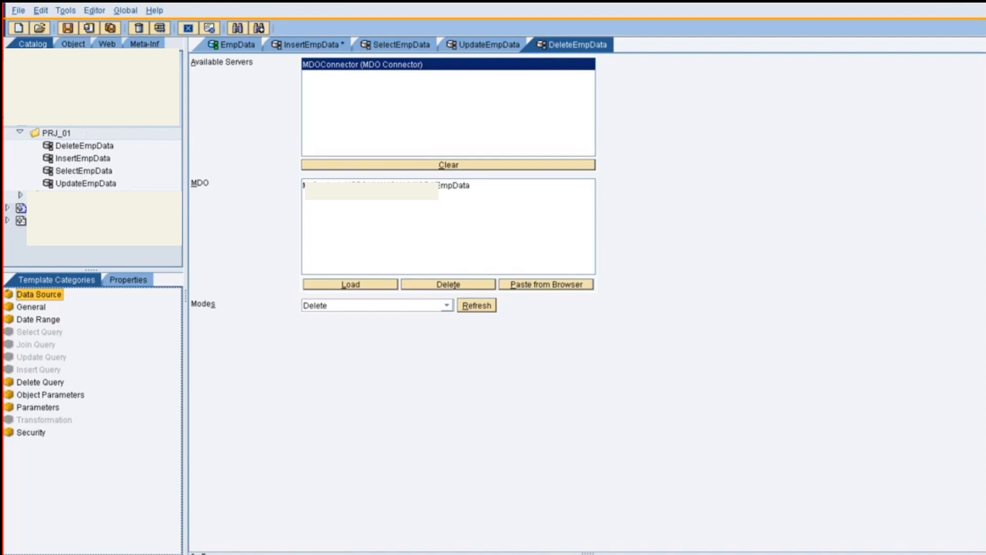
View the EmpData object in the MIIOBJ folder, and return to the queries in PRJ_01
left_click(73, 44)
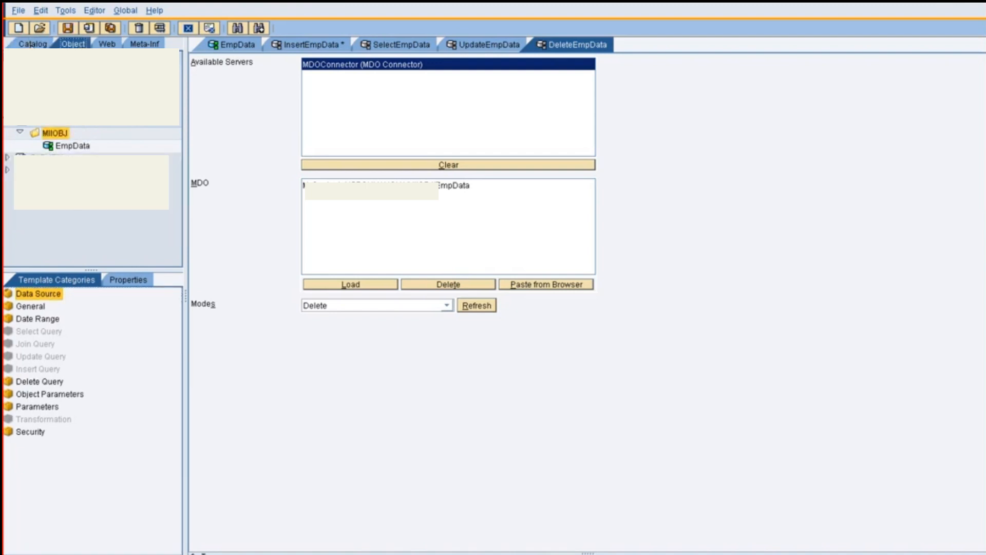
left_click(33, 44)
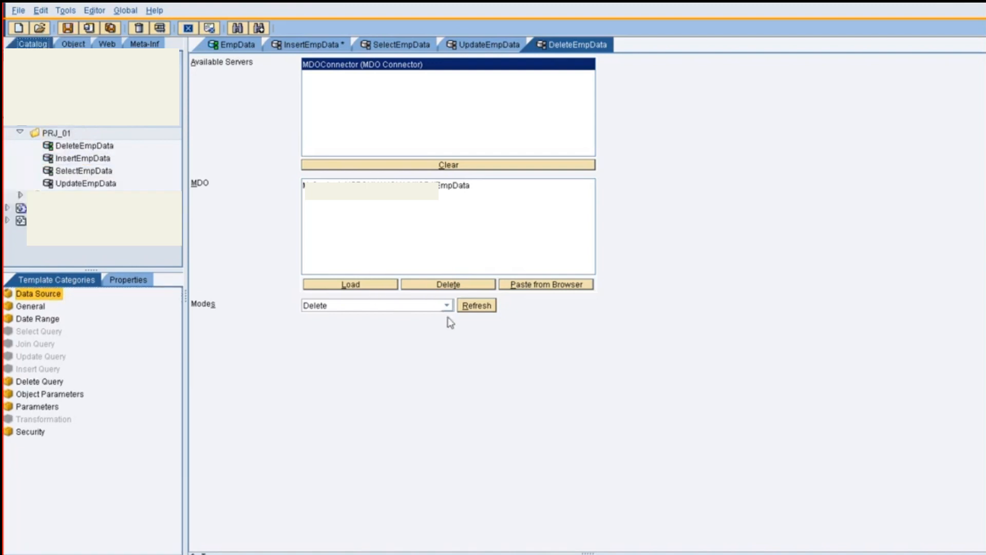